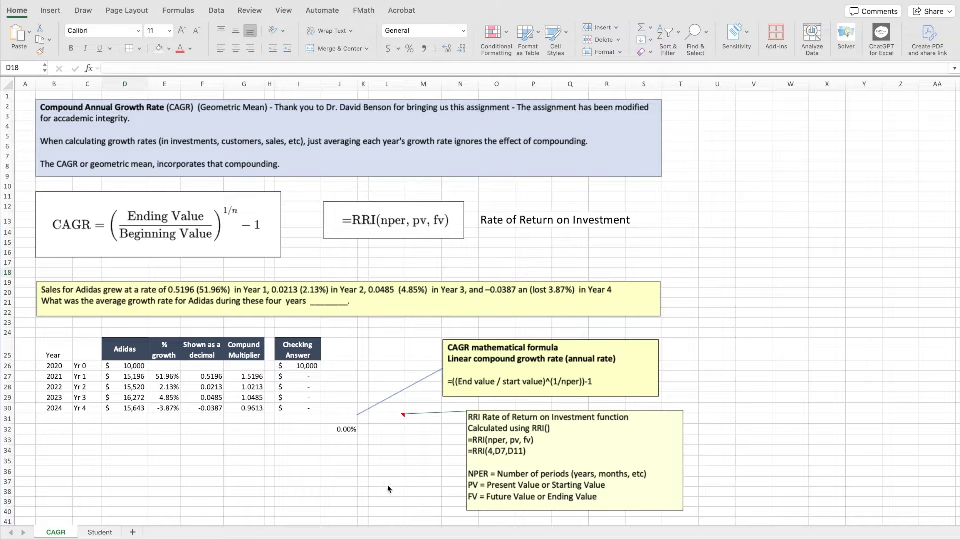
Step: Review the CAGR sheet's introduction, growth rate formulas, Adidas sales example and explanatory notes
scroll(370, 476, "down", 6)
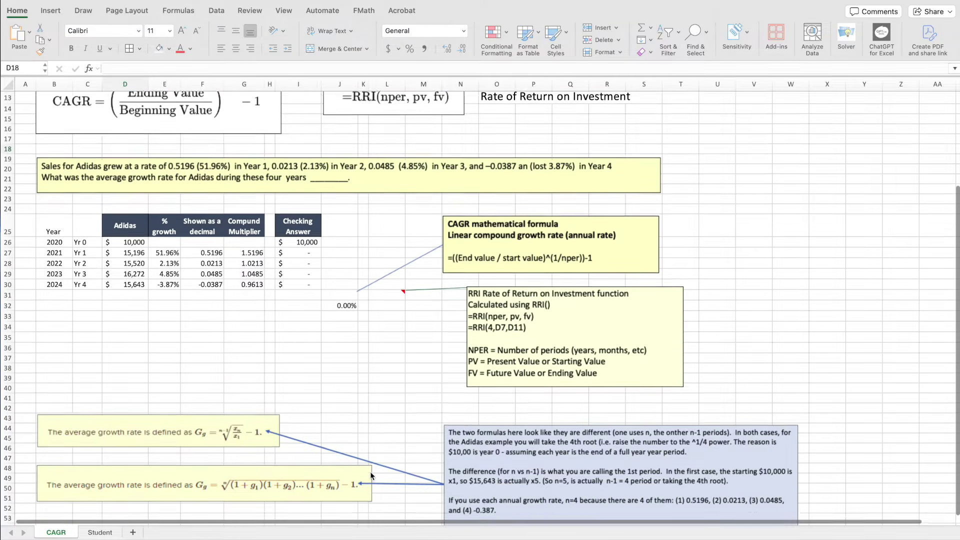
scroll(370, 475, "down", 1)
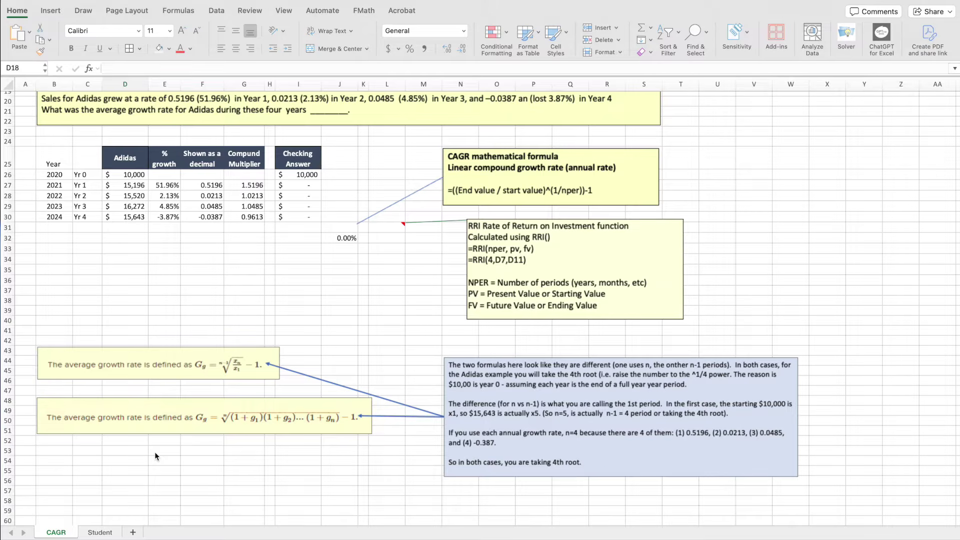
scroll(154, 452, "up", 1)
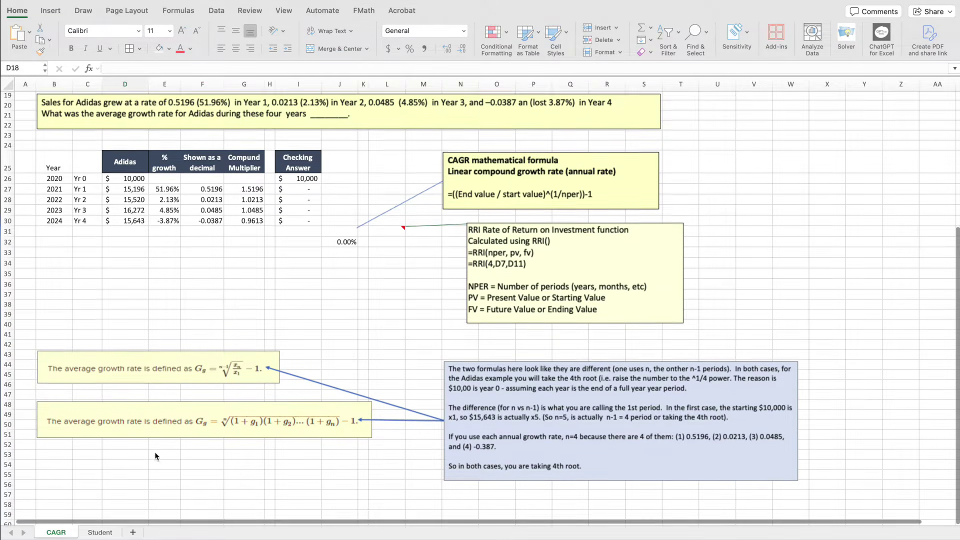
scroll(154, 452, "up", 10)
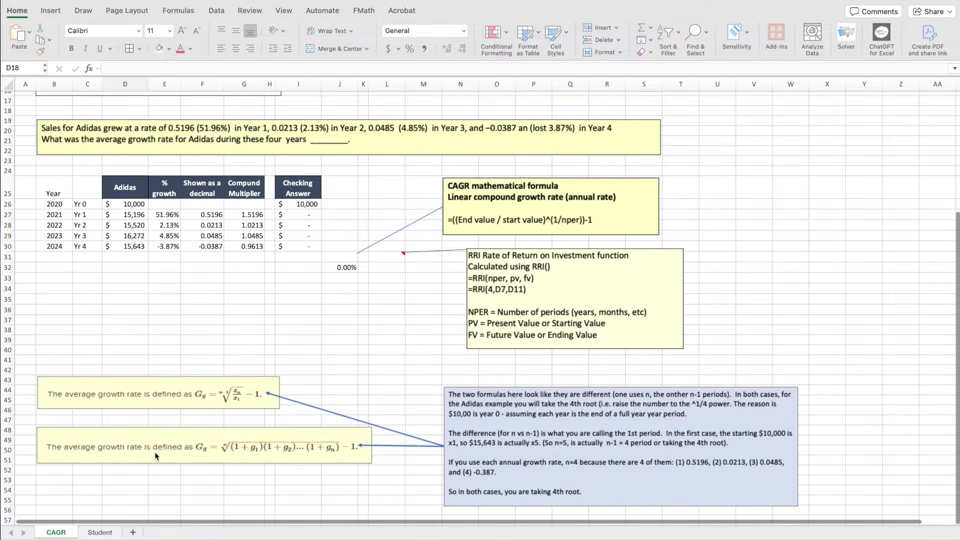
scroll(155, 452, "up", 3)
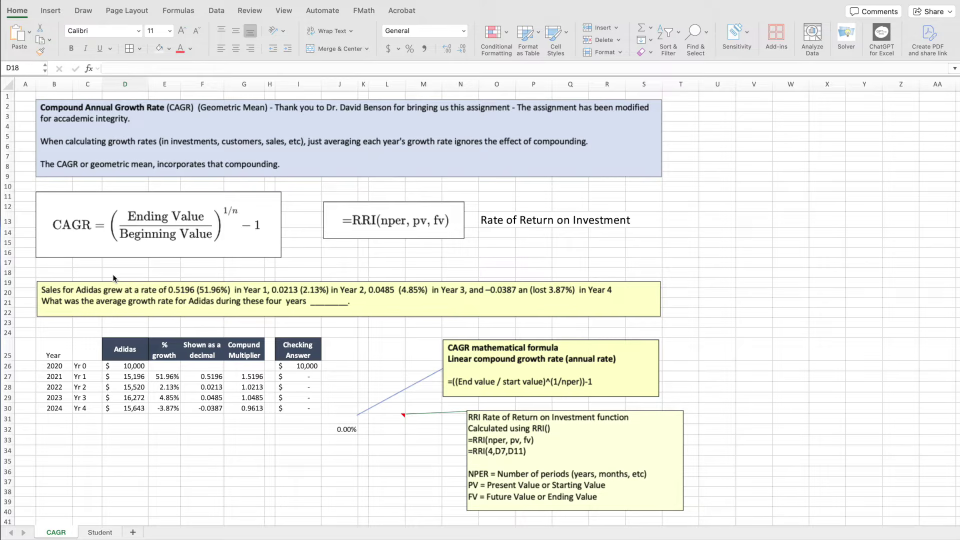
scroll(113, 274, "down", 10)
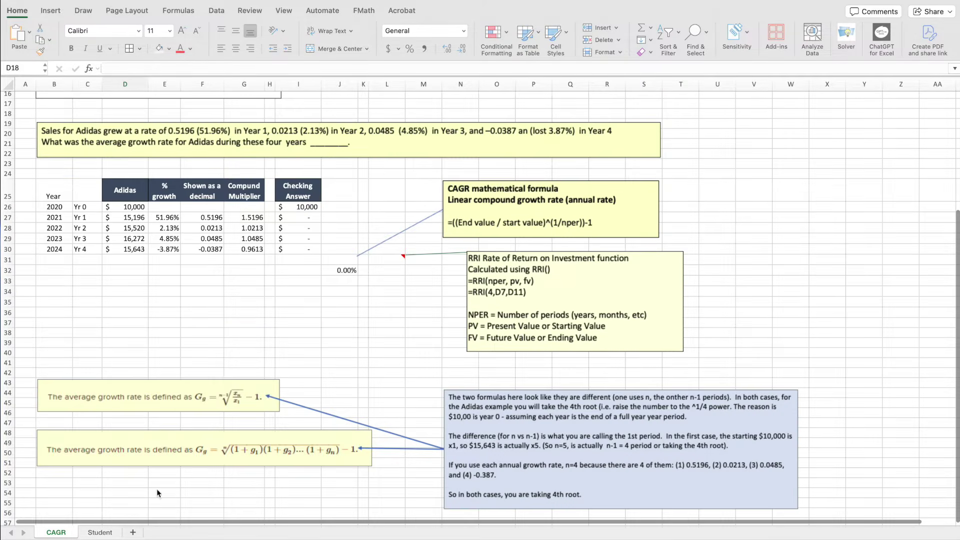
scroll(142, 427, "up", 10)
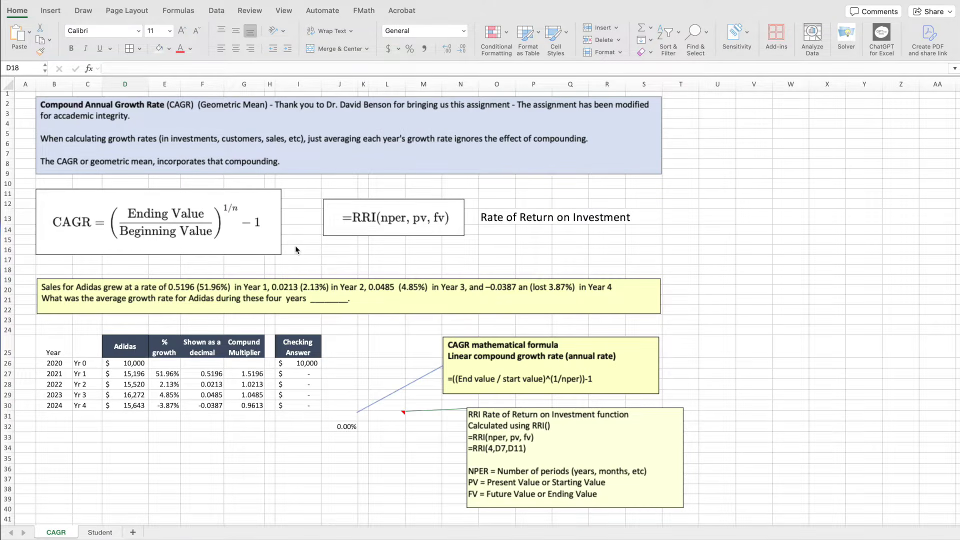
scroll(203, 441, "up", 1)
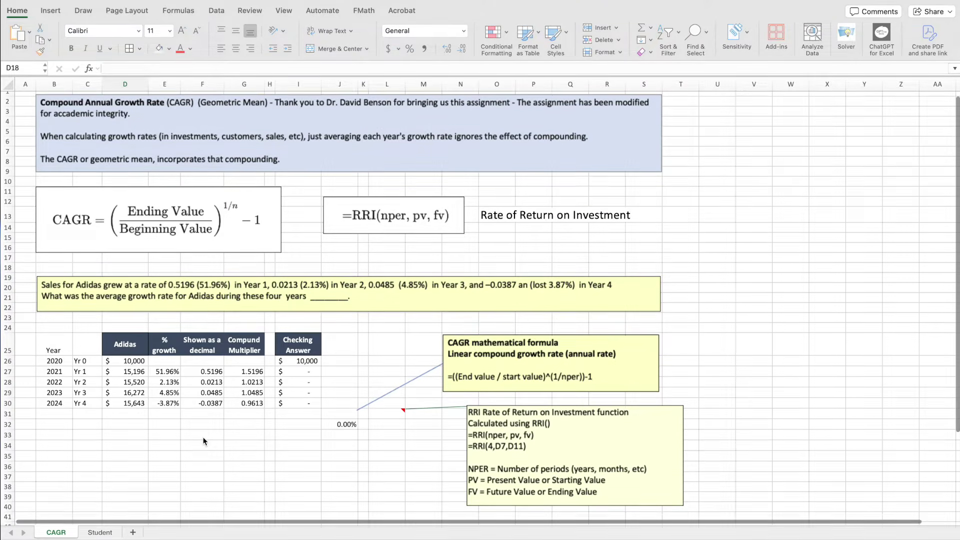
scroll(202, 438, "down", 3)
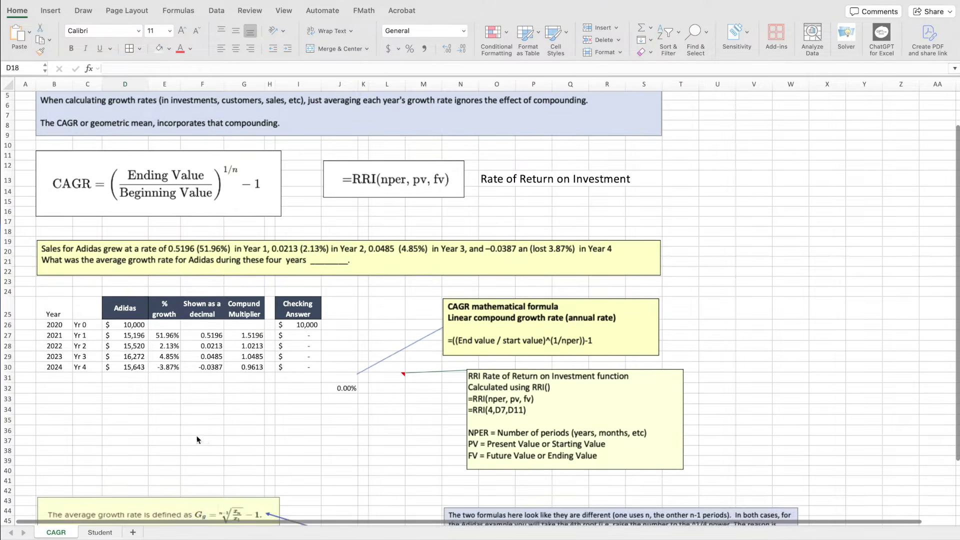
Step: Look over the auto insurance market share assignment on the Student sheet, and return to the CAGR sheet
left_click(95, 534)
left_click(95, 533)
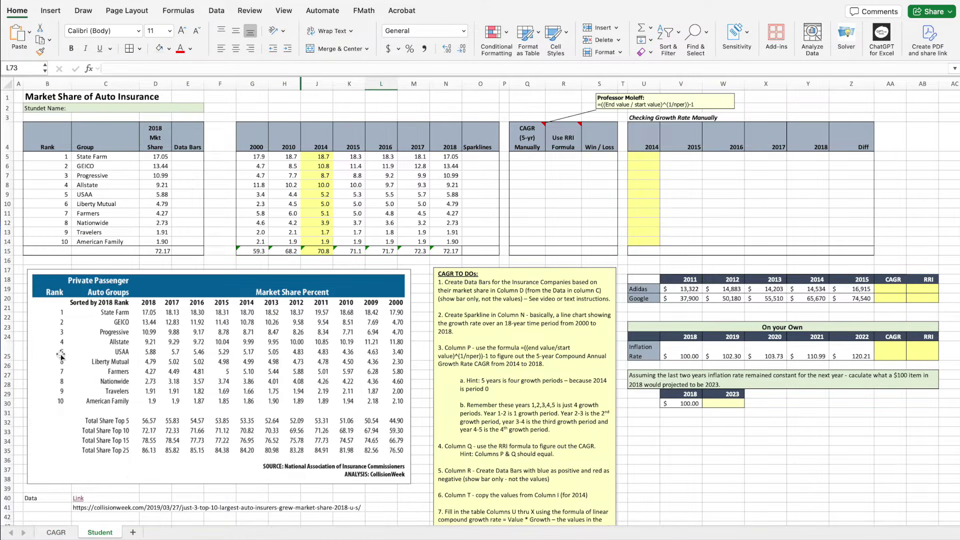
left_click(54, 532)
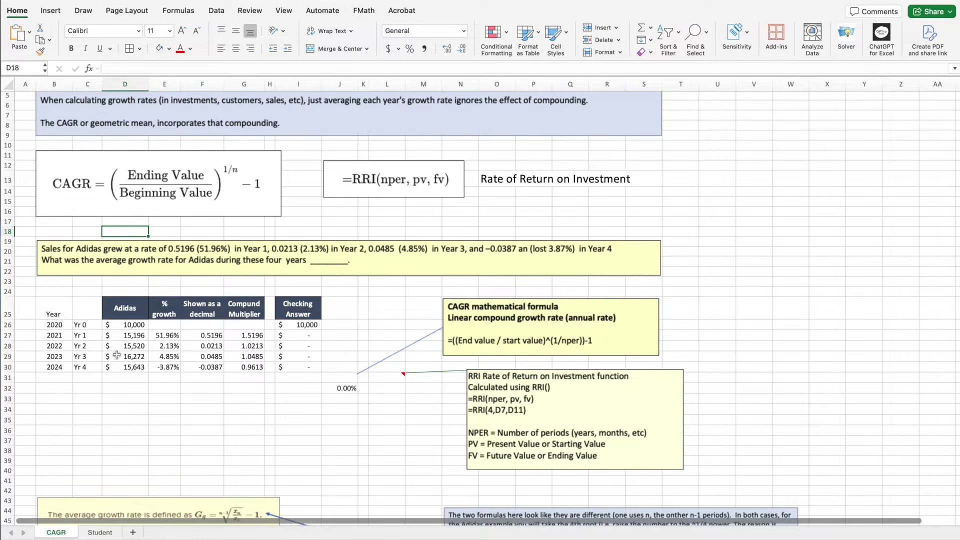
Step: Calculate the simple average of the Adidas yearly growth percentages in E27:E30 with the AVERAGE function in cell E33
left_click(165, 337)
left_click(170, 347)
left_click(168, 358)
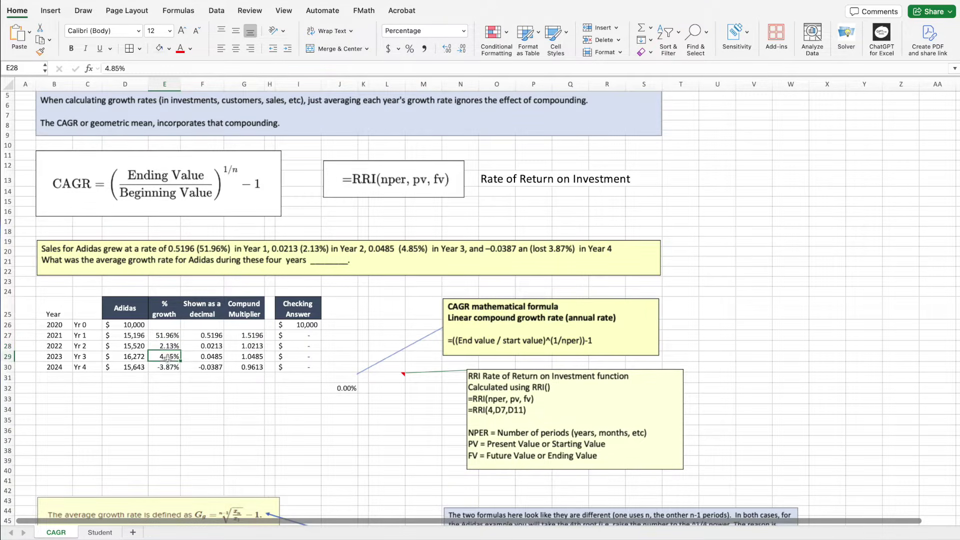
left_click(159, 403)
type("=avergae")
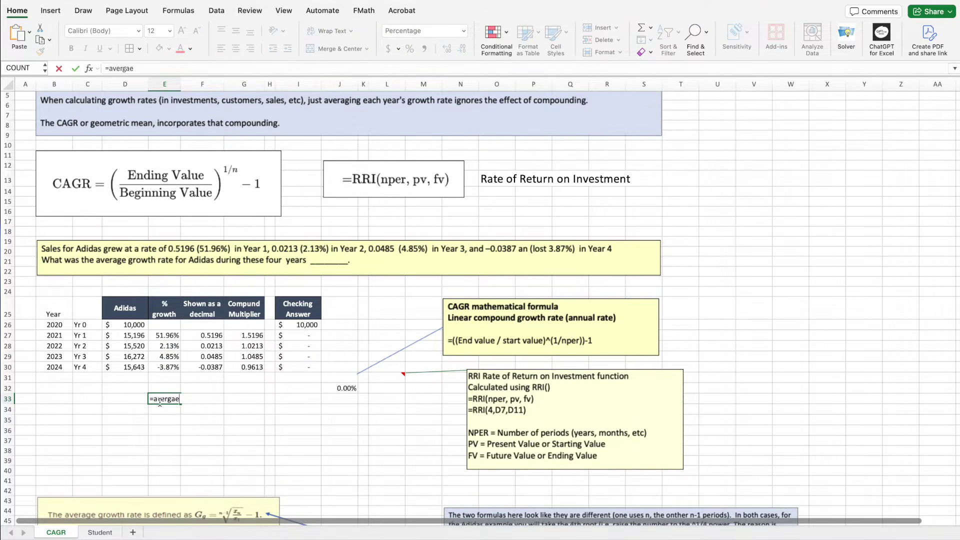
key("BackSpace")
key("BackSpace")
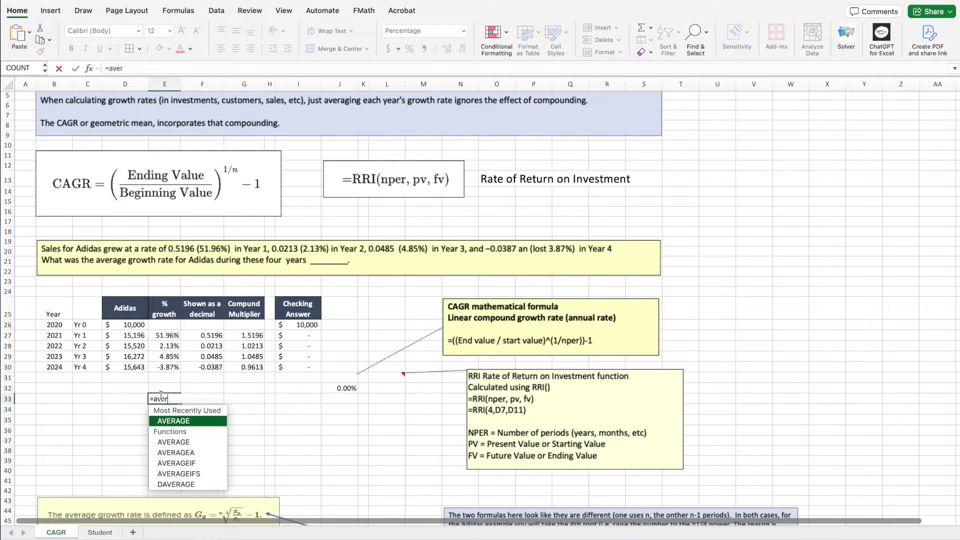
double_click(173, 421)
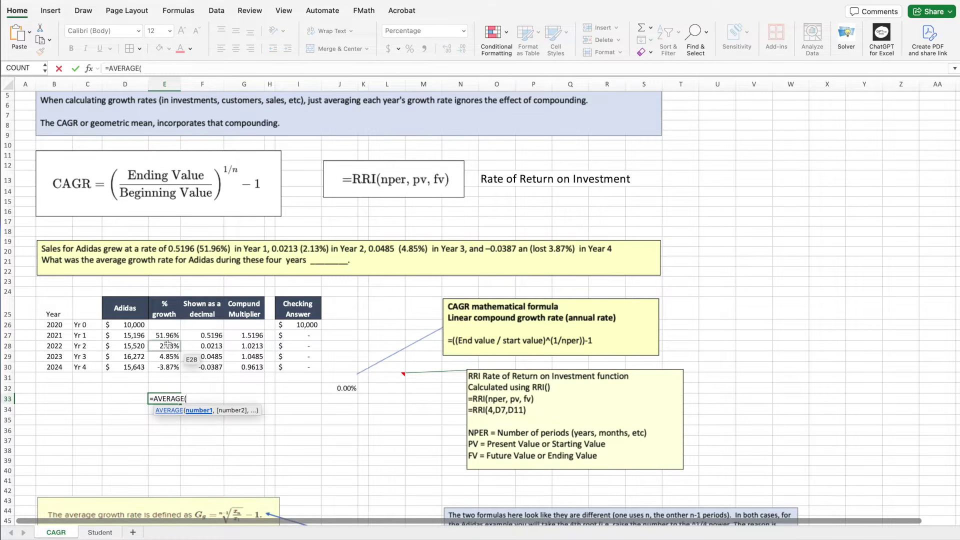
left_click_drag(168, 335, 169, 368)
key("Return")
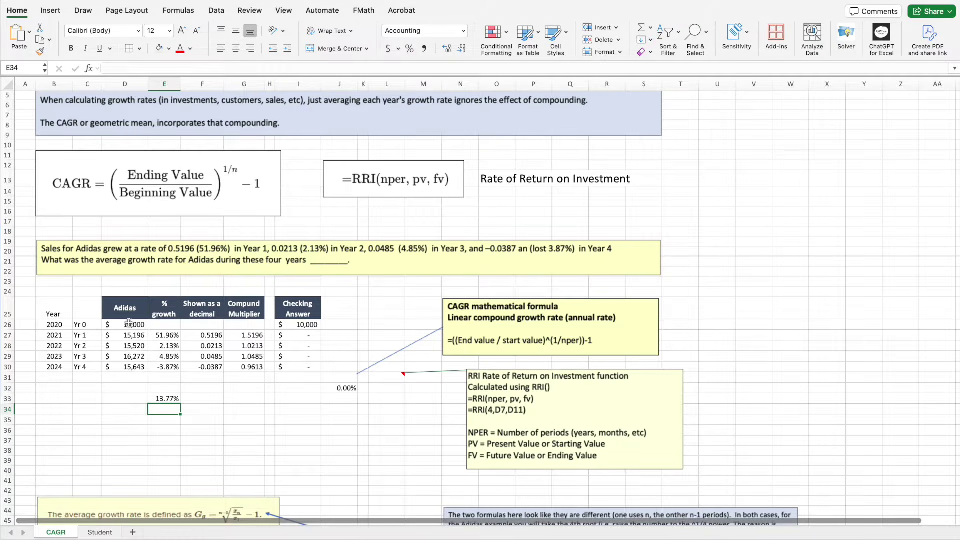
Step: Examine the year column from 2020 to 2024 to work out how many growth periods it covers
left_click_drag(54, 325, 56, 368)
left_click(48, 407)
left_click_drag(60, 326, 56, 369)
left_click(51, 397)
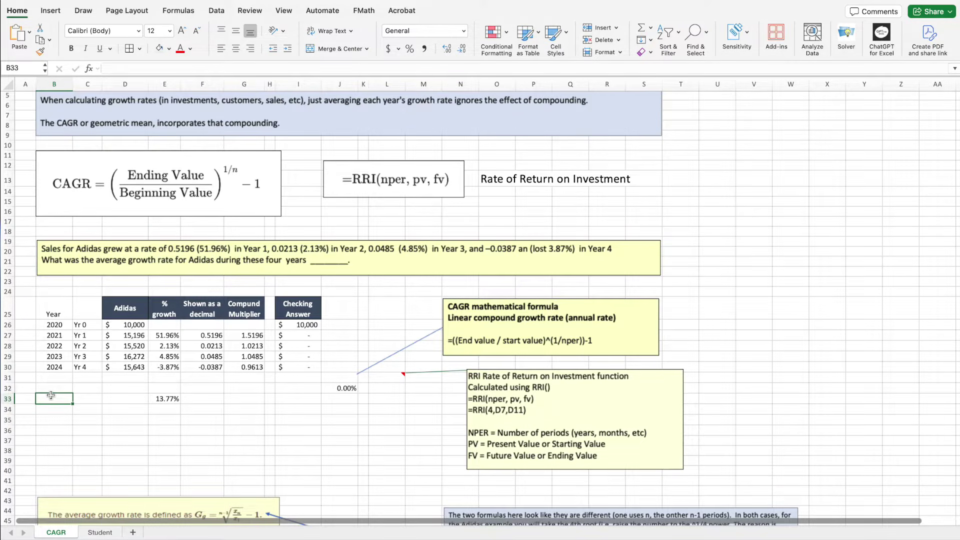
left_click_drag(58, 325, 57, 368)
left_click(55, 398)
Step: Compare the Adidas sales values year by year with the growth percentages for Year 1 through Year 4
left_click(121, 326)
left_click(124, 336)
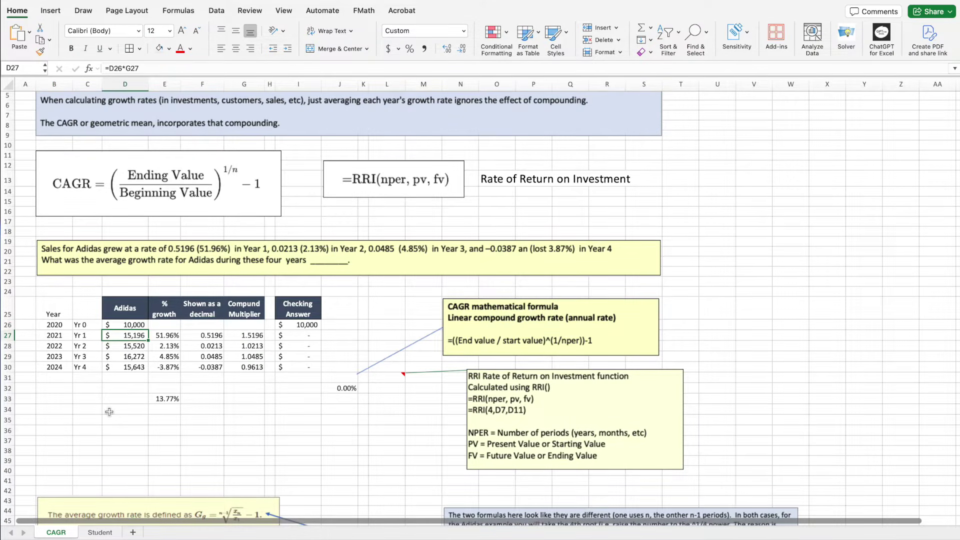
left_click(170, 333)
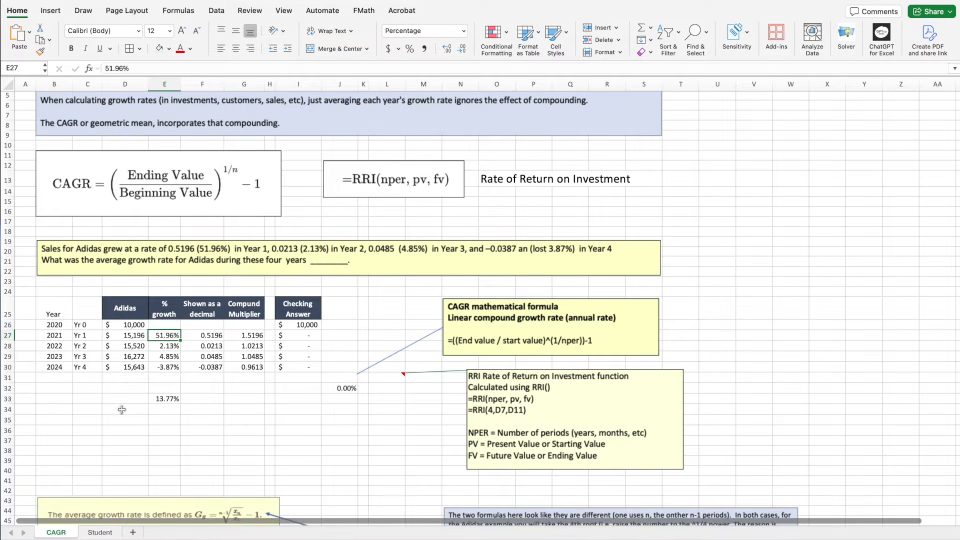
left_click(164, 347)
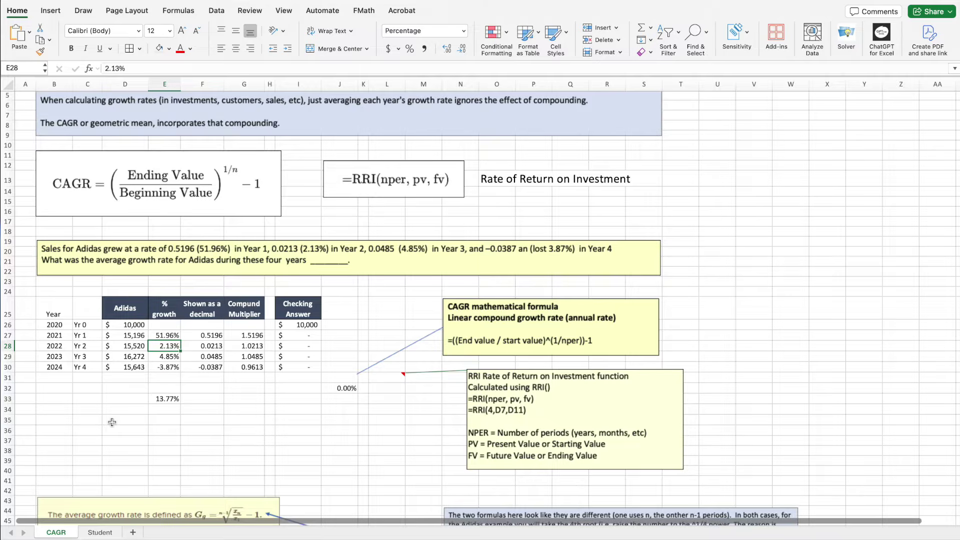
left_click(144, 334)
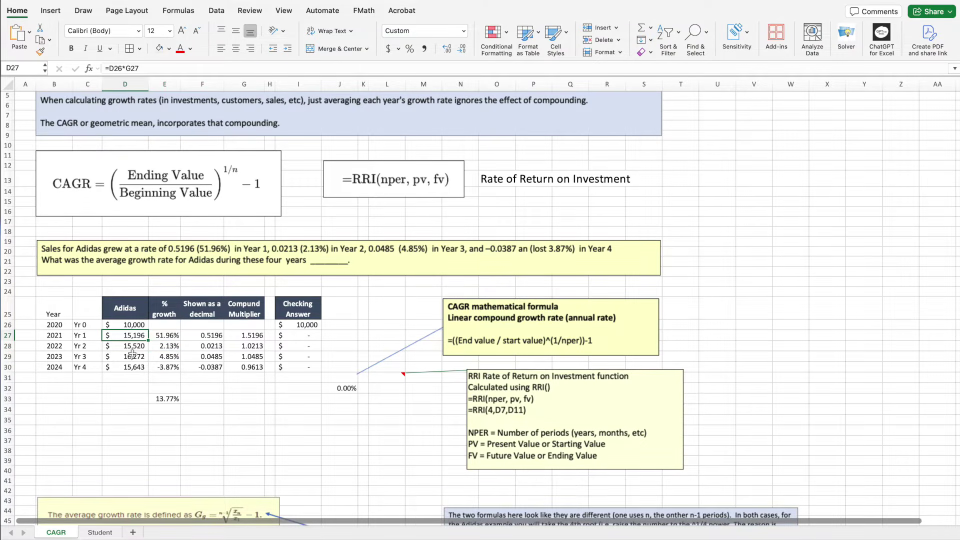
left_click(162, 354)
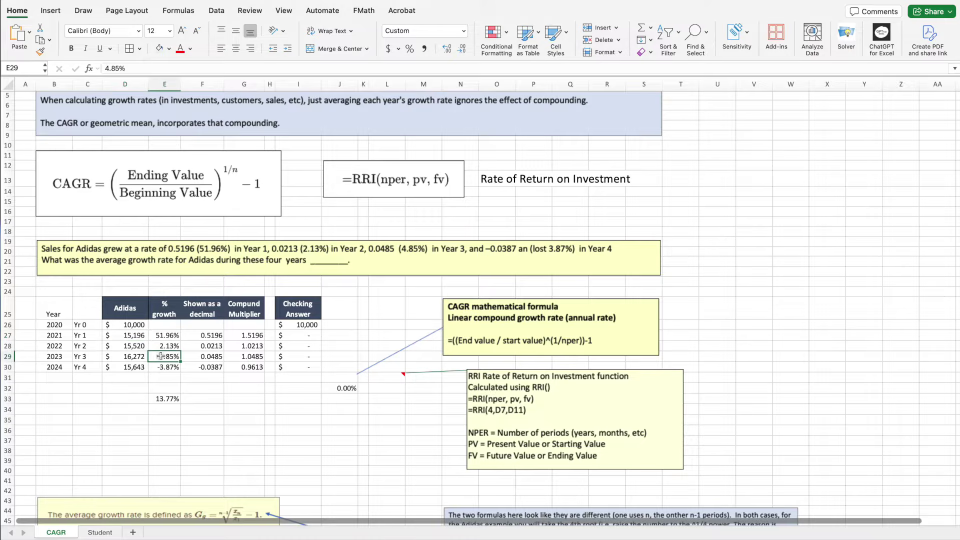
left_click(132, 360)
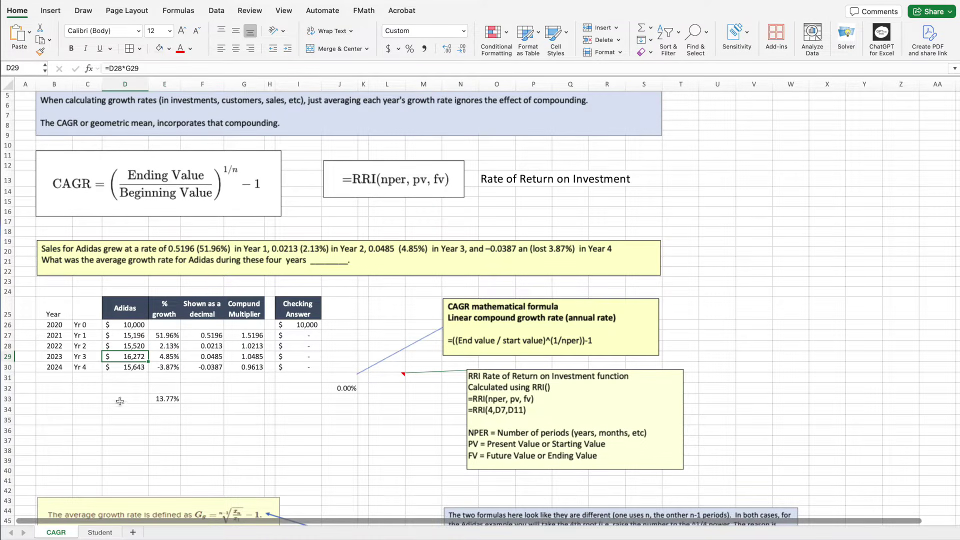
left_click(165, 367)
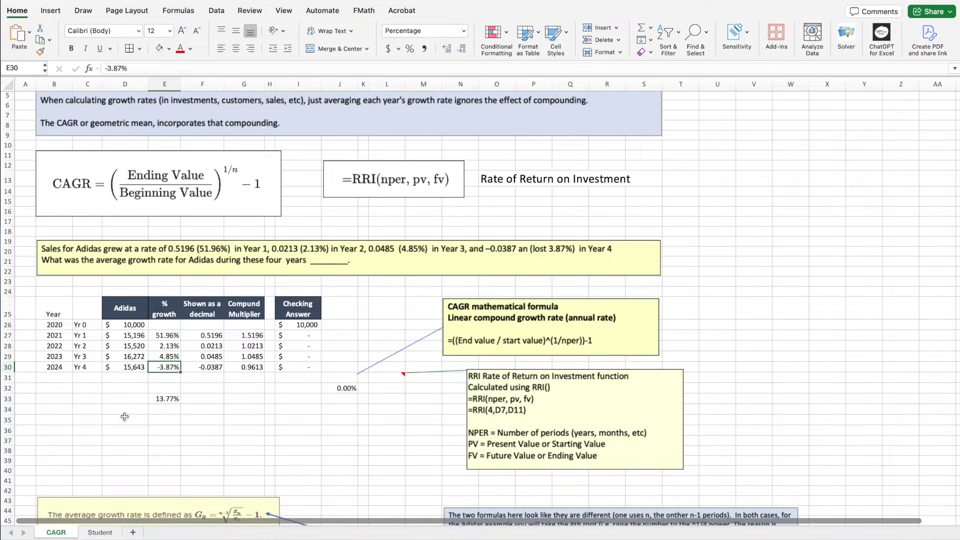
left_click(138, 325)
left_click(136, 358)
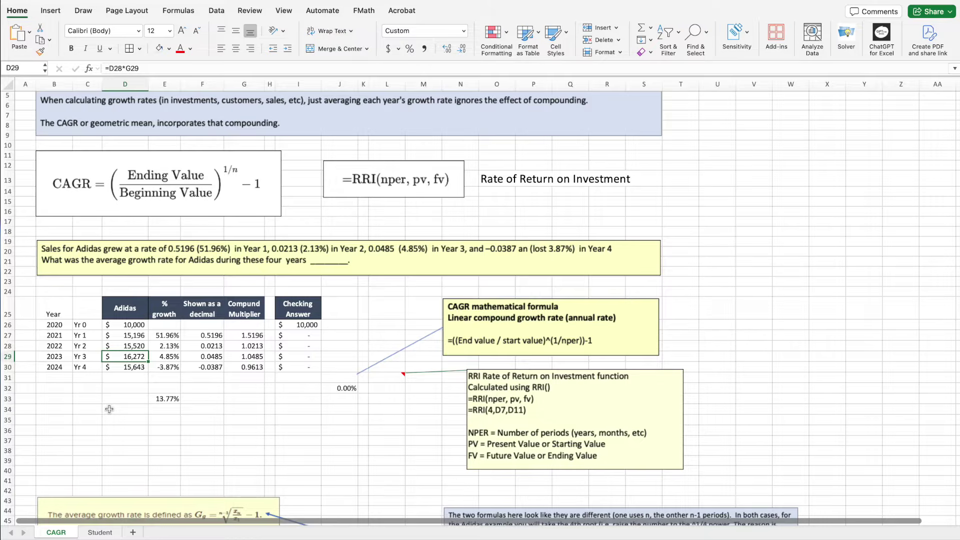
left_click_drag(165, 335, 161, 366)
left_click(115, 399)
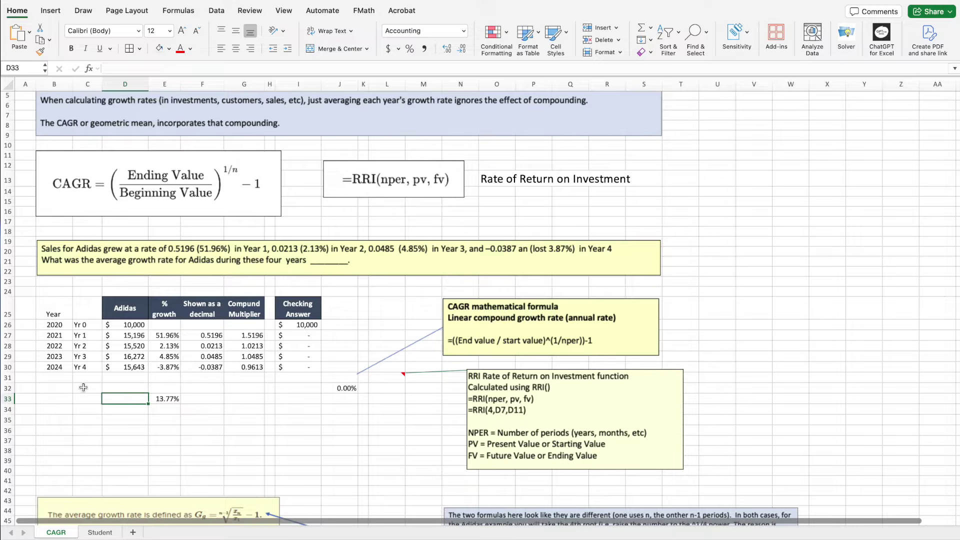
Step: Go through the Adidas table's years, Year 0 starting value, yearly sales, growth percentages and their decimal equivalents
left_click_drag(57, 324, 50, 371)
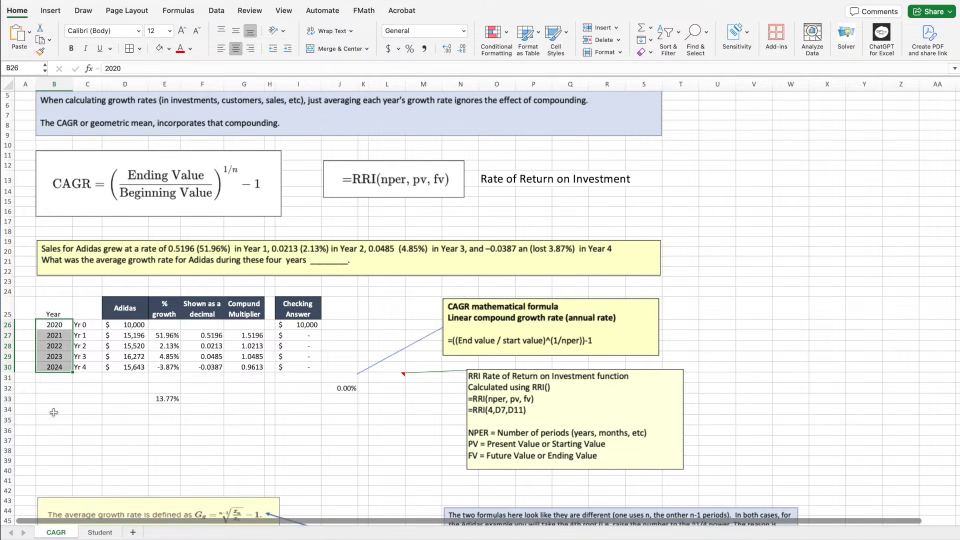
left_click(95, 328)
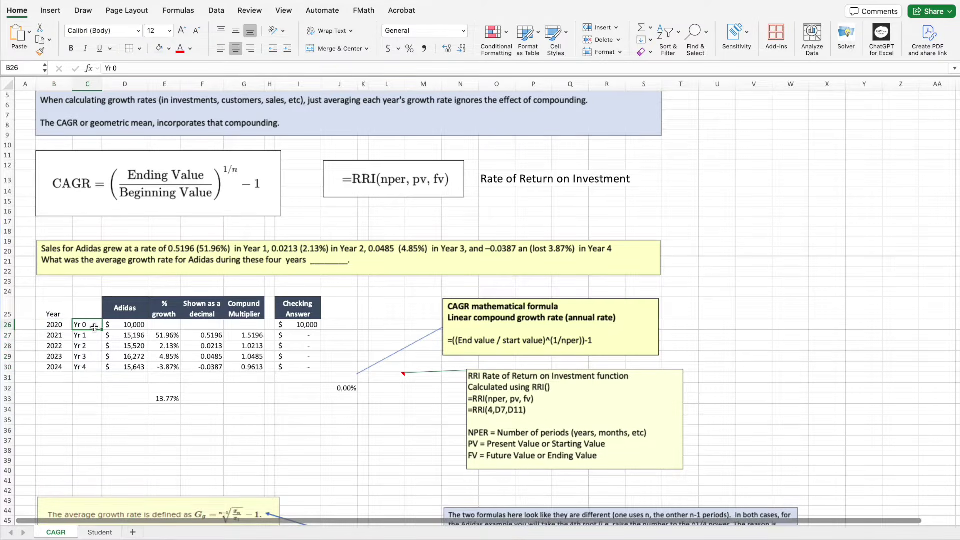
left_click(123, 325)
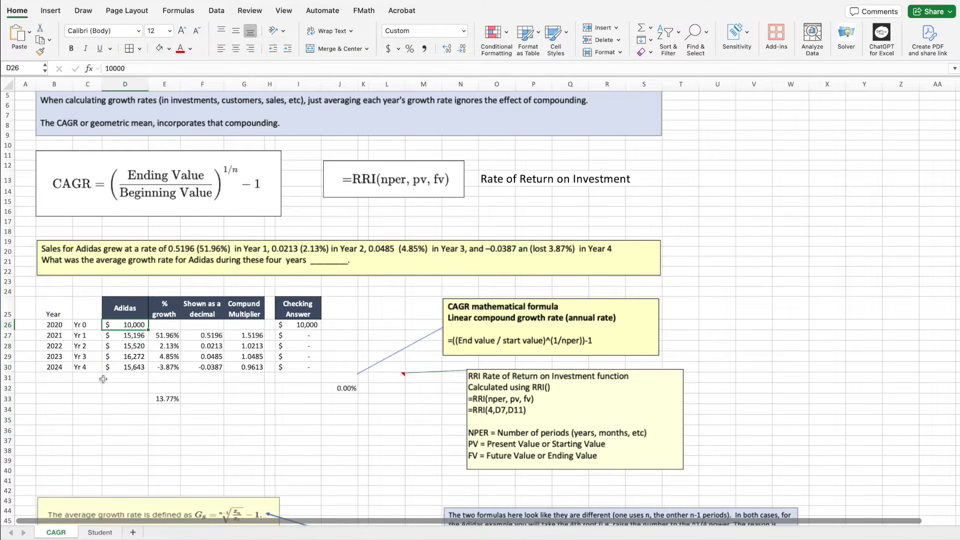
left_click_drag(116, 338, 119, 346)
left_click(119, 356)
left_click(118, 368)
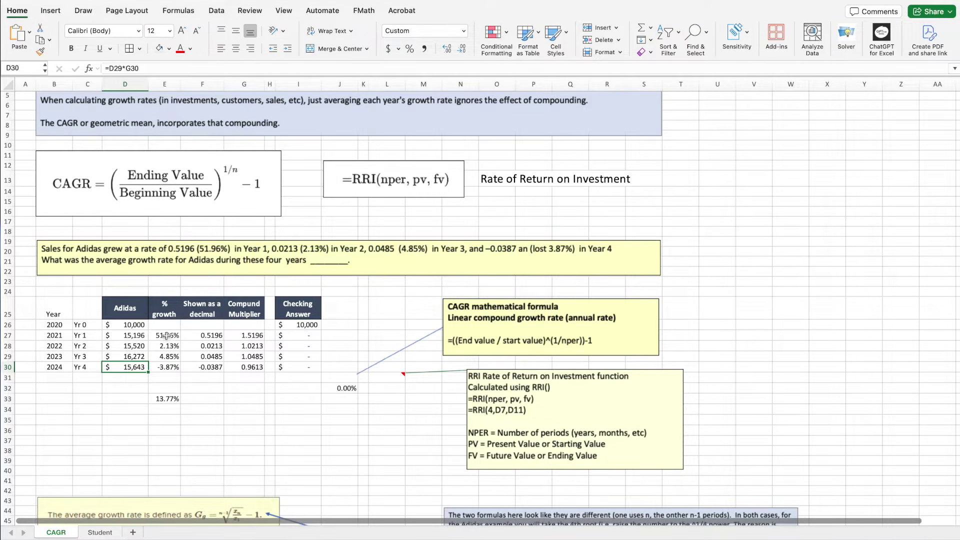
left_click_drag(165, 335, 165, 367)
left_click(103, 399)
left_click_drag(200, 336, 198, 367)
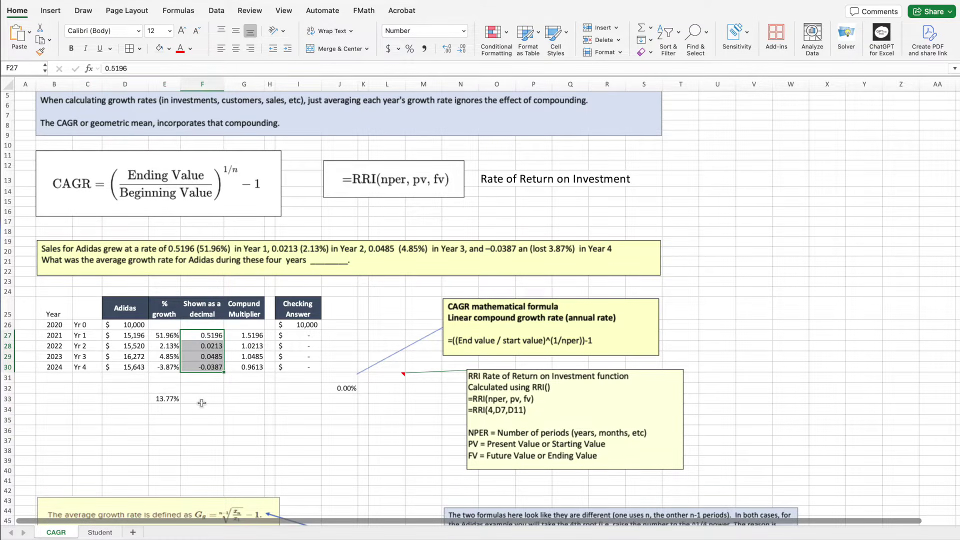
Step: In cell D33, multiply the Year 0 sales in D26 by the Year 1 growth percentage in E27
left_click(114, 399)
type("=100")
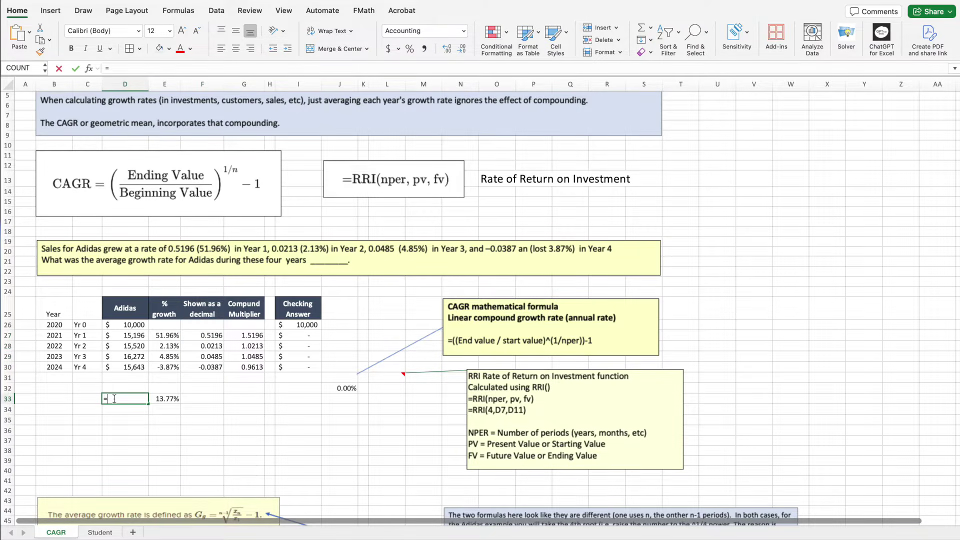
key("BackSpace")
key("BackSpace")
key("BackSpace")
left_click(131, 325)
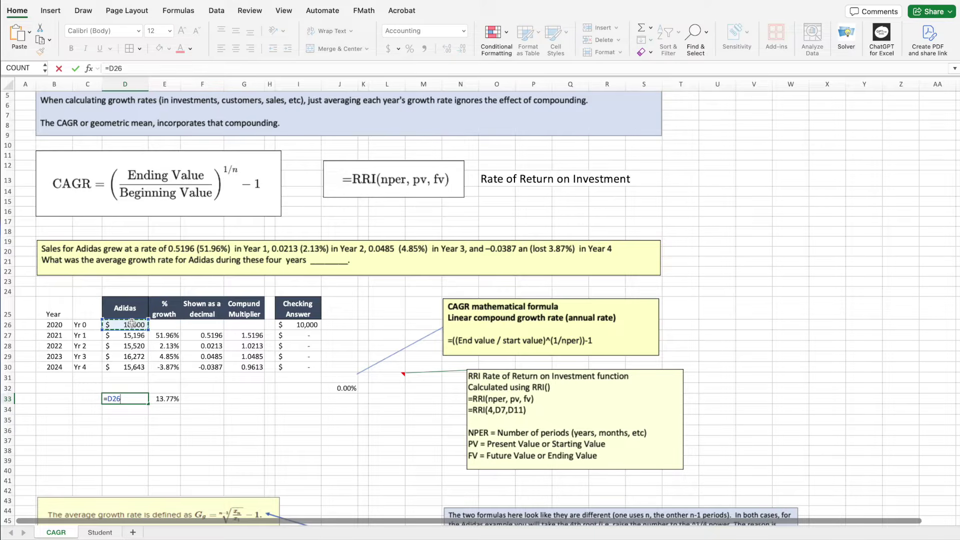
type("*")
left_click(168, 336)
key("Return")
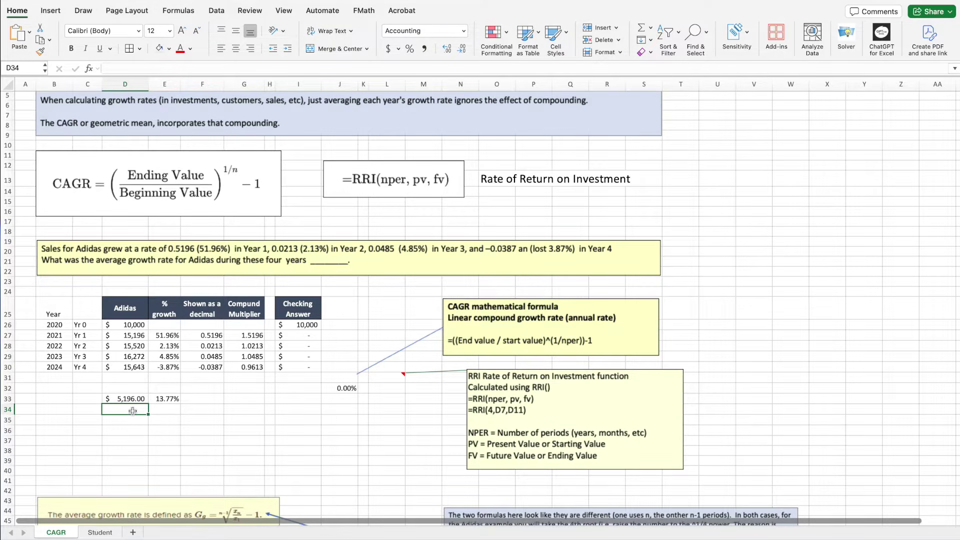
Step: In cell D34, add the Year 0 sales in D26 to the growth amount in D33
type("=")
left_click(126, 399)
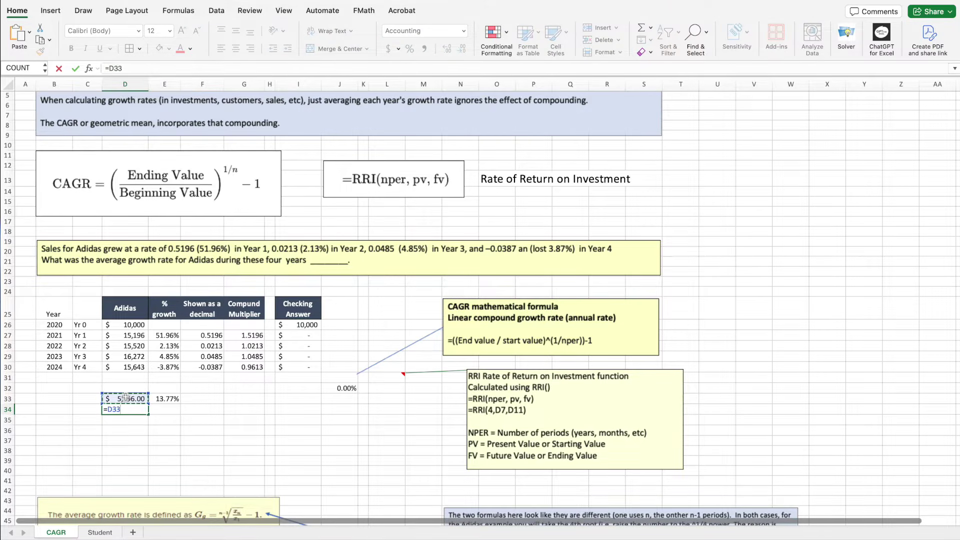
type("+")
left_click(123, 326)
key("Return")
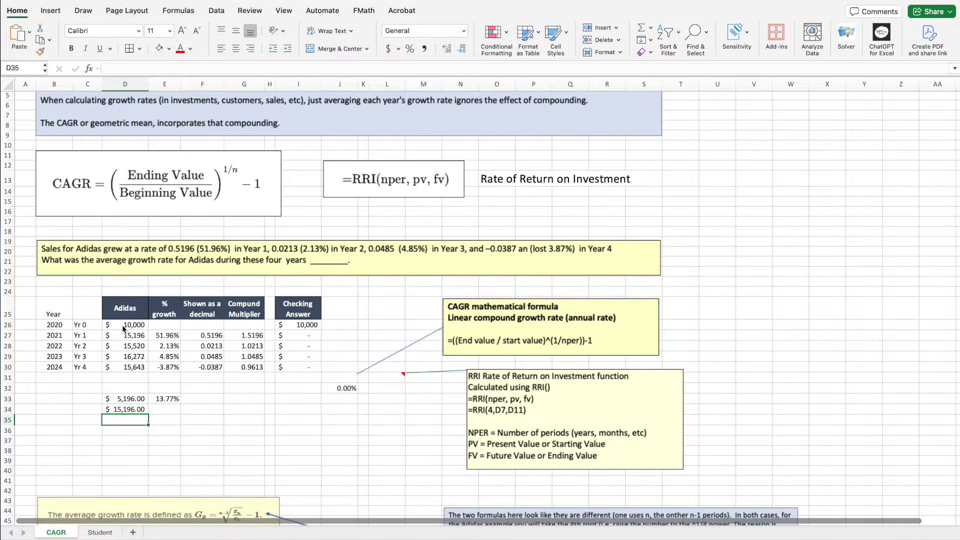
Step: In cell E34, multiply the Year 0 sales in D26 by the Year 1 compound multiplier in G27
left_click(168, 411)
left_click(173, 335)
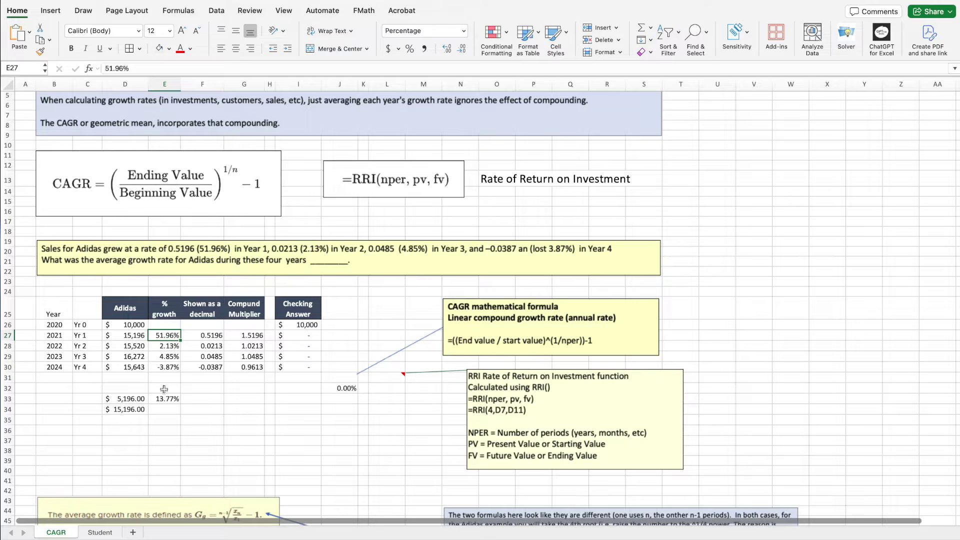
left_click(205, 339)
left_click(240, 334)
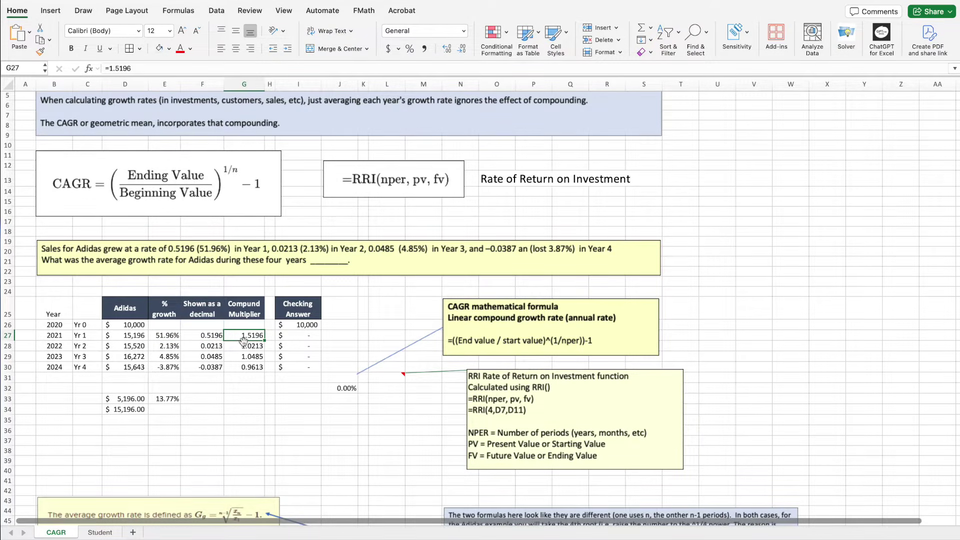
left_click(166, 412)
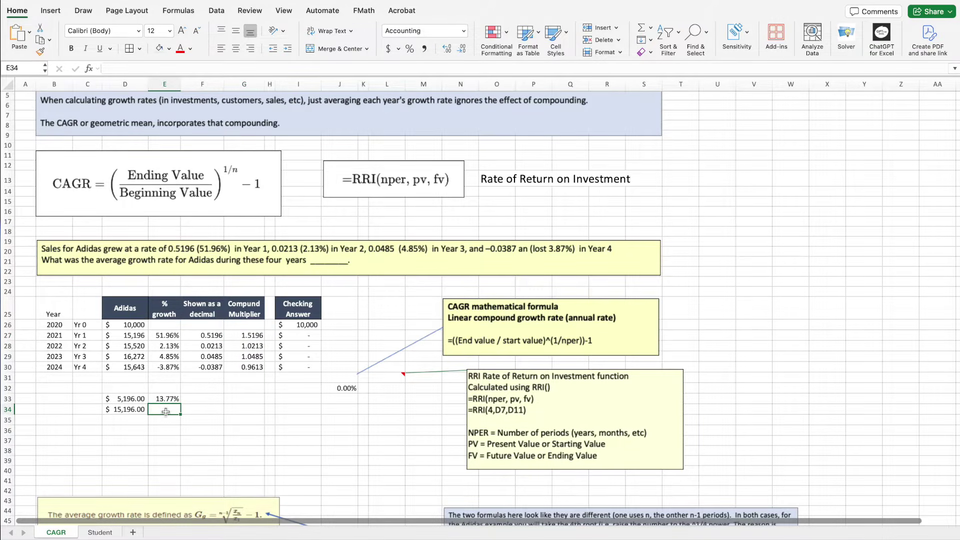
type("=")
left_click(134, 326)
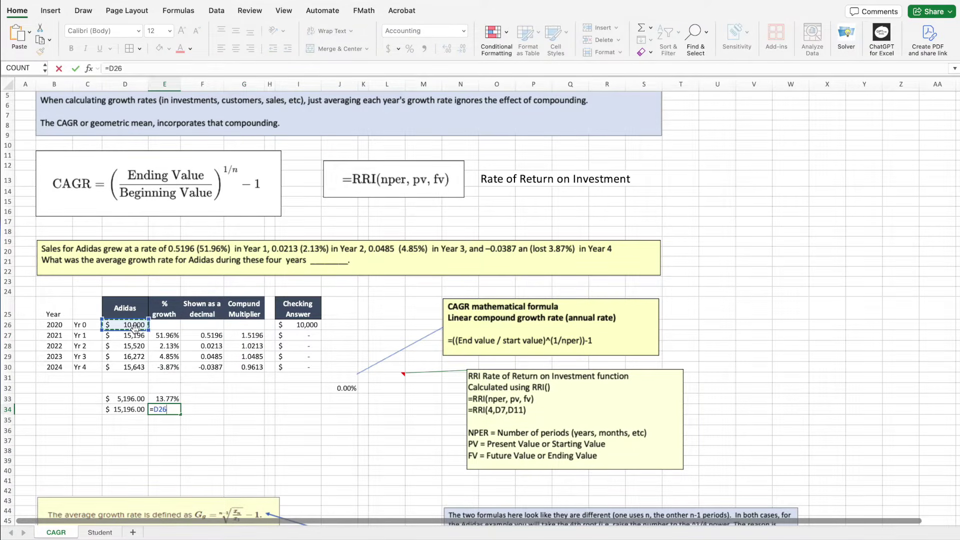
type("*")
left_click(245, 334)
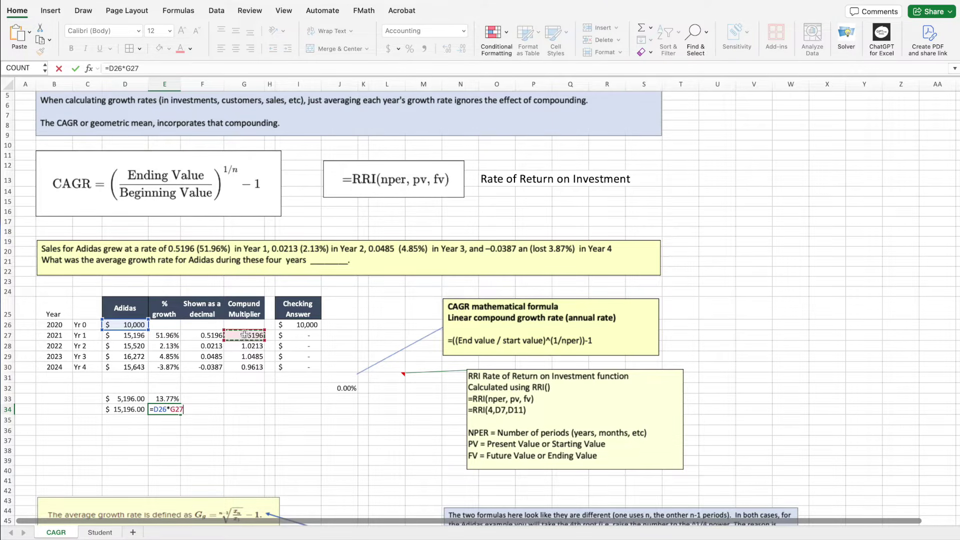
key("Return")
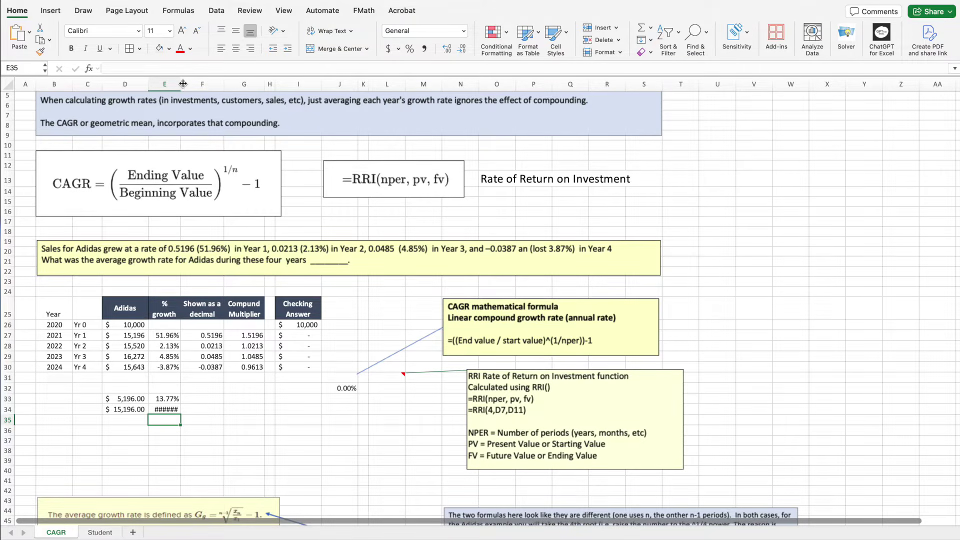
Step: Widen column E enough to display the full amount in E34, and select that cell
left_click_drag(181, 84, 193, 83)
left_click(163, 442)
key("Up")
key("Up")
key("Up")
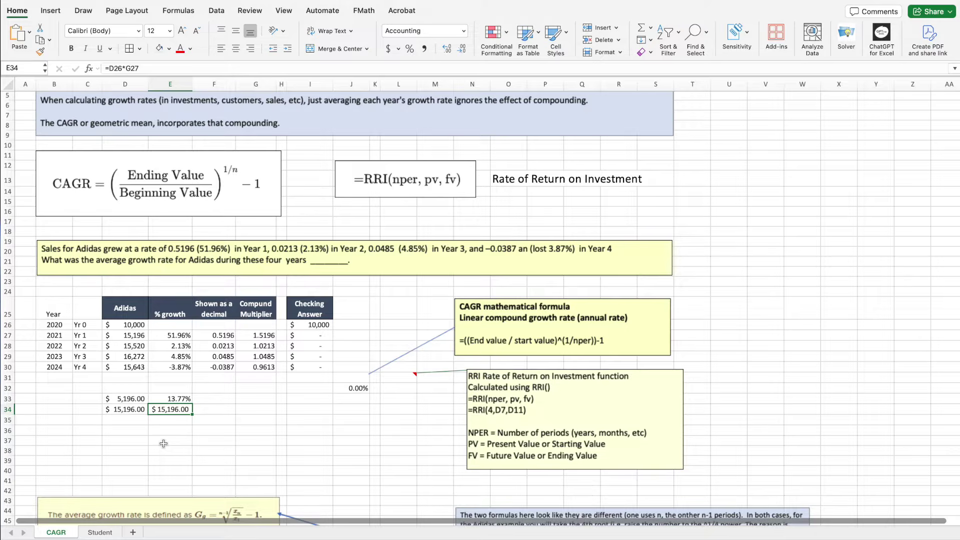
Step: Examine how each year's Adidas sales formula builds on the prior year's sales and compound multiplier, including the negative Year 4 growth
left_click(168, 430)
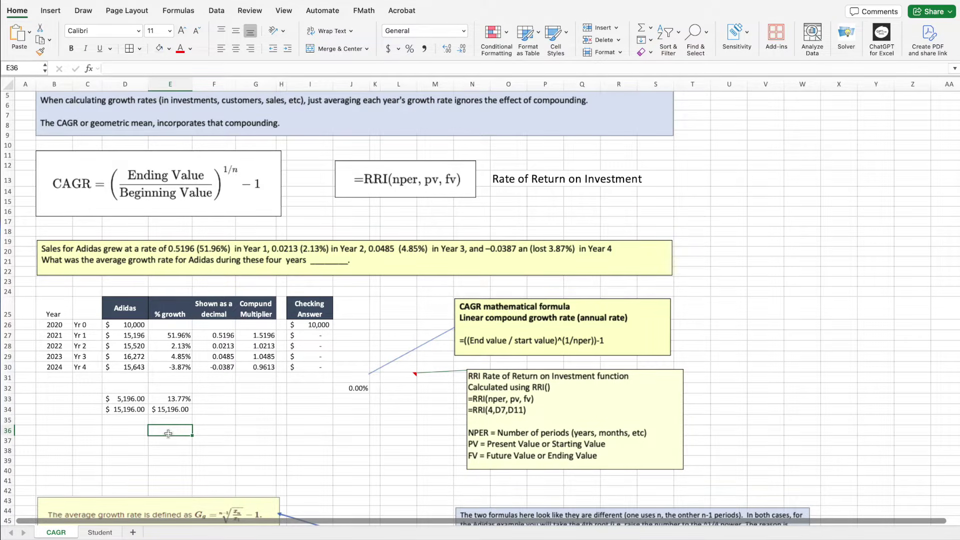
left_click(263, 335)
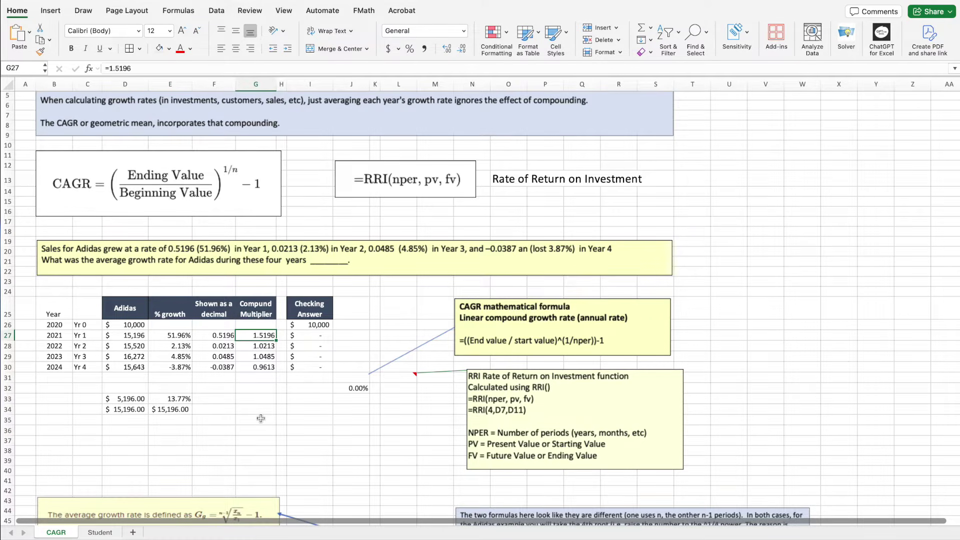
left_click(130, 347)
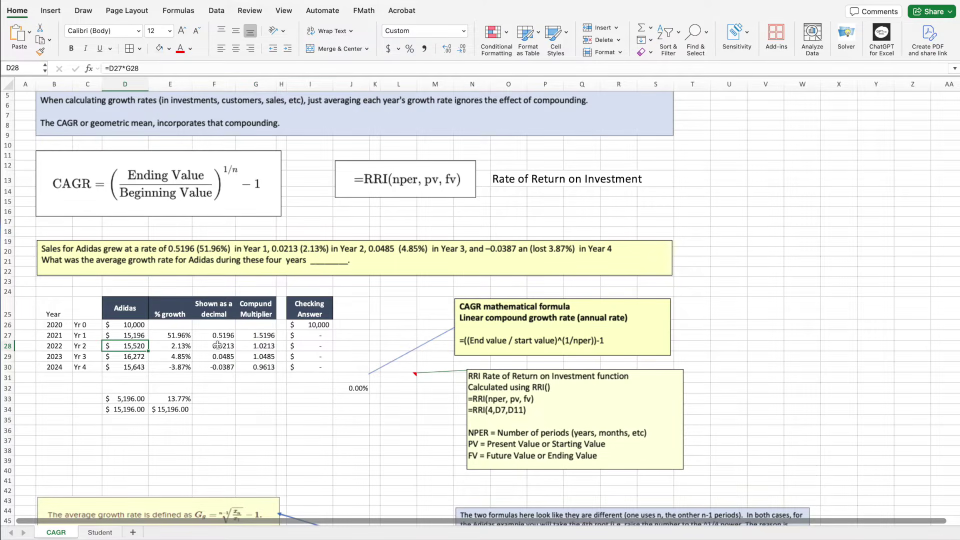
left_click(141, 337)
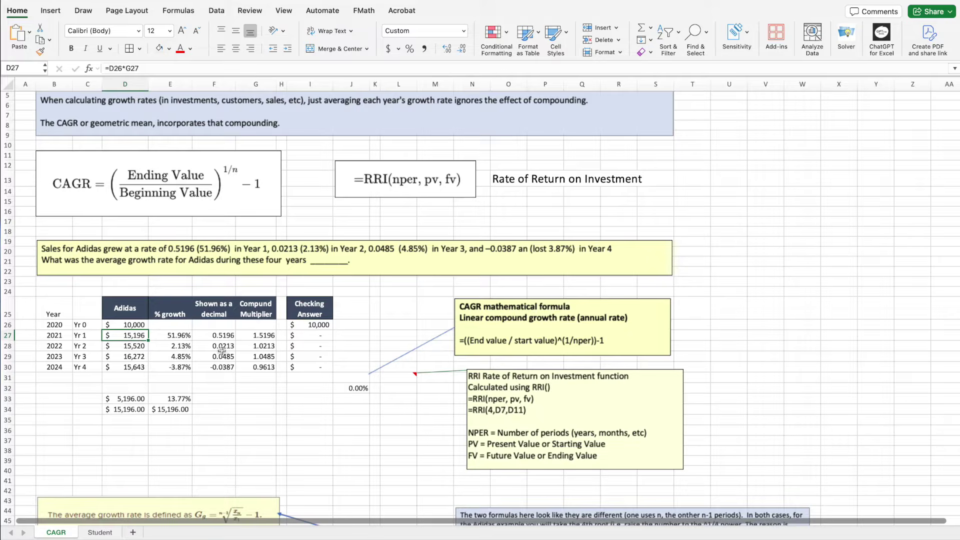
left_click(254, 347)
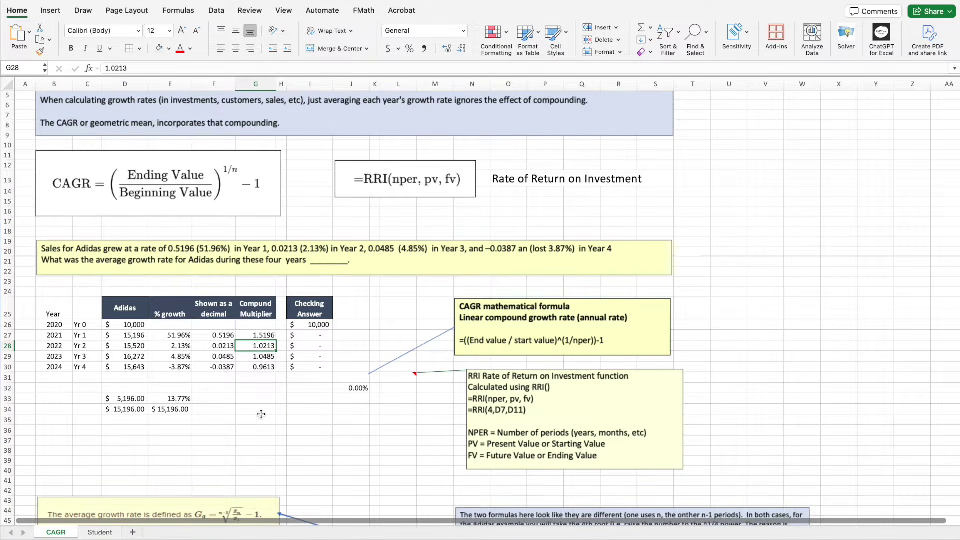
left_click(140, 349)
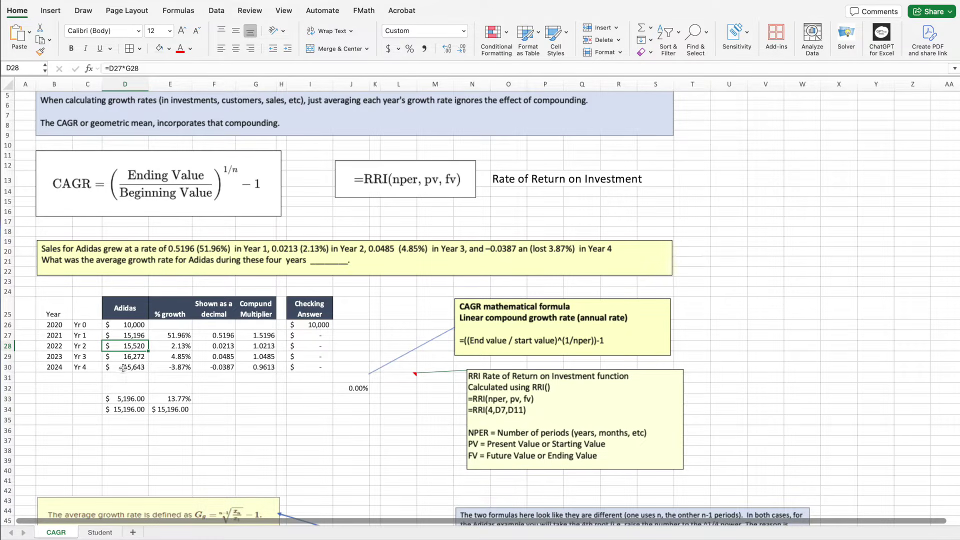
double_click(129, 346)
key("Return")
double_click(127, 357)
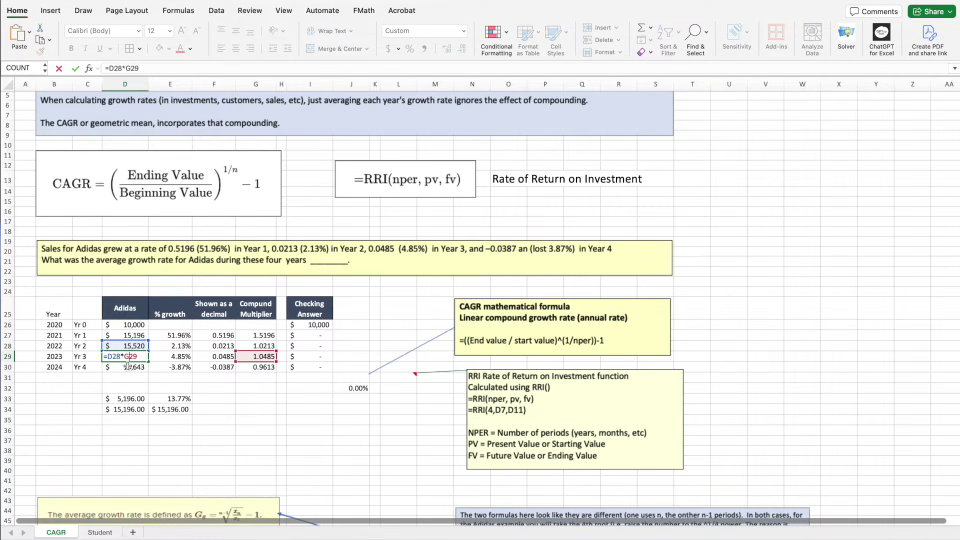
left_click(137, 439)
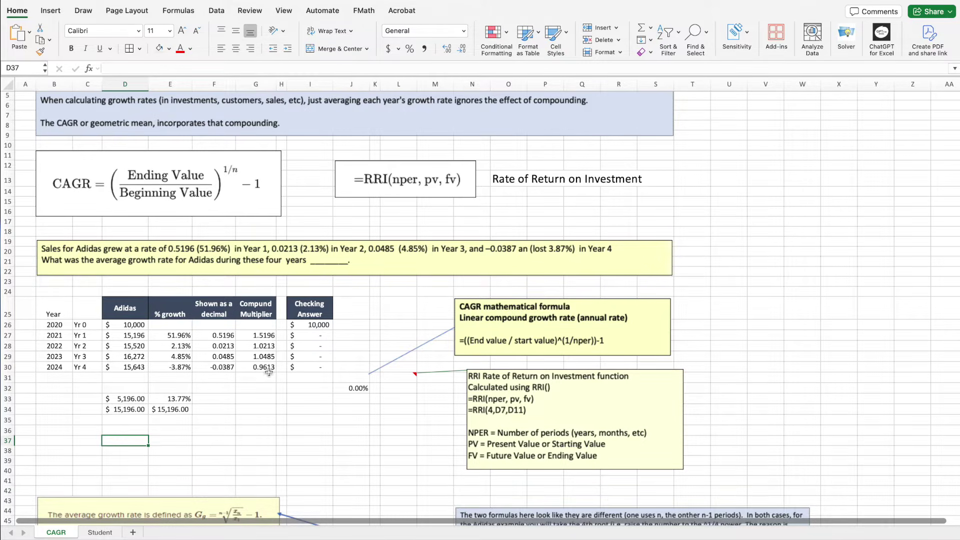
left_click(142, 356)
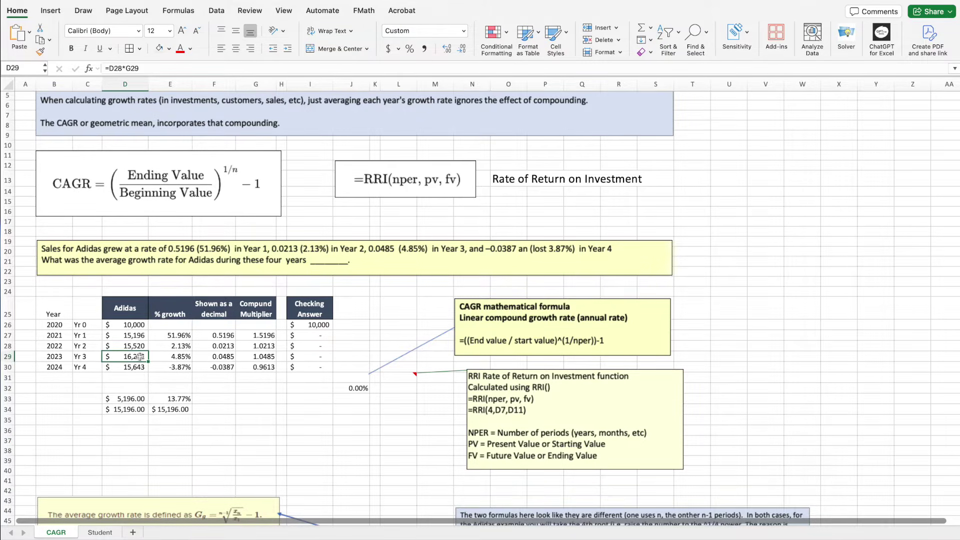
left_click(265, 370)
left_click(220, 371)
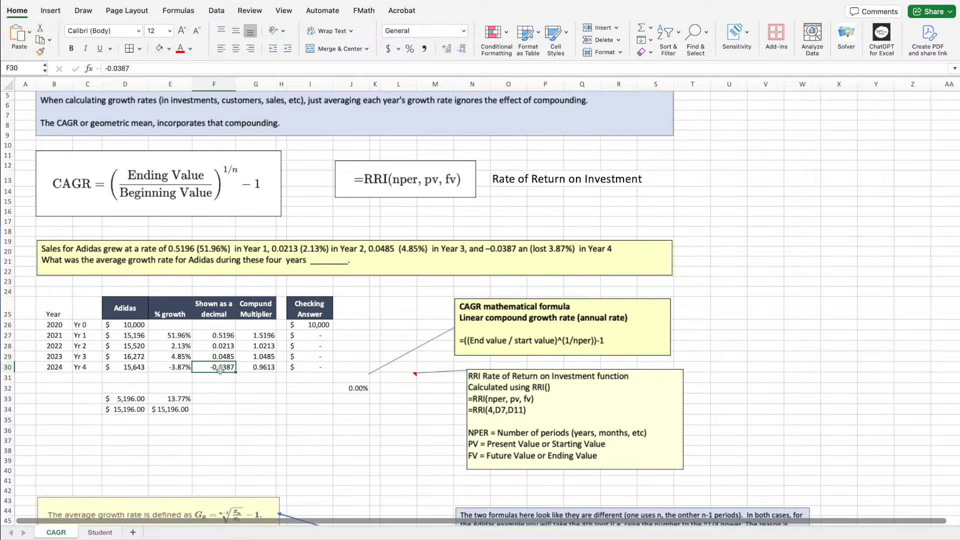
left_click(213, 417)
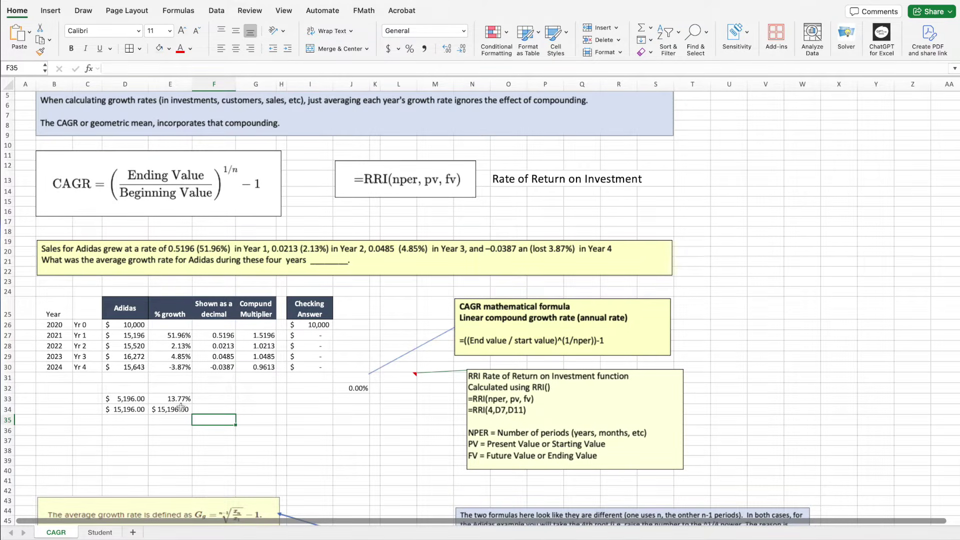
Step: Delete the trial calculations in D33, D34 and E34 below the Adidas table
left_click(129, 399)
key("Delete")
left_click(128, 409)
key("Delete")
left_click(164, 411)
key("Delete")
left_click(174, 443)
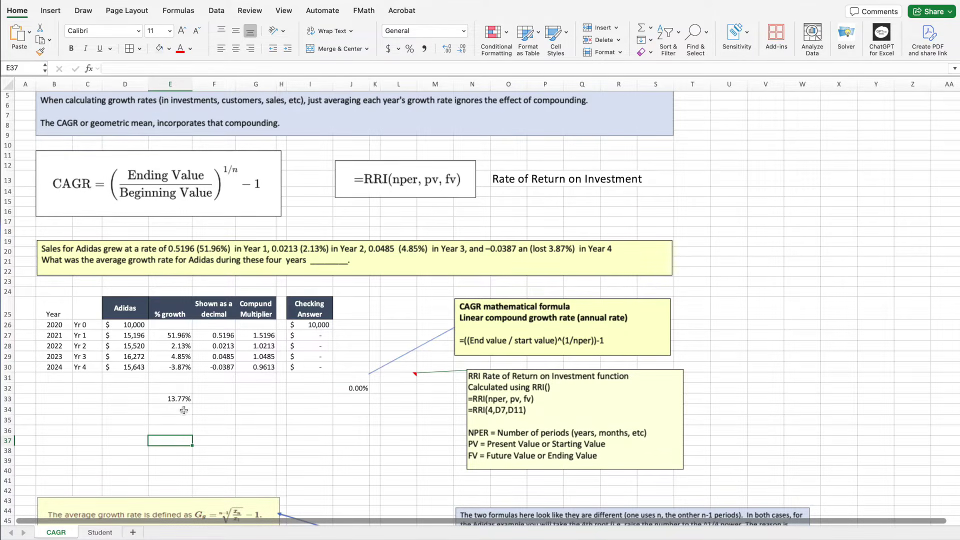
Step: In cell J31, calculate the compound annual growth rate with the formula =((D30/D26)^(1/4))-1
left_click(353, 377)
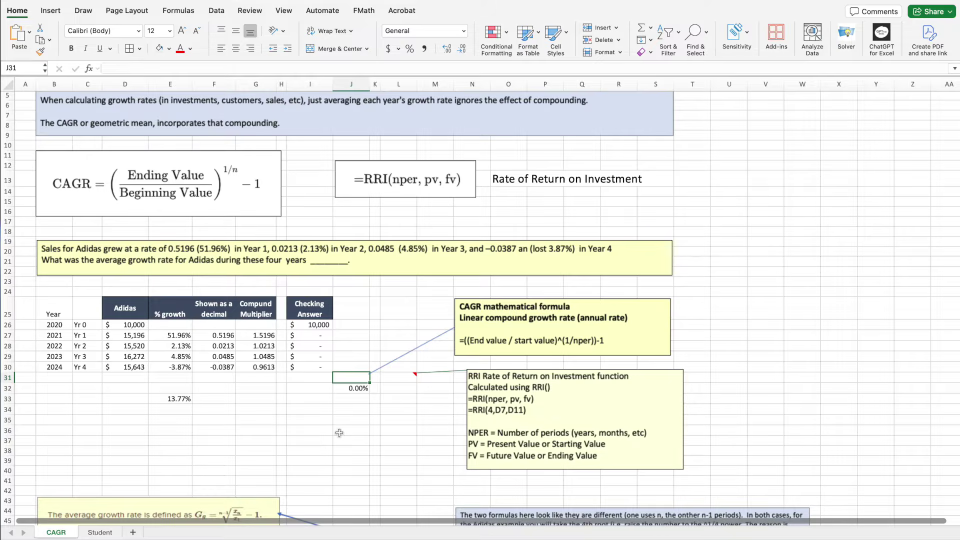
type("=")
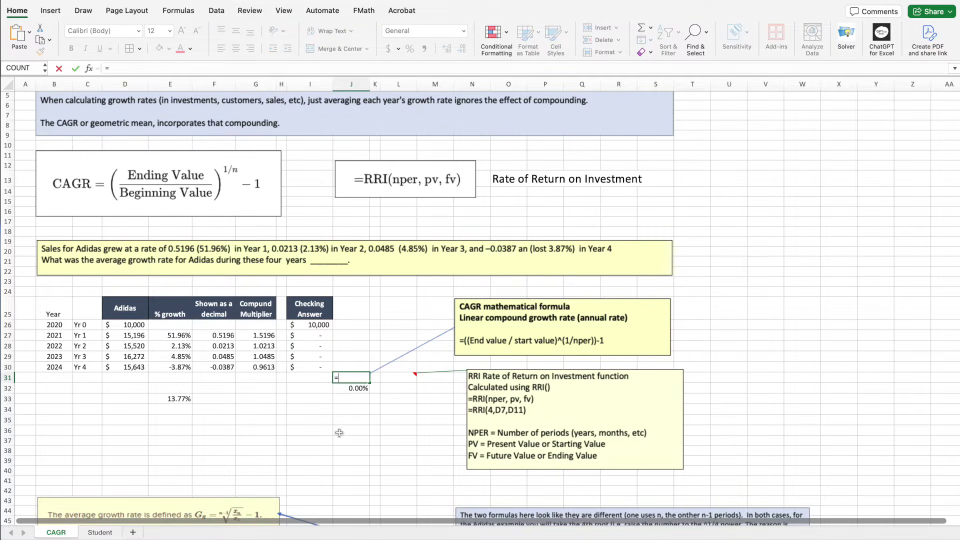
type("((")
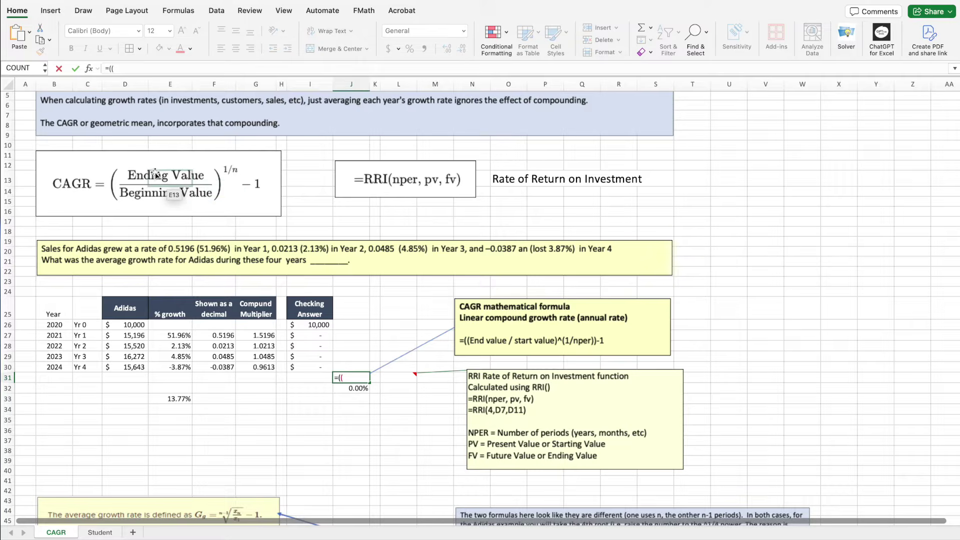
left_click(125, 367)
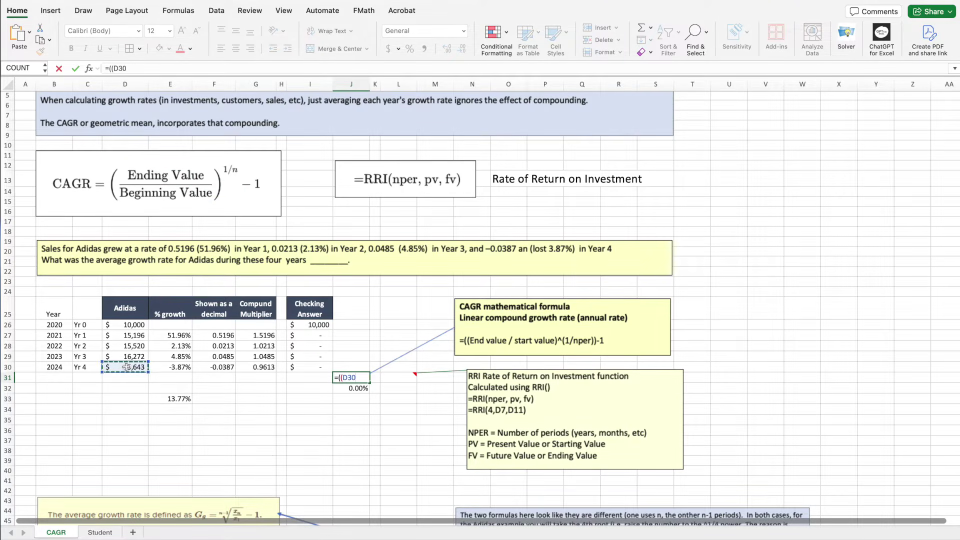
type("/")
left_click(129, 325)
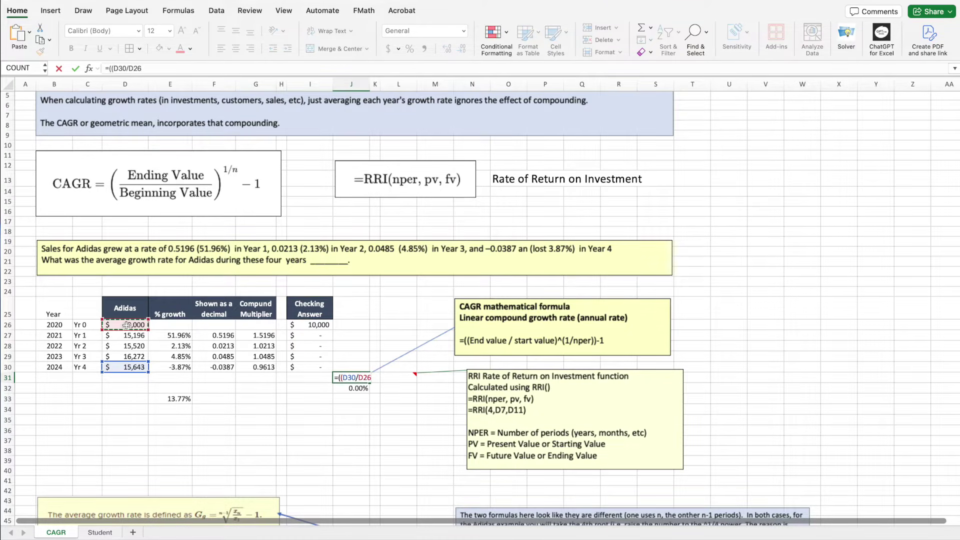
type(")^")
type("(1/")
left_click(54, 325)
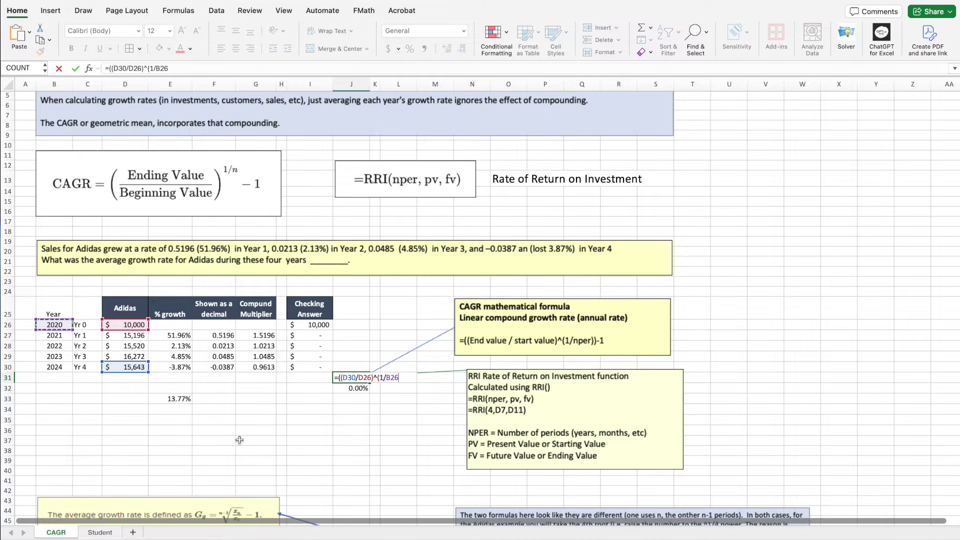
key("BackSpace")
key("BackSpace")
key("BackSpace")
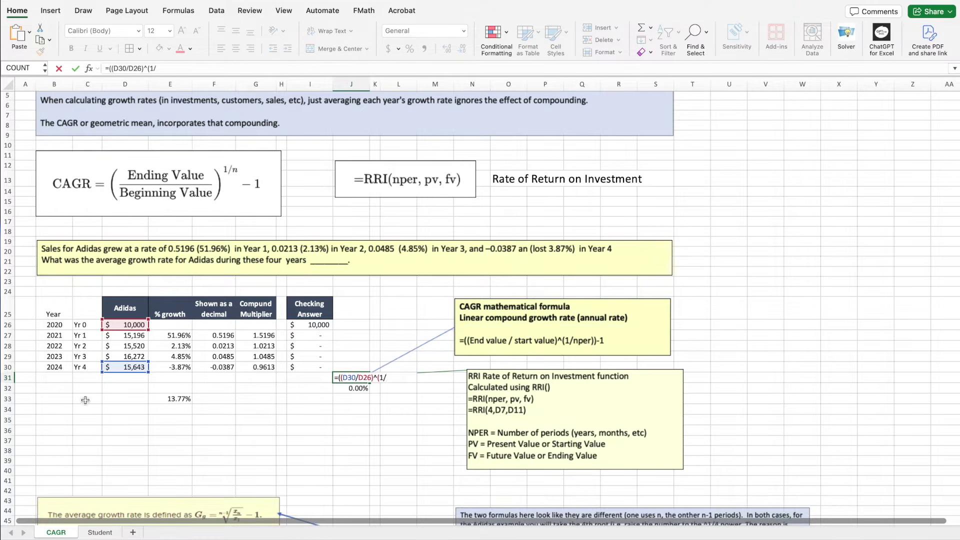
type("4))-1")
key("Return")
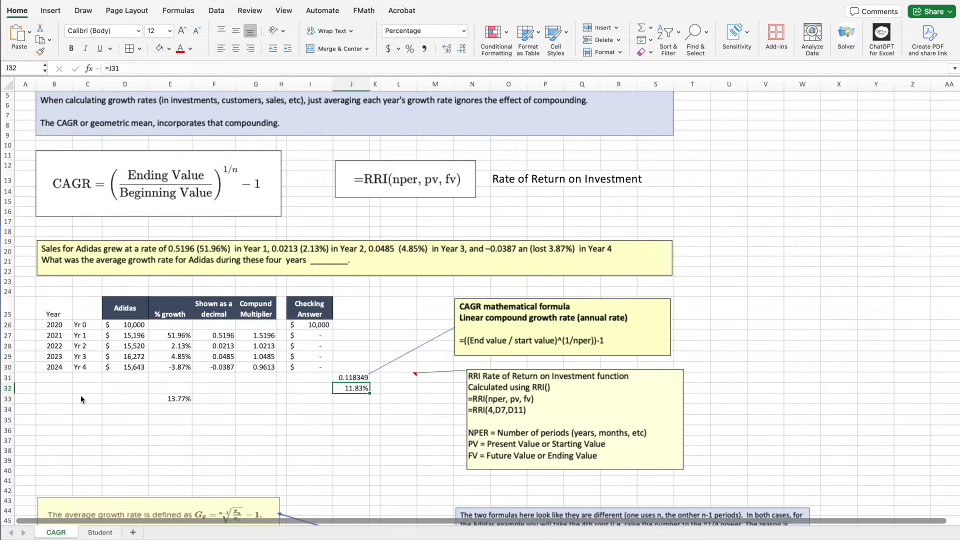
Step: Review the simple average growth in E33, and enter the growth multiplier =1+J31 in cell J30
left_click(163, 401)
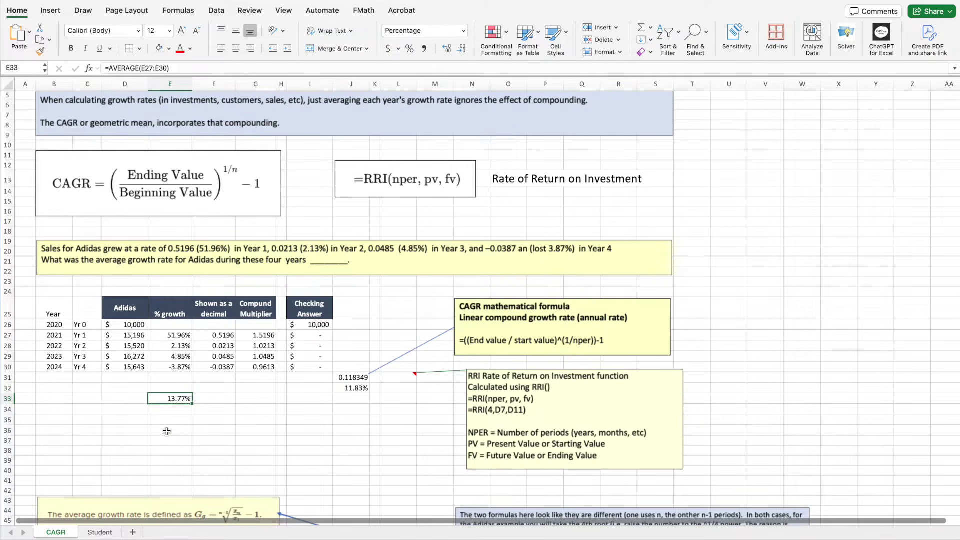
left_click(351, 364)
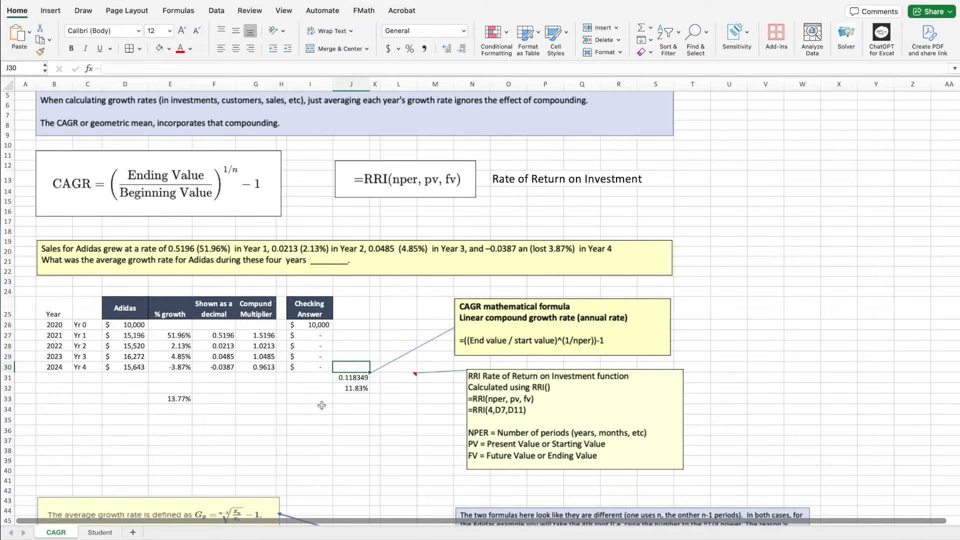
type("=1")
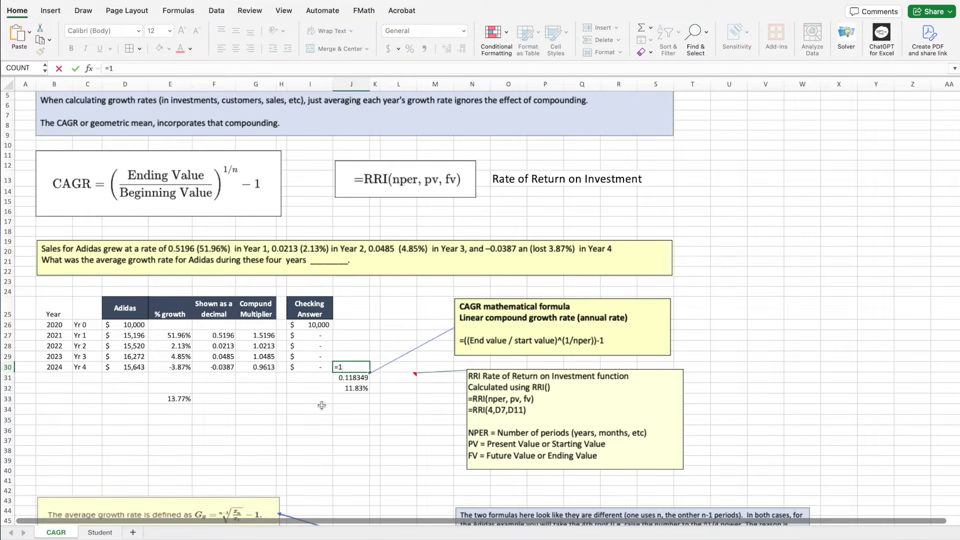
type("+")
left_click(354, 378)
key("Return")
Step: Check the yearly growth percentages in E27:E30, and calculate the Year 1 checking value in cell I27 with =I26*$J$30
left_click(350, 369)
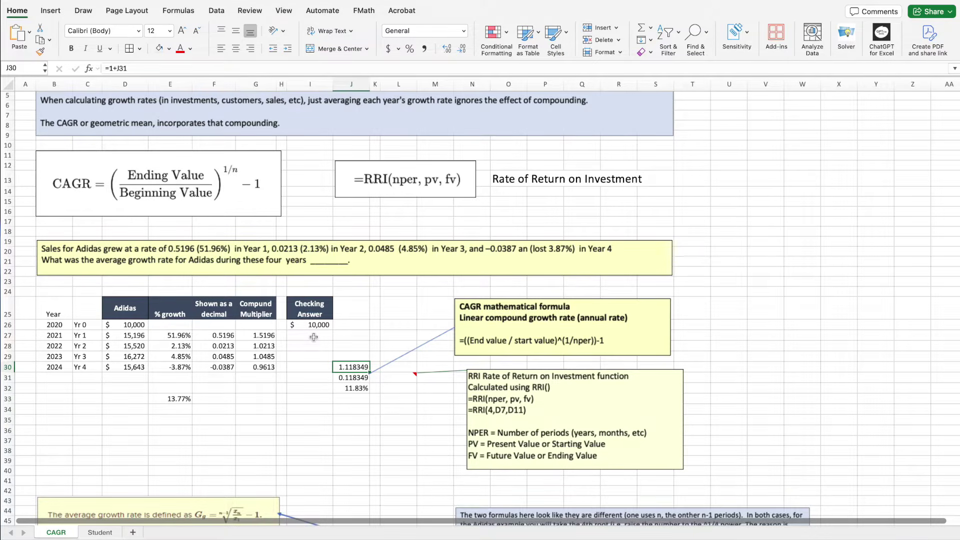
left_click(175, 340)
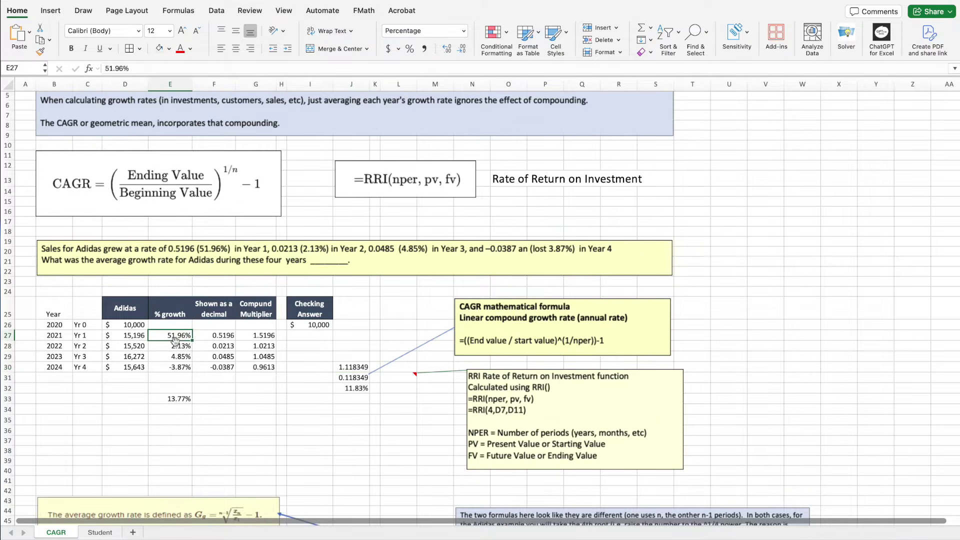
left_click(169, 347)
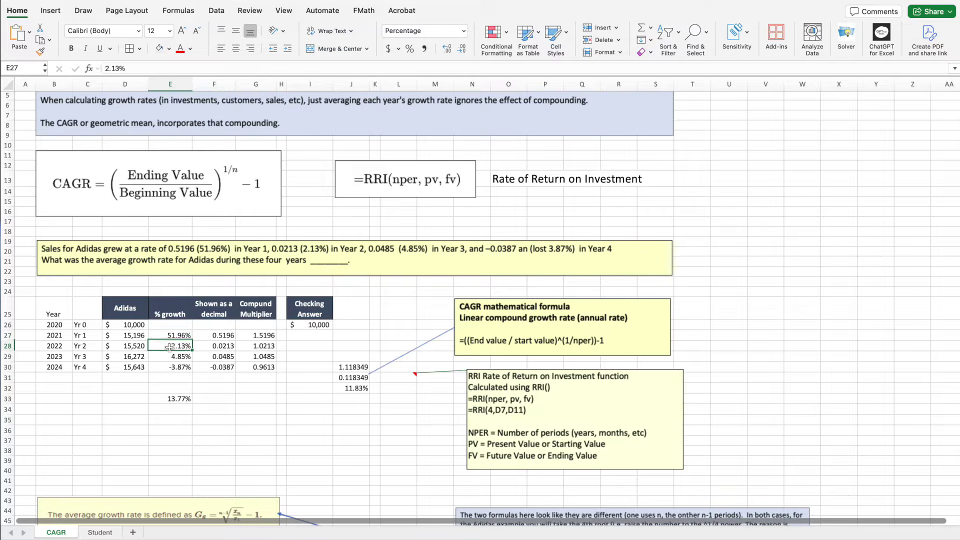
left_click(168, 356)
left_click(168, 367)
left_click(297, 341)
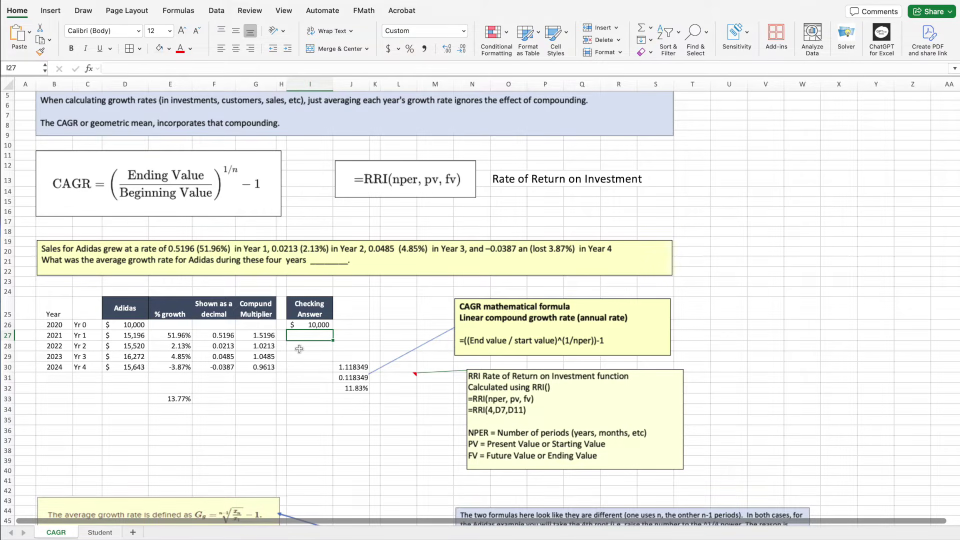
left_click(319, 325)
type("*")
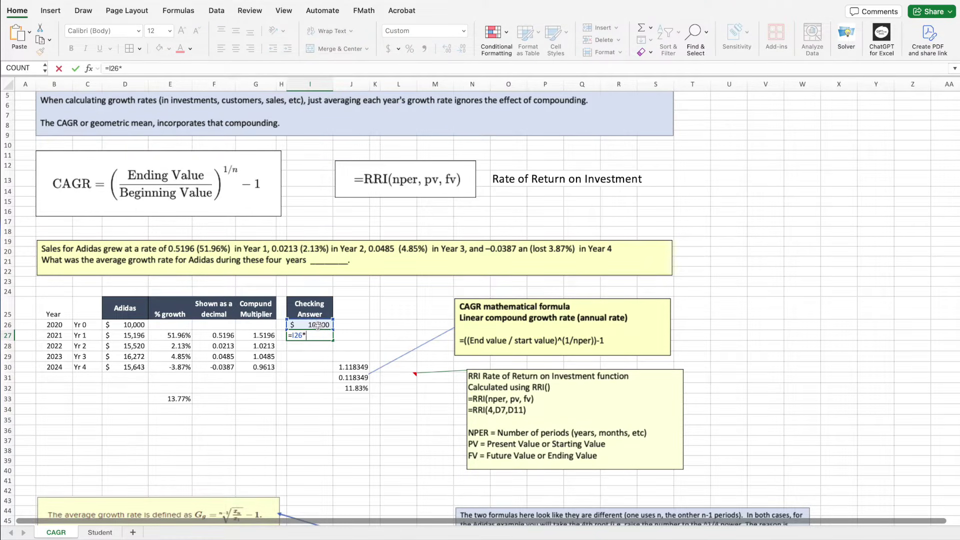
left_click(353, 368)
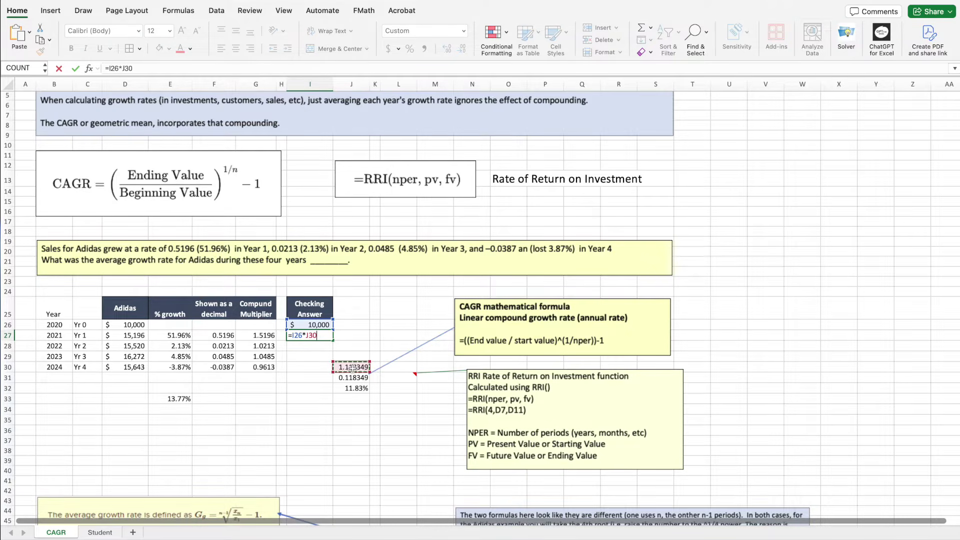
key("F4")
key("Return")
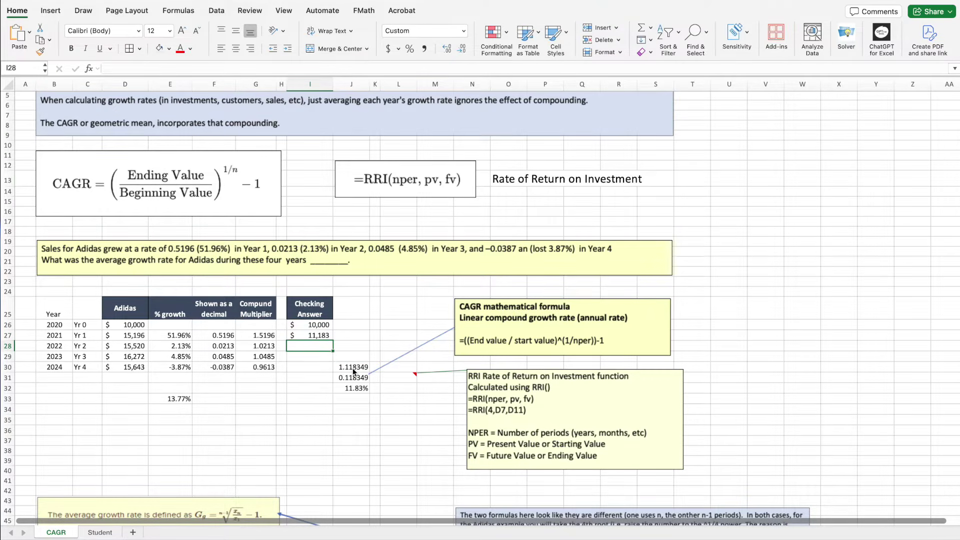
Step: Compare the Year 1 values in D27 and I27, and fill the formula in I27 down through I30
left_click(134, 337)
left_click(307, 336)
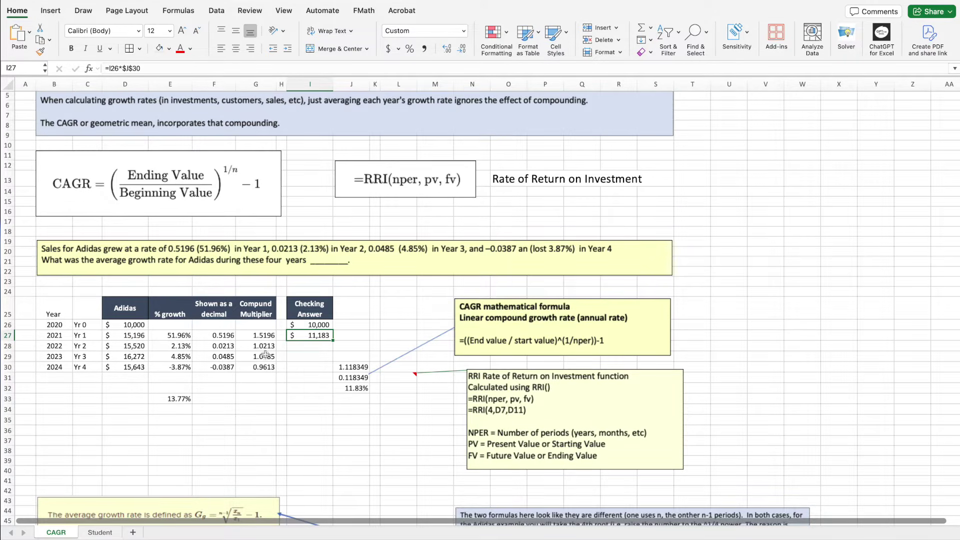
left_click(143, 337)
left_click(307, 337)
left_click_drag(333, 340, 325, 372)
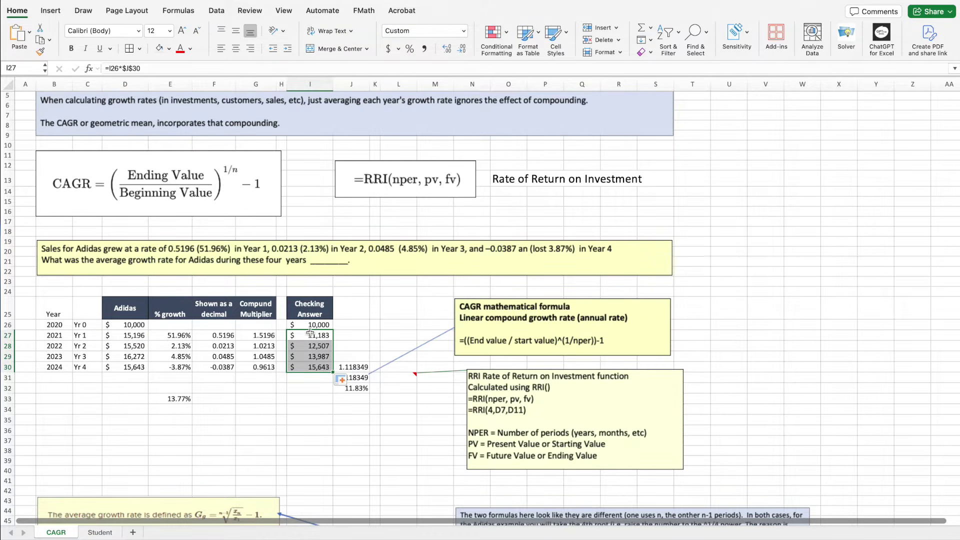
Step: Compare the Year 4 checking value in I30 with the Adidas sales in D30, and review the progression across I26:I30
left_click(304, 386)
left_click(125, 369)
left_click(303, 369)
left_click_drag(320, 326, 317, 368)
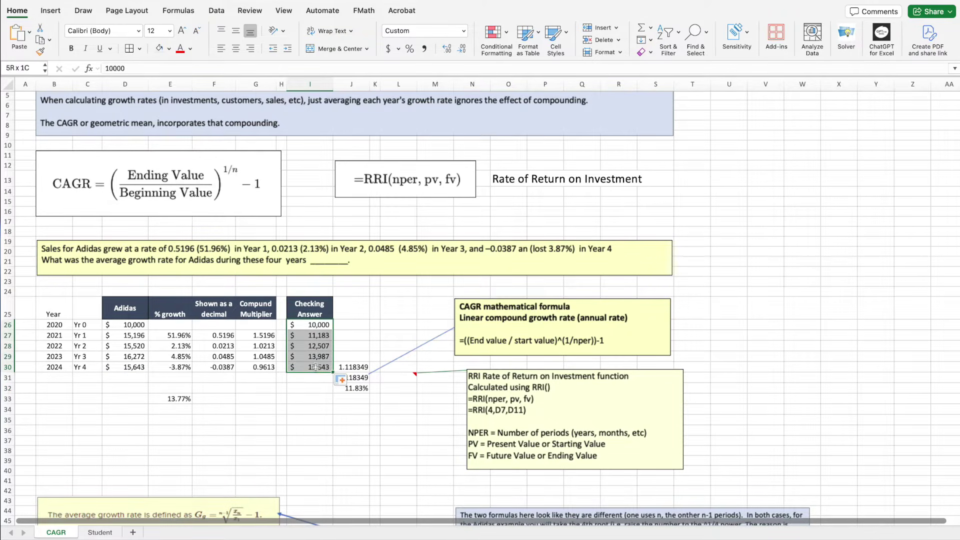
left_click(317, 413)
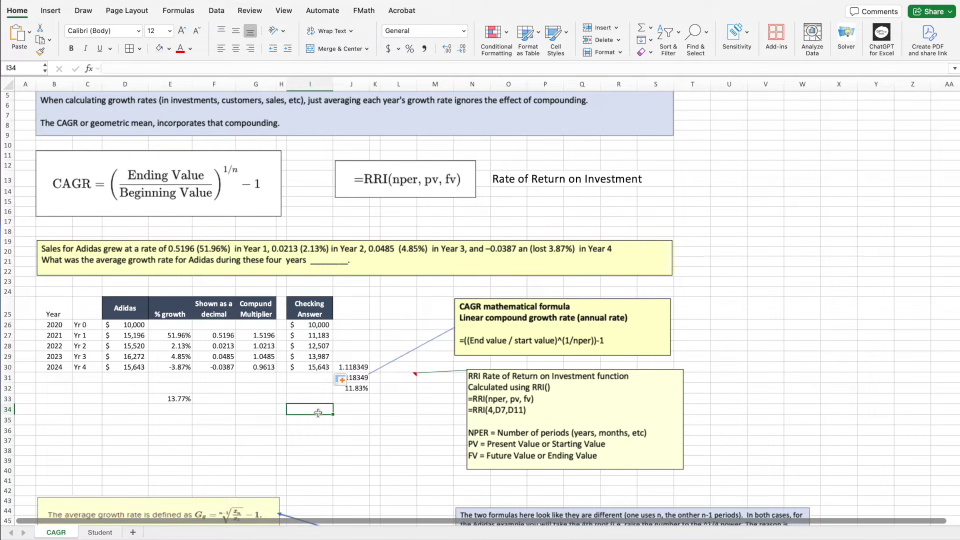
left_click(315, 325)
left_click(312, 442)
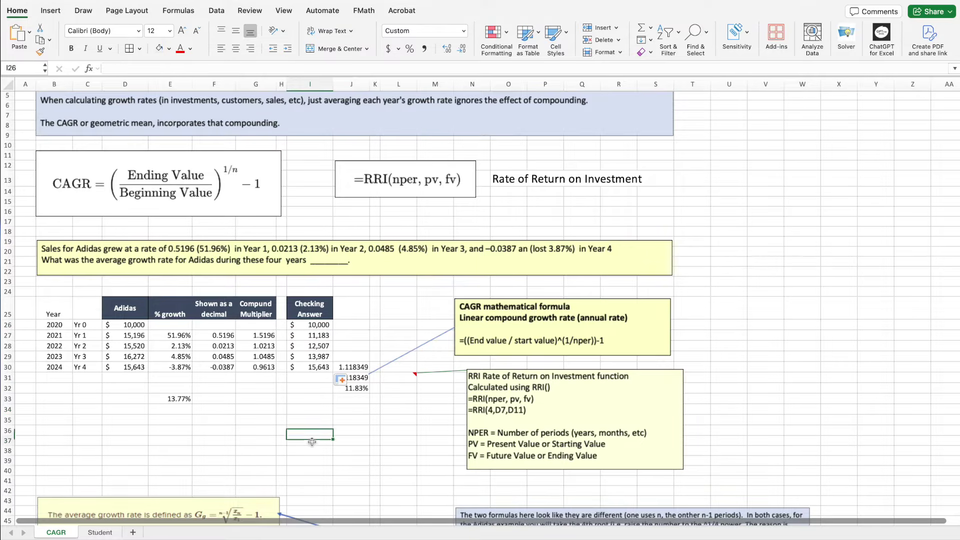
left_click(312, 325)
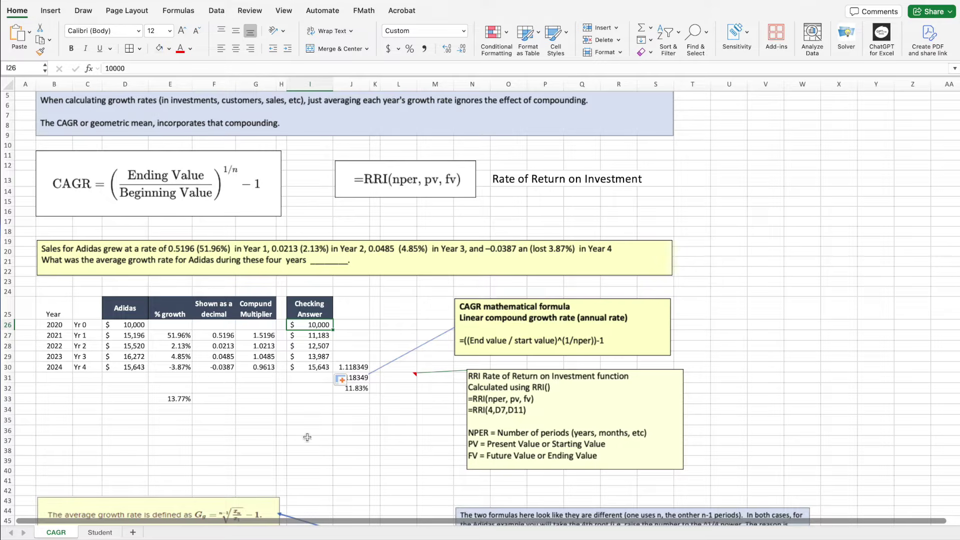
Step: In cell L31, calculate the growth rate with =RRI(4,I26,I30), and compare it with the CAGR formula in J31
left_click(402, 376)
type("=")
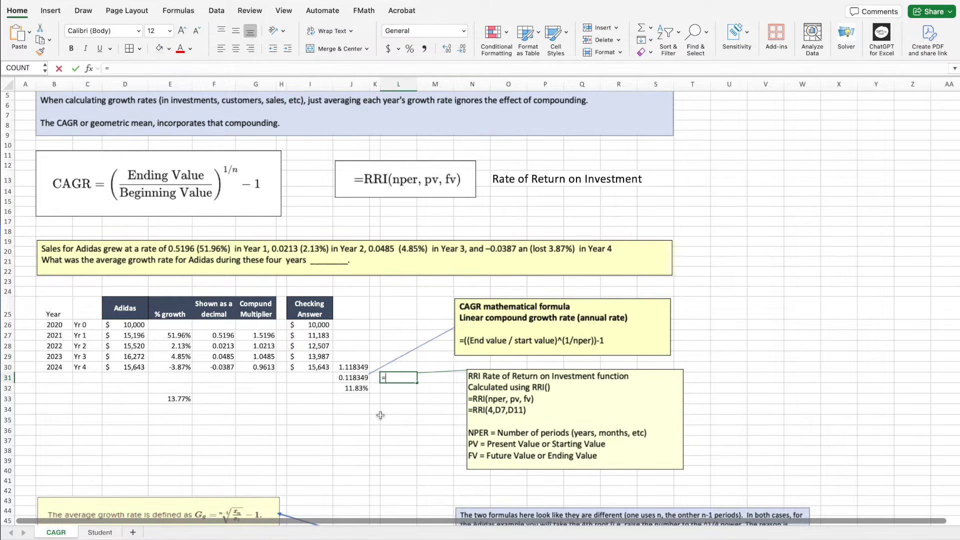
type("rri")
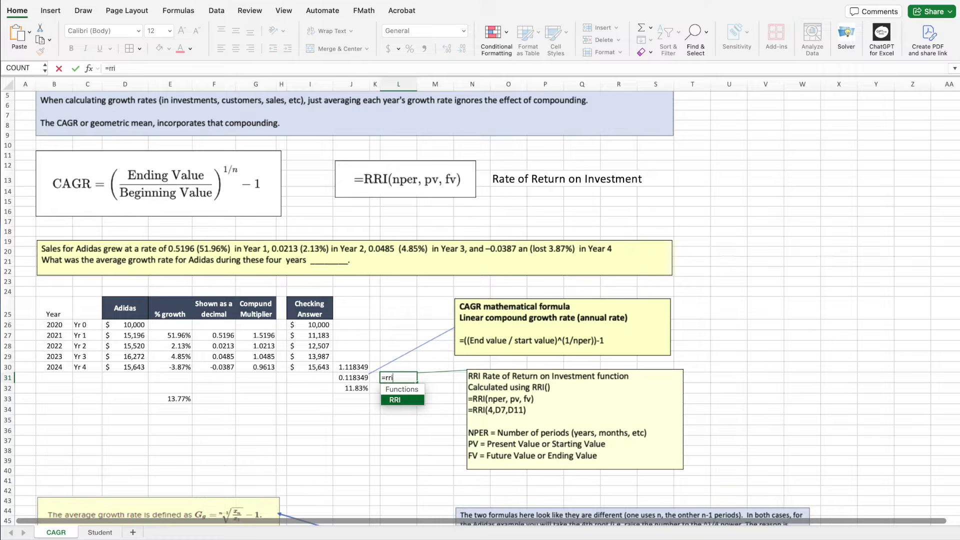
double_click(396, 400)
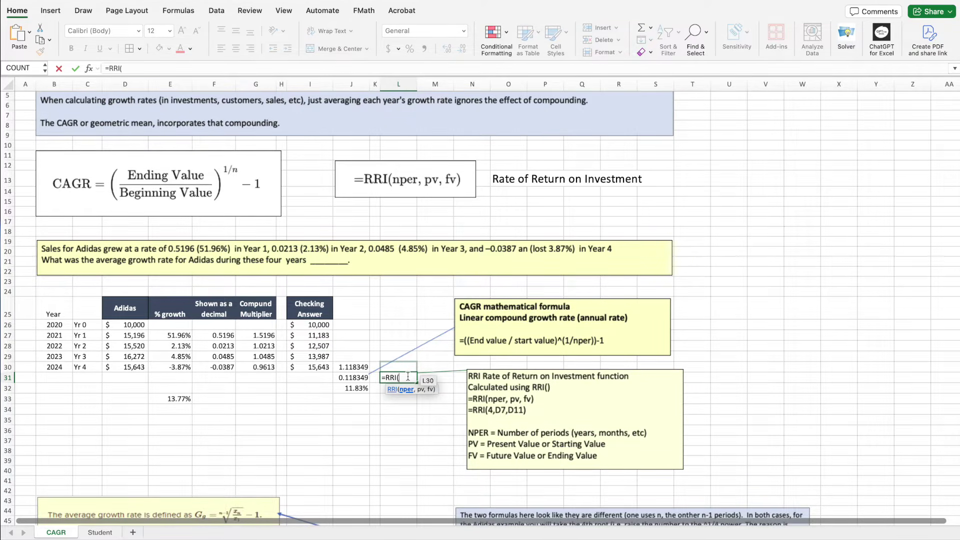
type("4,")
left_click(321, 325)
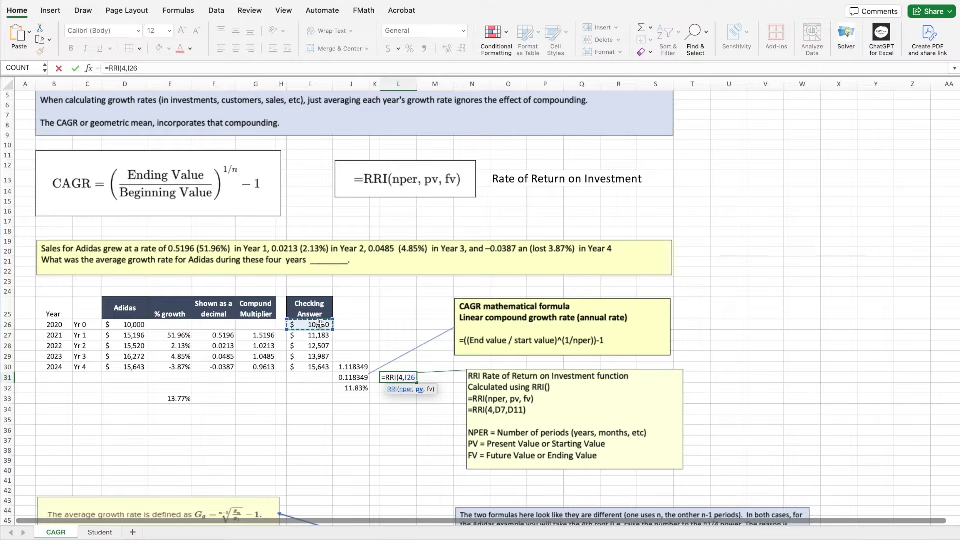
type(",")
left_click(319, 369)
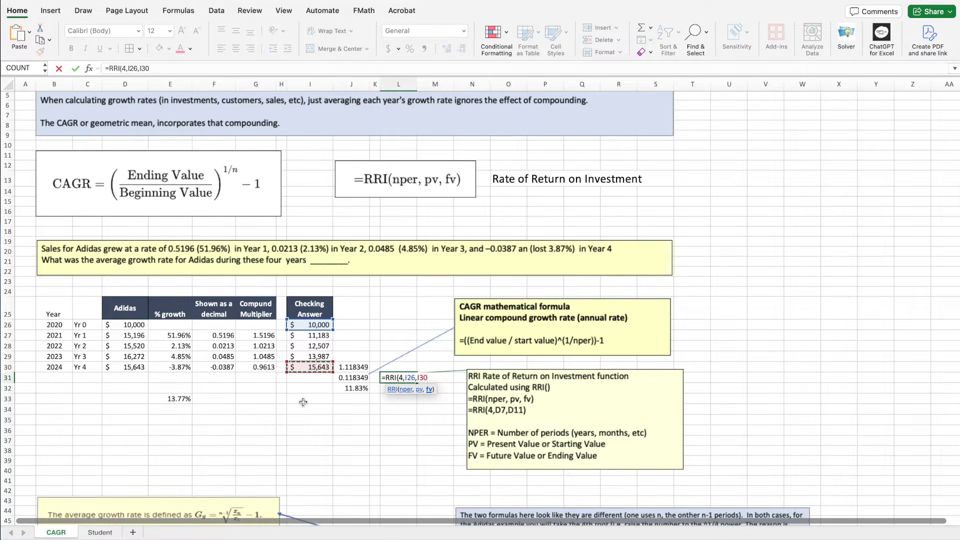
type(")")
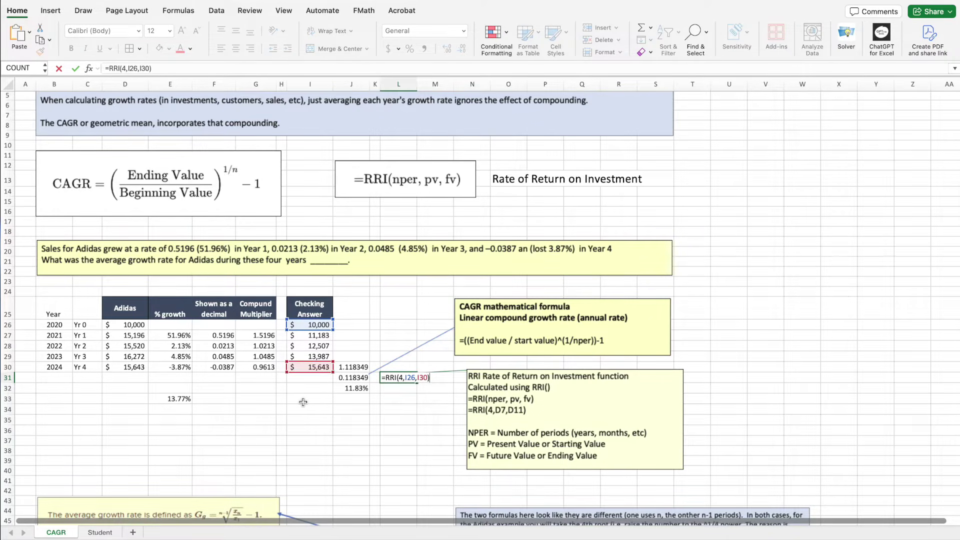
key("Return")
left_click(401, 378)
left_click(355, 378)
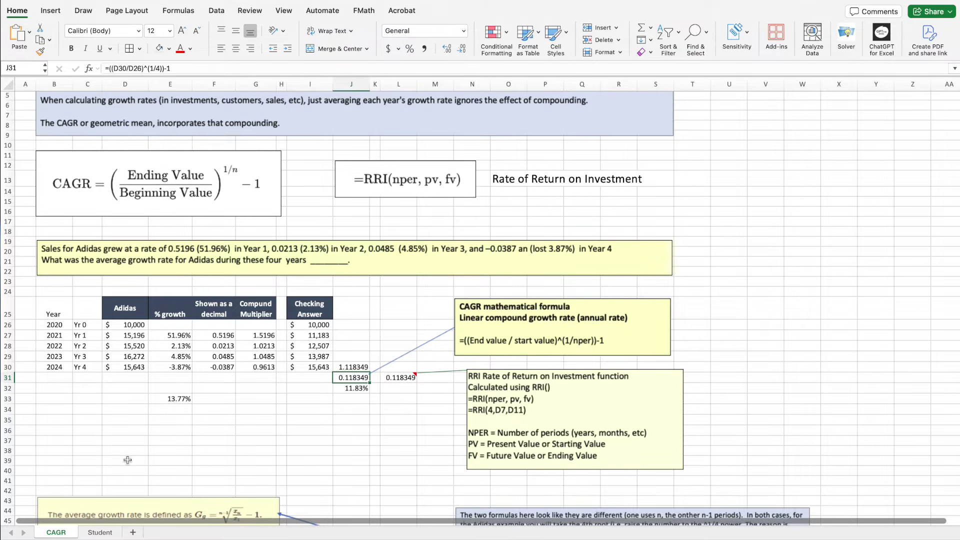
Step: Switch to the Student sheet and enter the student's name in cell C2
left_click(99, 533)
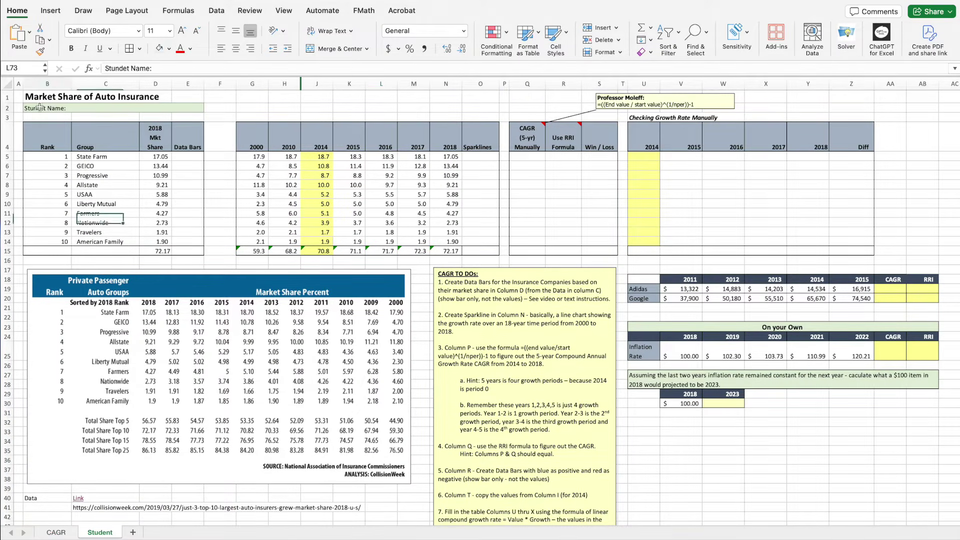
left_click(89, 109)
type("Pr")
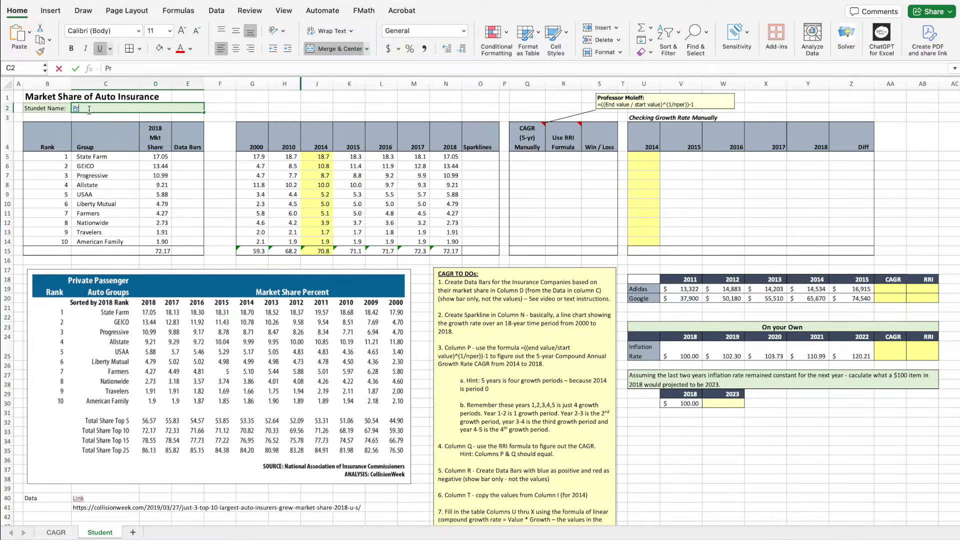
type("ofessor Moleff")
key("Tab")
key("Tab")
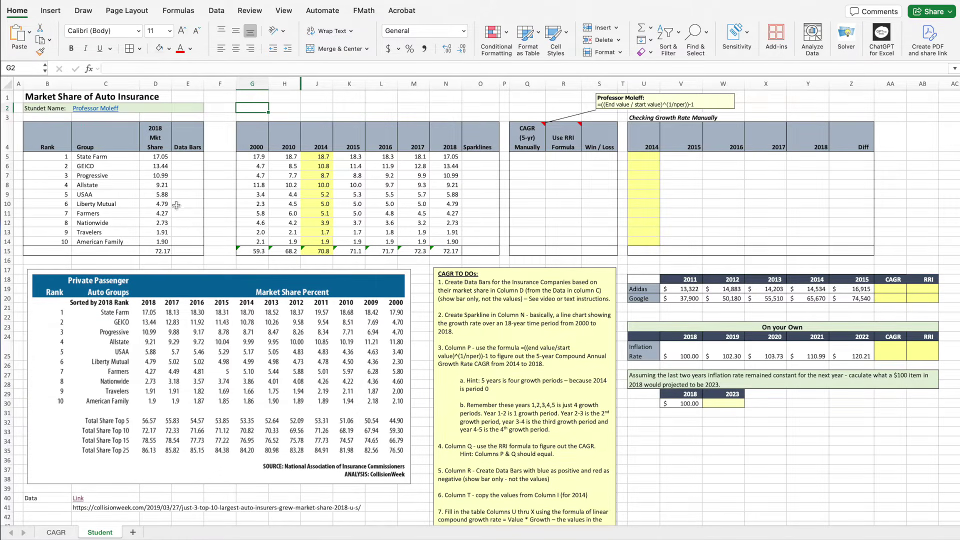
Step: Review the Data Bars, Sparklines, manual CAGR, RRI formula and Win / Loss columns of the auto insurance tables, including the RRI comment
left_click(188, 146)
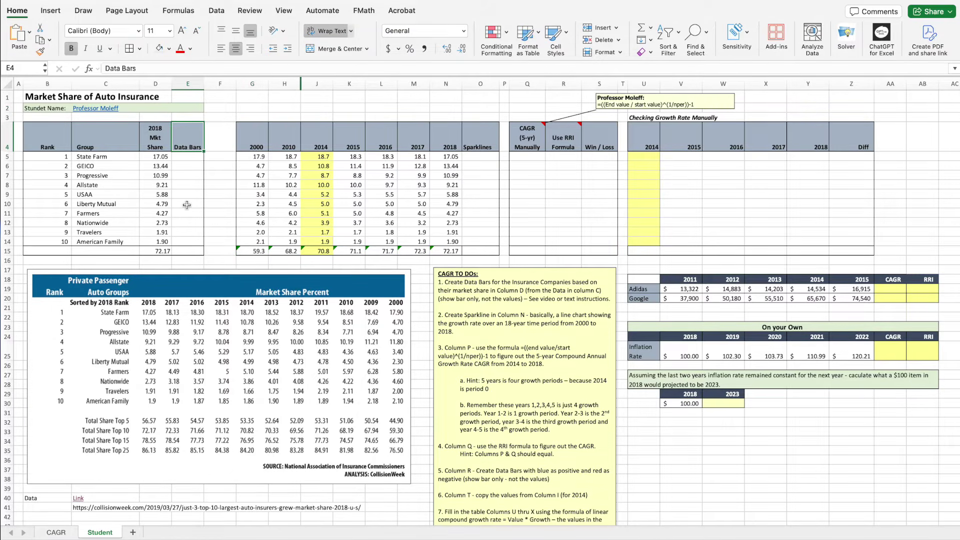
left_click(476, 144)
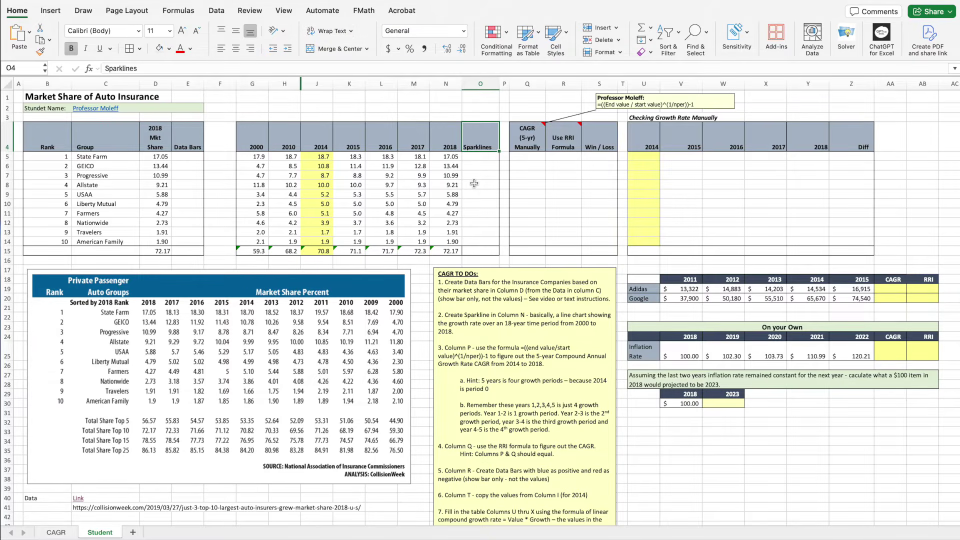
left_click(473, 157)
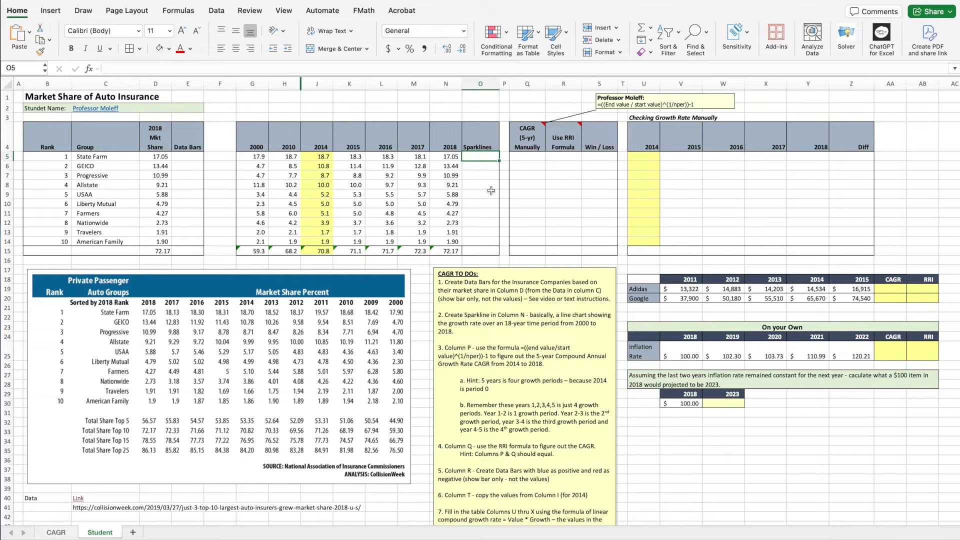
left_click(526, 146)
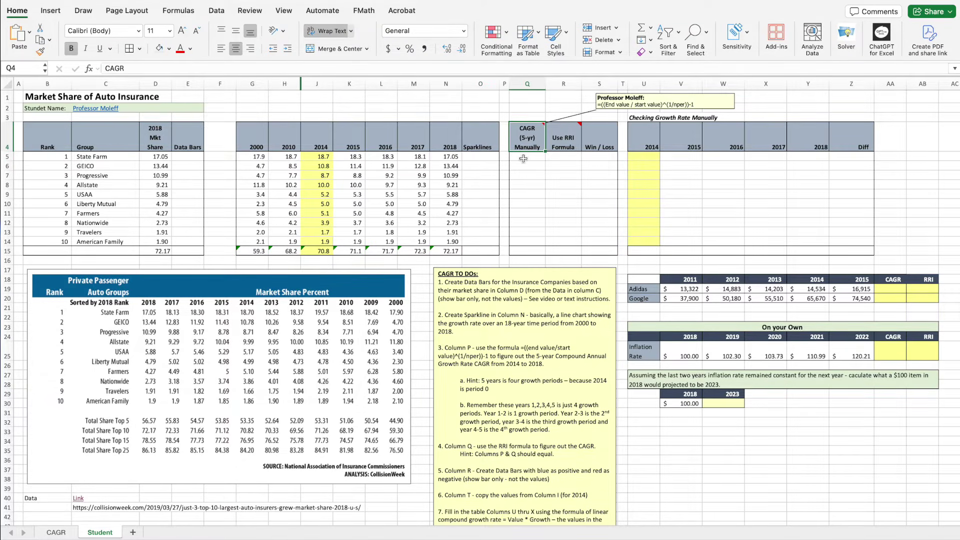
left_click(558, 148)
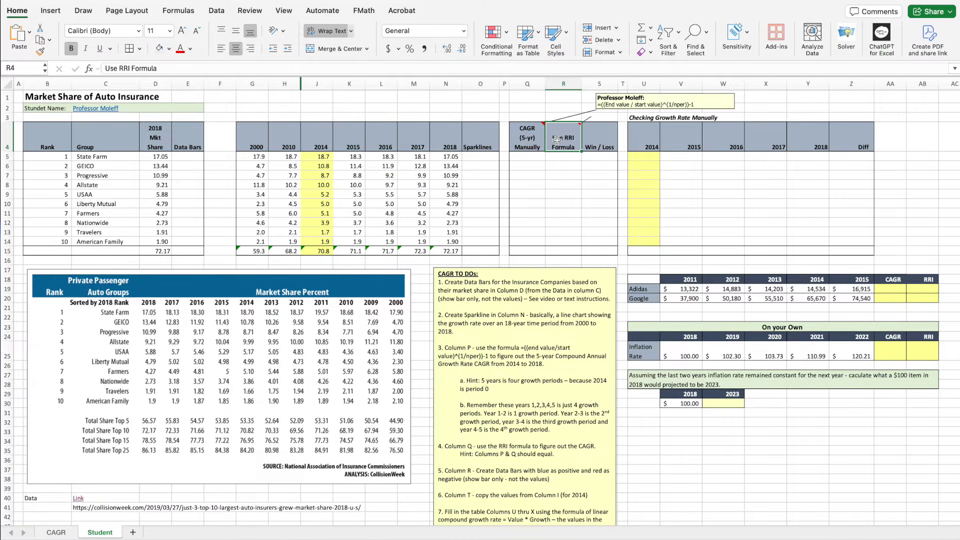
mouse_move(557, 140)
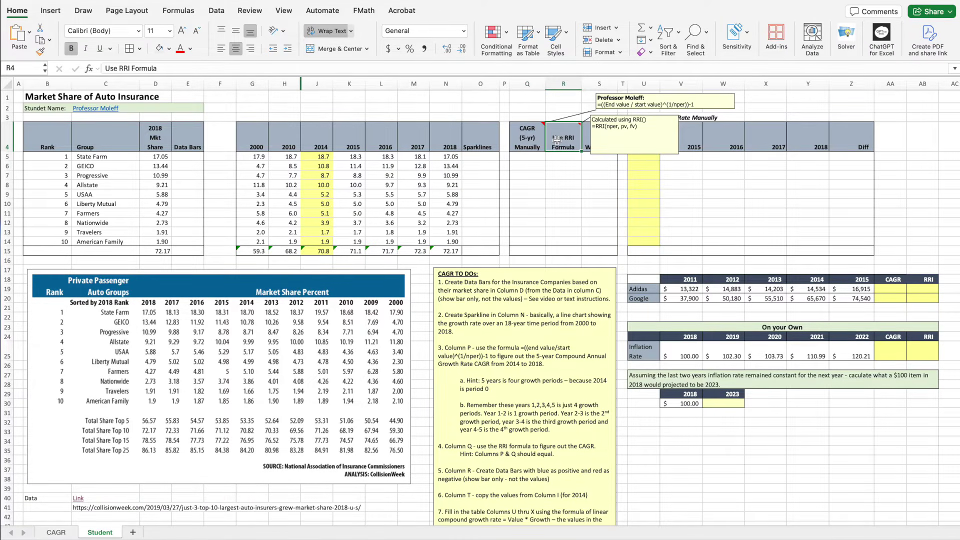
left_click(600, 147)
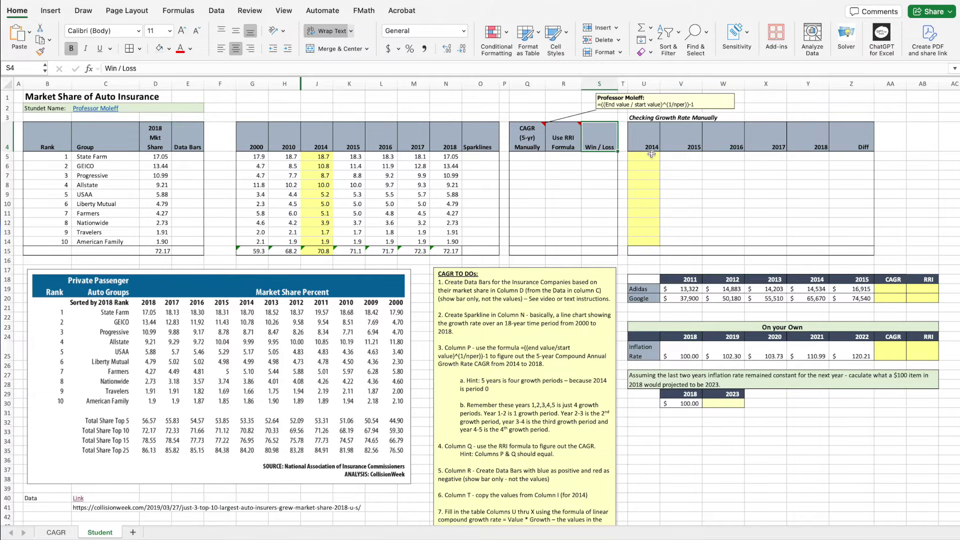
Step: Examine the growth rate checking table against the 2018 market shares in N5:N14, plus the Adidas, Google and On your Own exercises
left_click_drag(650, 155, 645, 242)
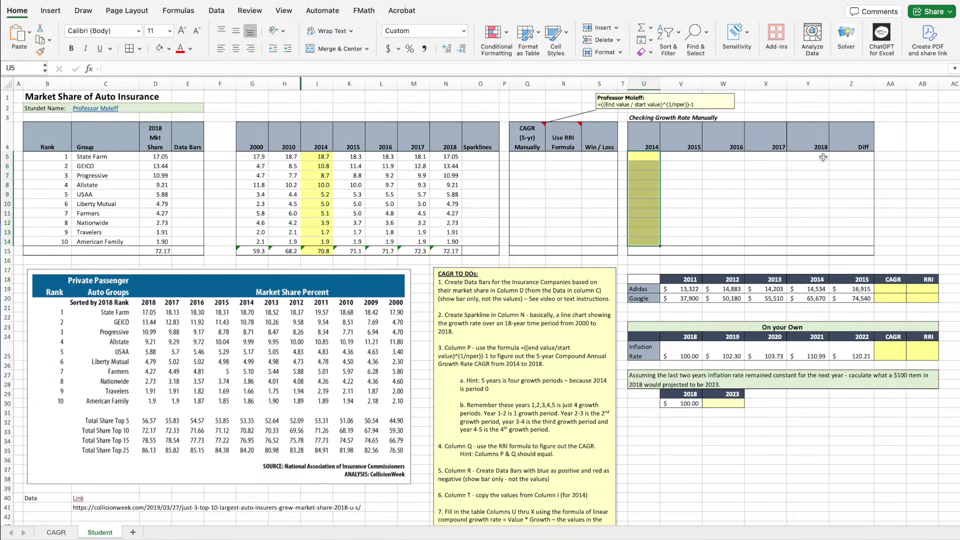
left_click_drag(816, 157, 801, 204)
left_click(447, 156)
left_click_drag(447, 156, 447, 242)
left_click_drag(857, 158, 855, 235)
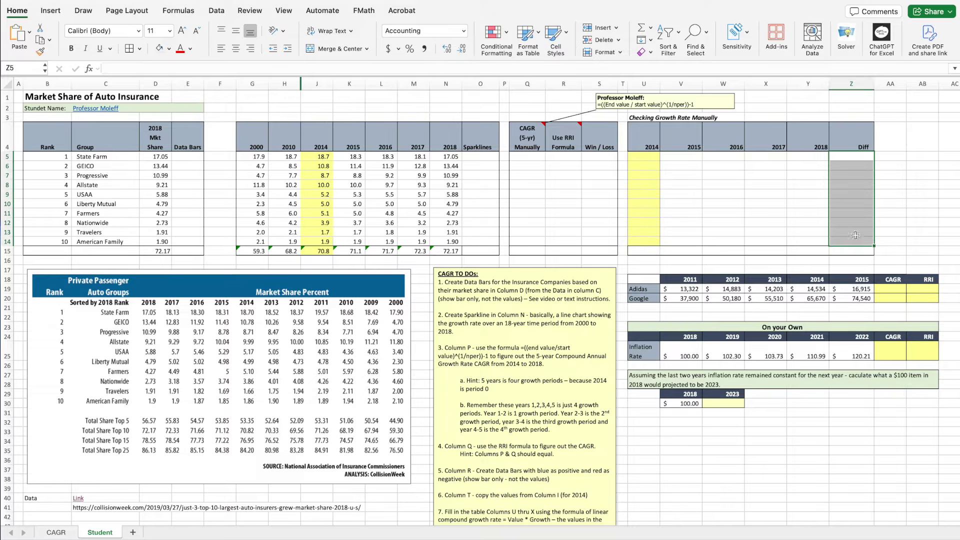
left_click(808, 432)
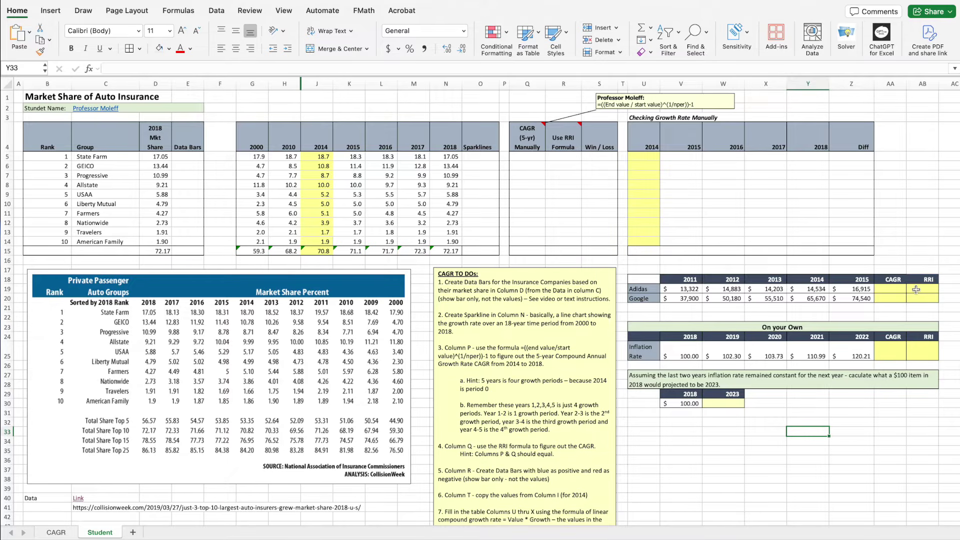
left_click(648, 298)
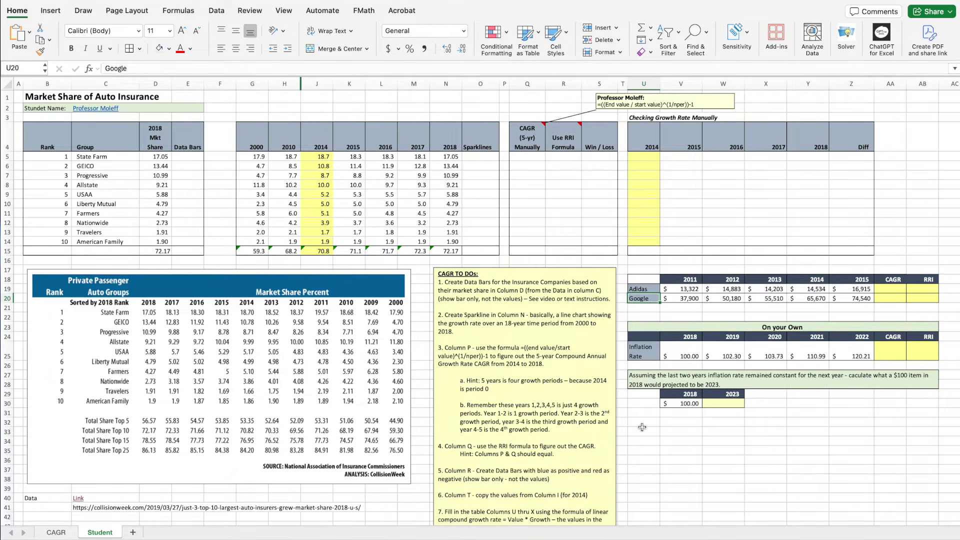
left_click(640, 329)
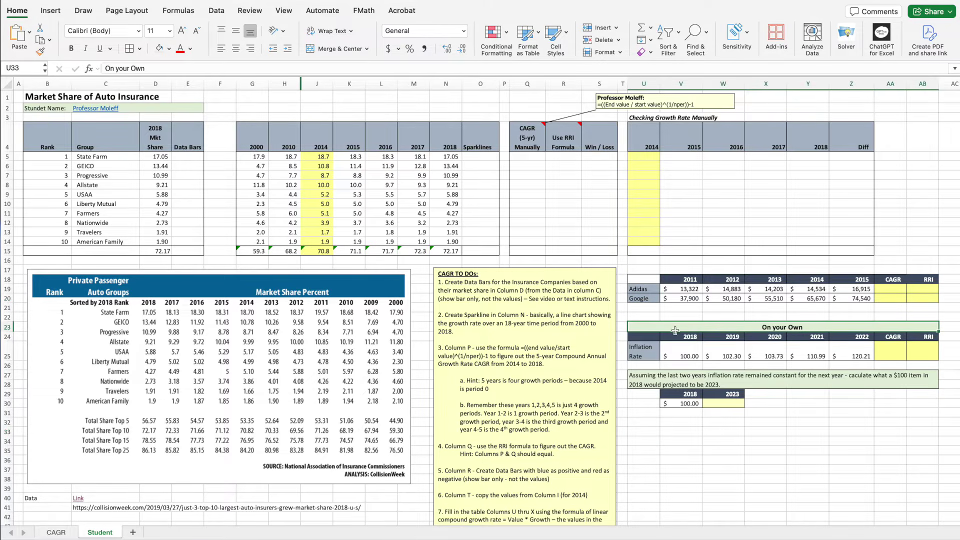
Step: Examine the On your Own inflation rate exercise and its 2023 price projection in U23:AB30
left_click_drag(802, 328, 785, 404)
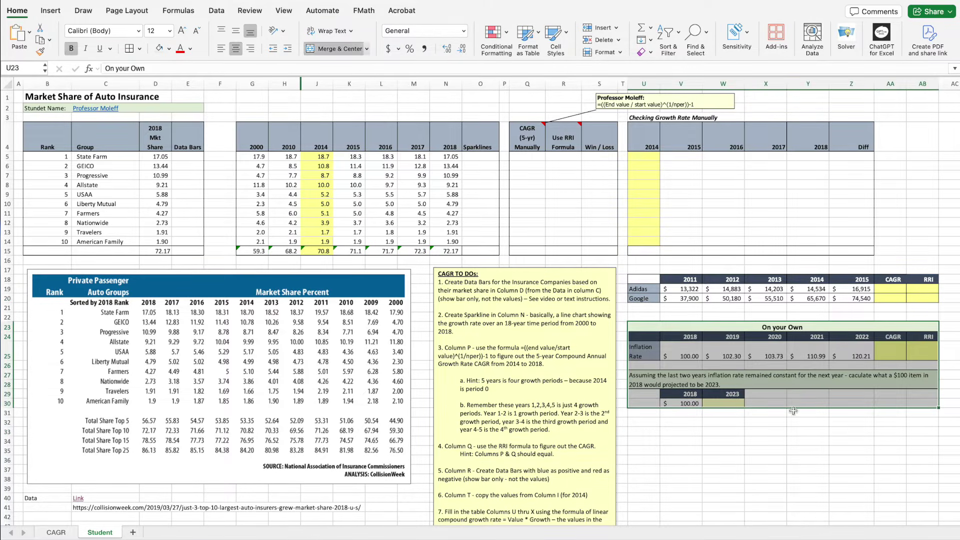
left_click(756, 449)
left_click_drag(641, 329, 758, 403)
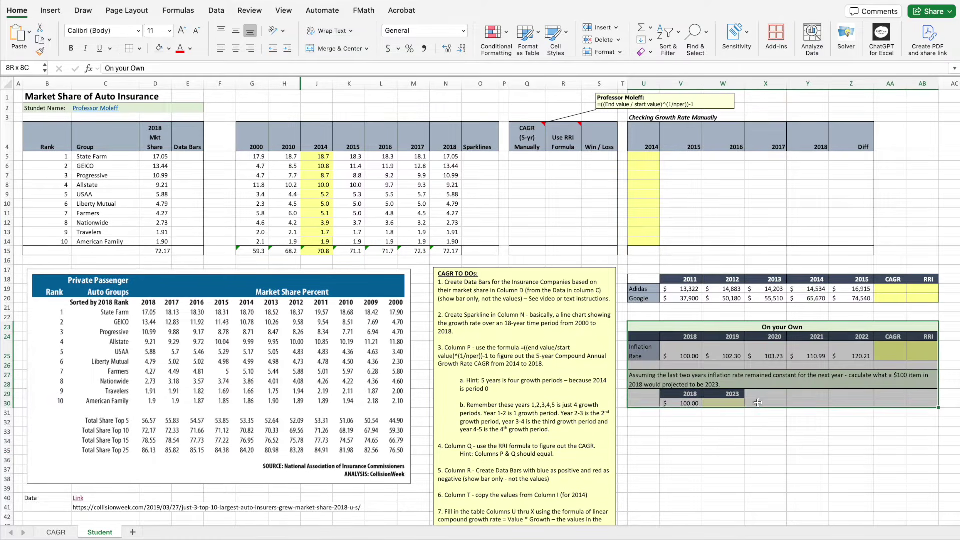
left_click(723, 441)
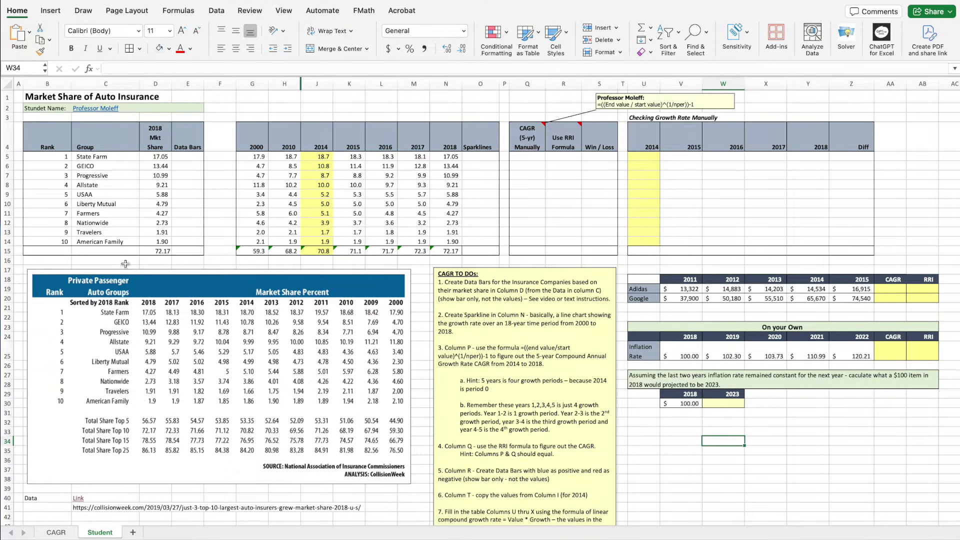
Step: Fill E5:E14 of the Data Bars column with references to the 2018 market shares, starting with =D5
left_click(195, 156)
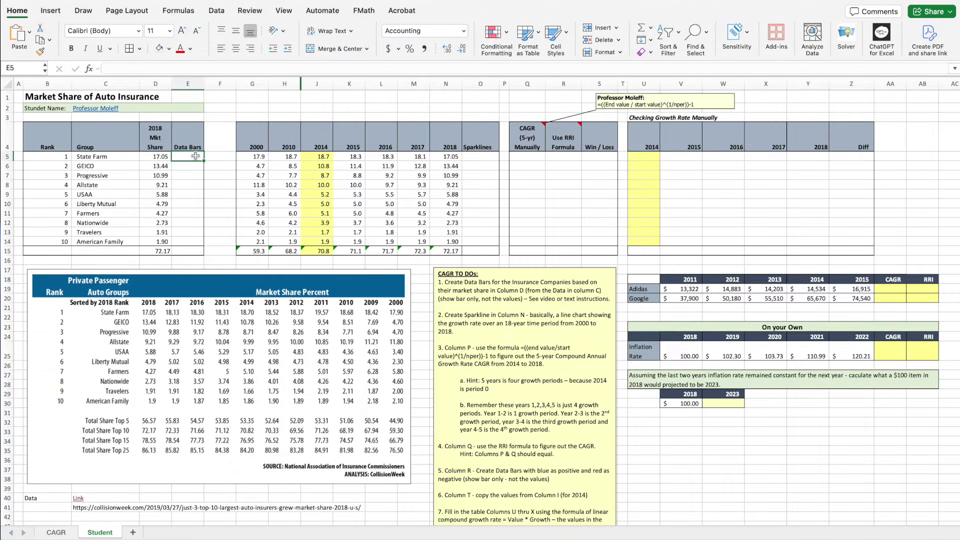
type("=")
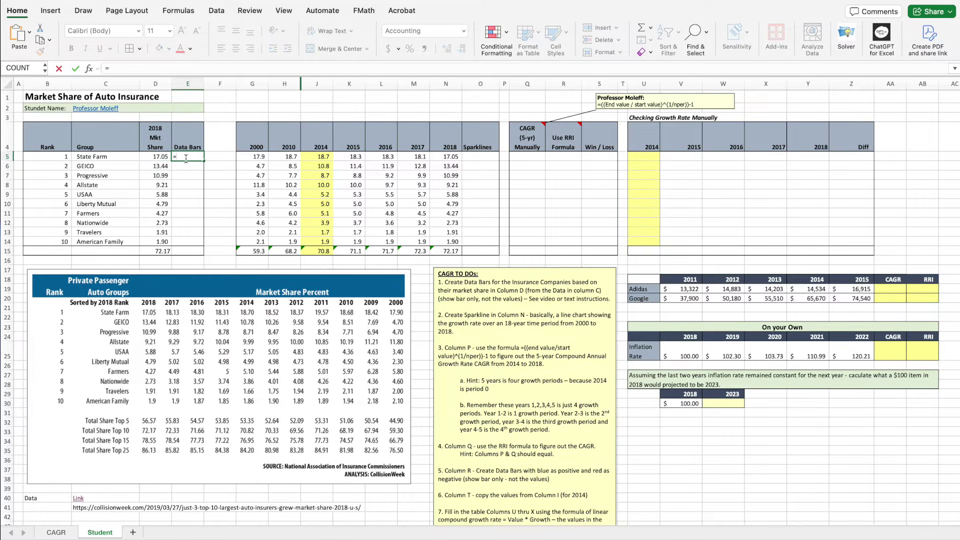
left_click(156, 155)
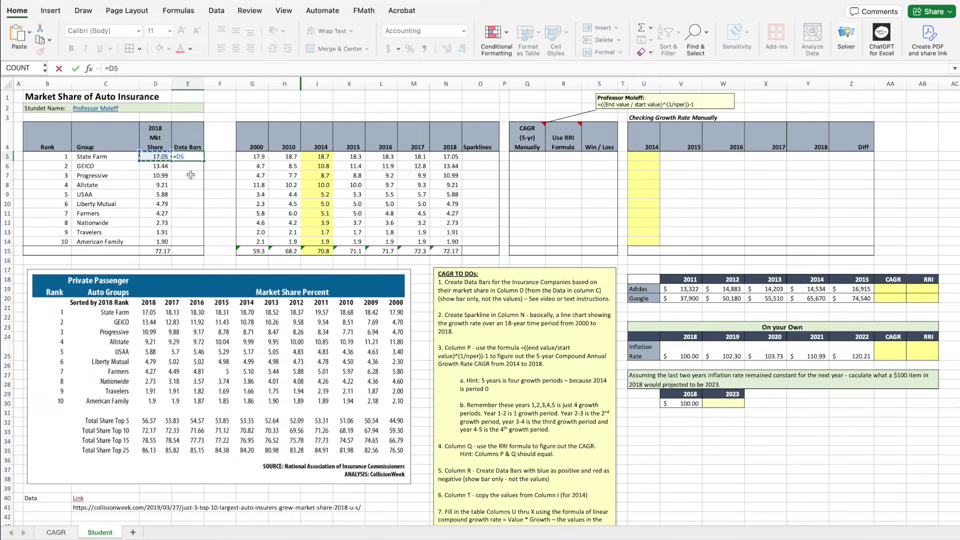
key("Return")
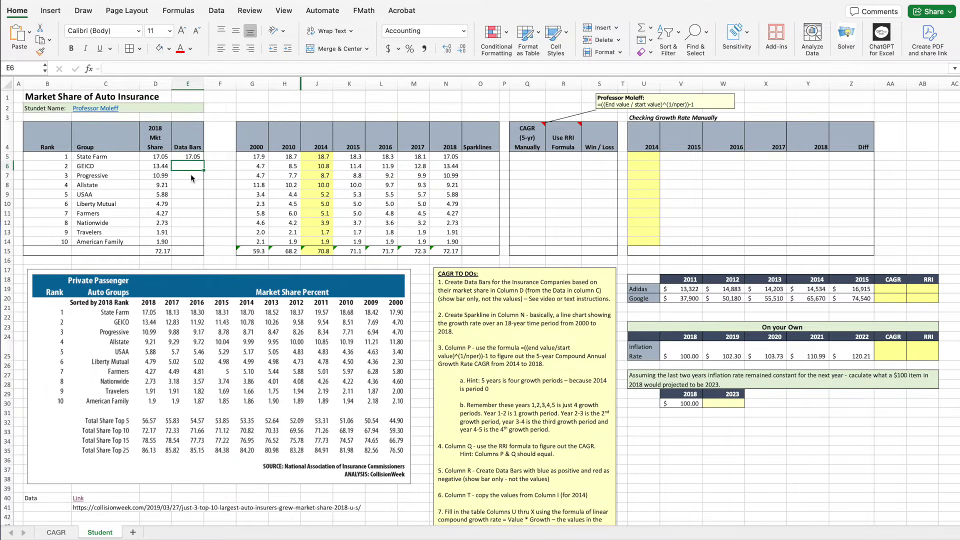
left_click(196, 157)
double_click(204, 162)
left_click(217, 186)
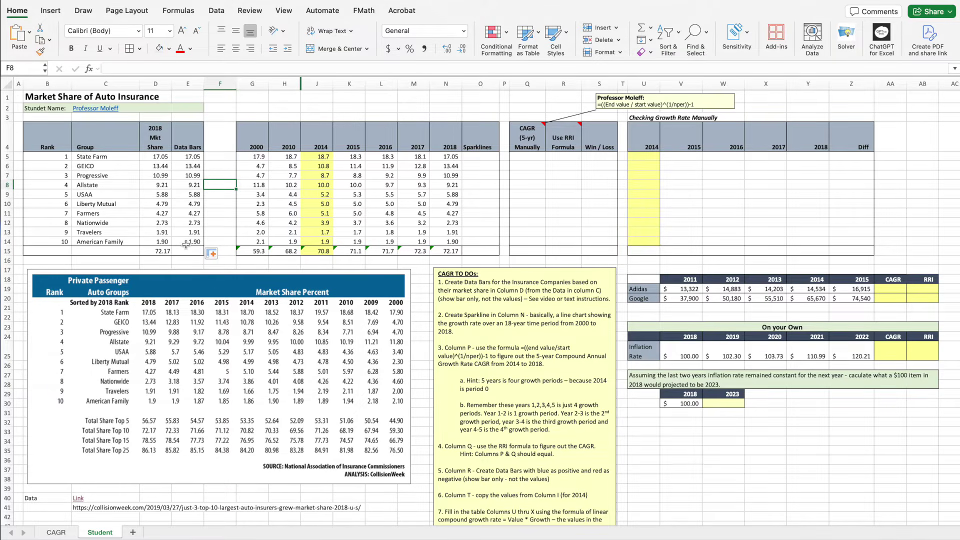
Step: Apply blue solid-fill data bars to the market share values in E5:E14
left_click_drag(186, 157, 200, 238)
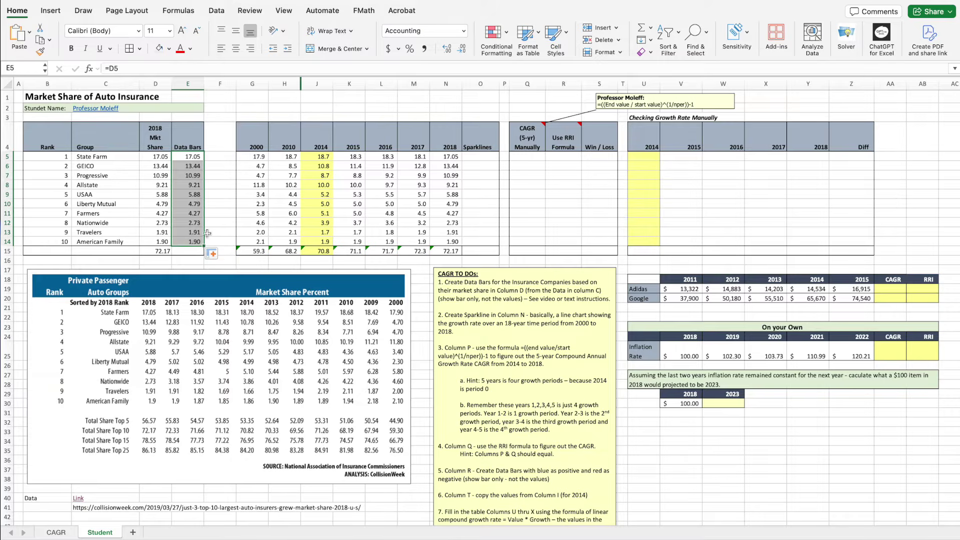
left_click(507, 34)
mouse_move(508, 83)
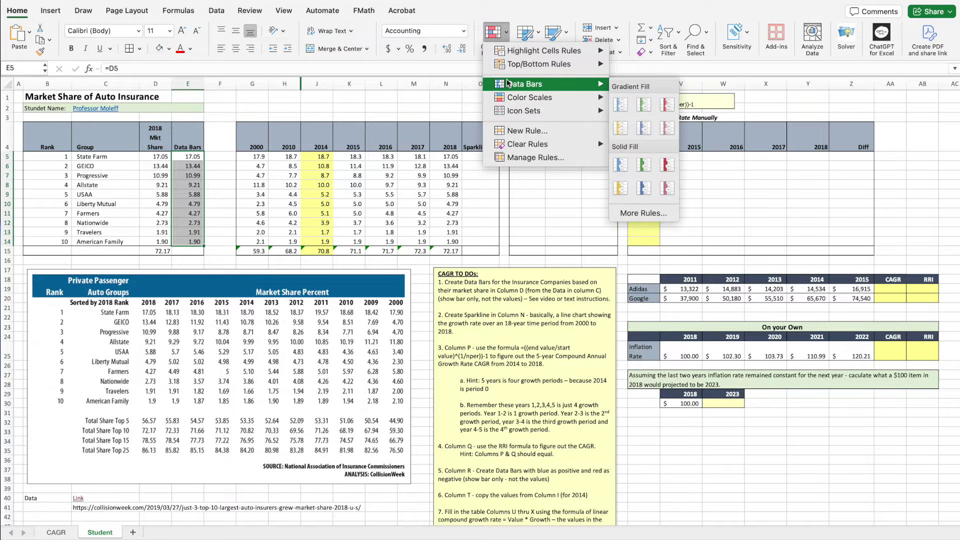
left_click(644, 192)
left_click(214, 188)
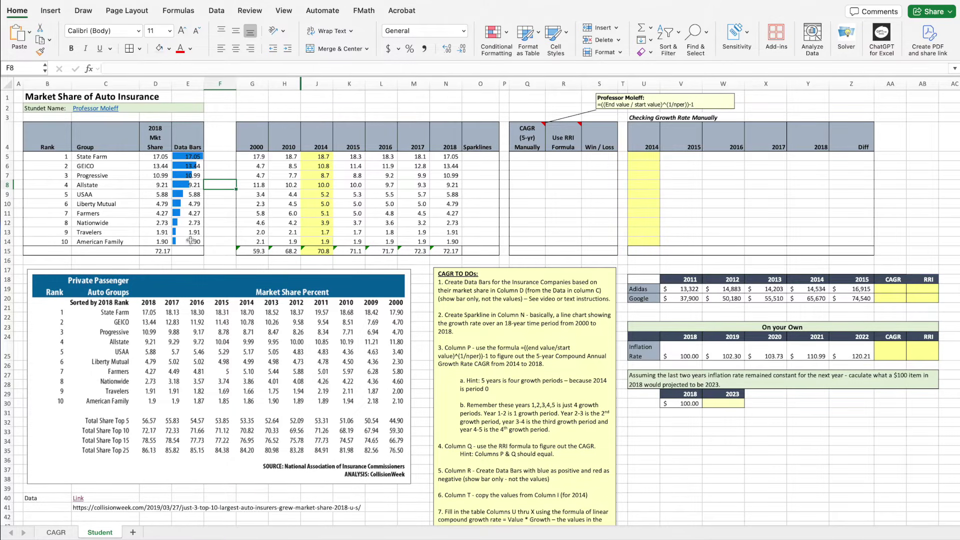
Step: Add a data bar rule to E5:E14 that shows the bars only, with solid fill, blue for positive and red for negative values
left_click_drag(151, 157, 150, 243)
left_click_drag(189, 157, 190, 242)
left_click(225, 214)
left_click_drag(192, 156, 191, 242)
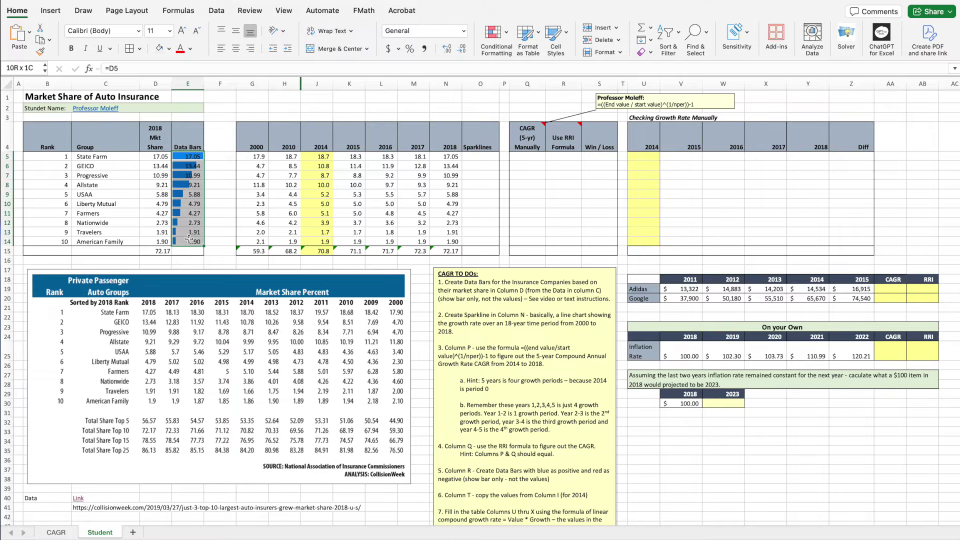
left_click(497, 40)
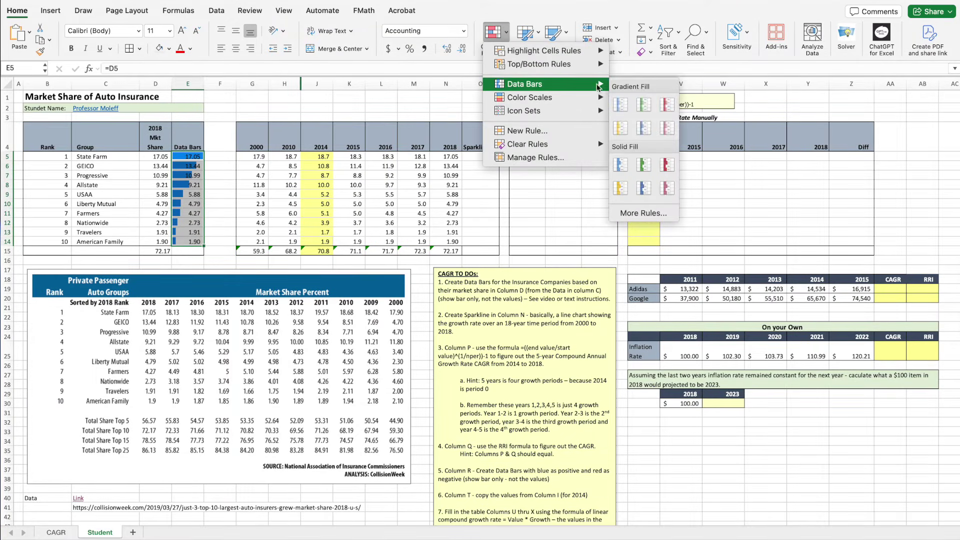
left_click(636, 214)
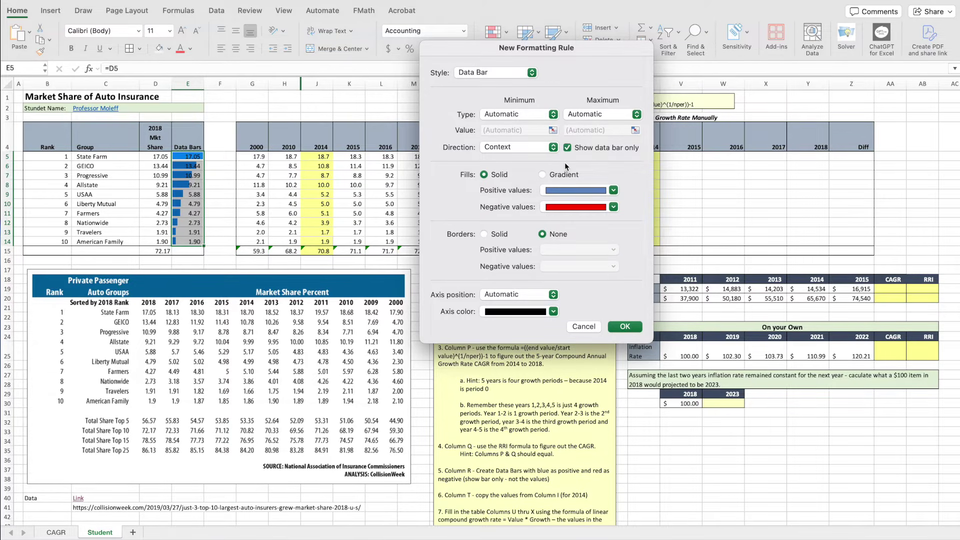
left_click(625, 326)
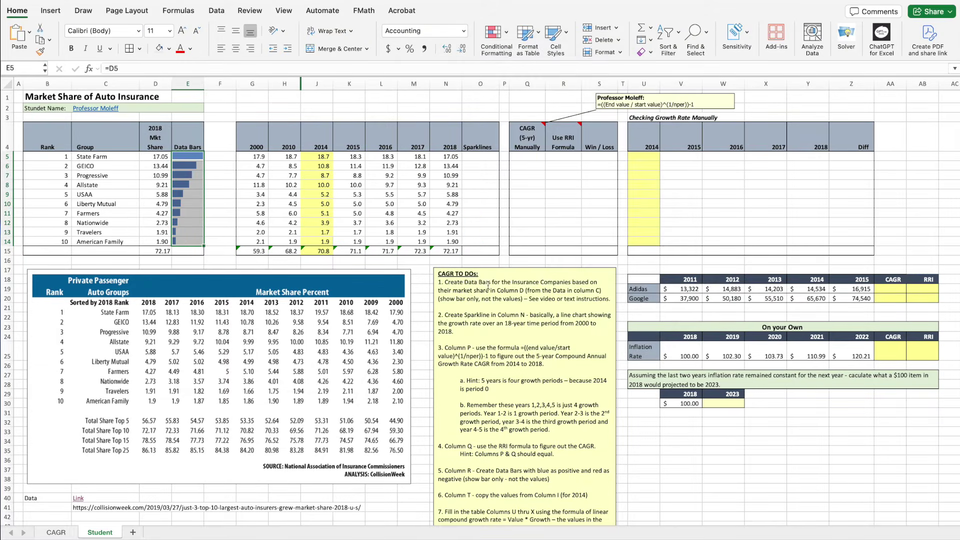
left_click(225, 221)
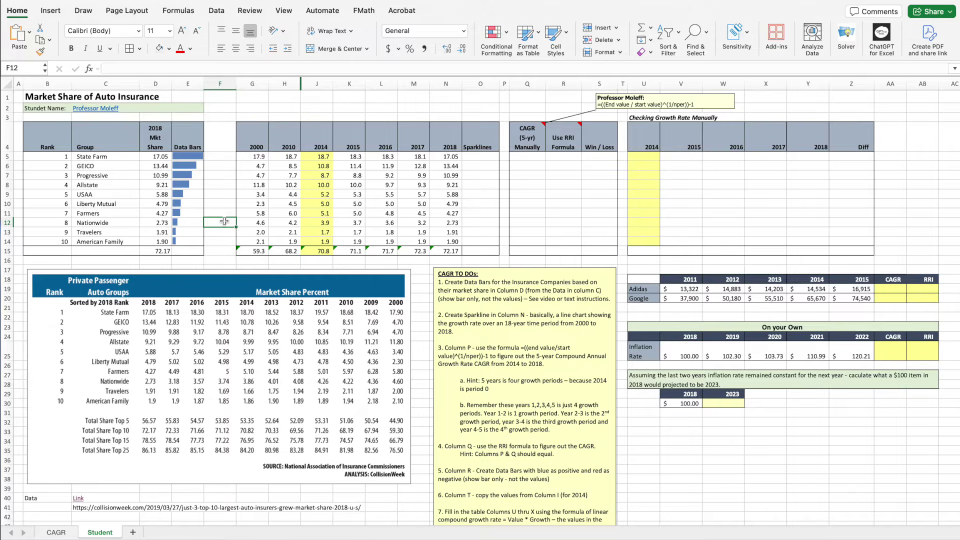
Step: Compare the data bars in column E with the 2018 market shares in column D and the total in D15
left_click(156, 251)
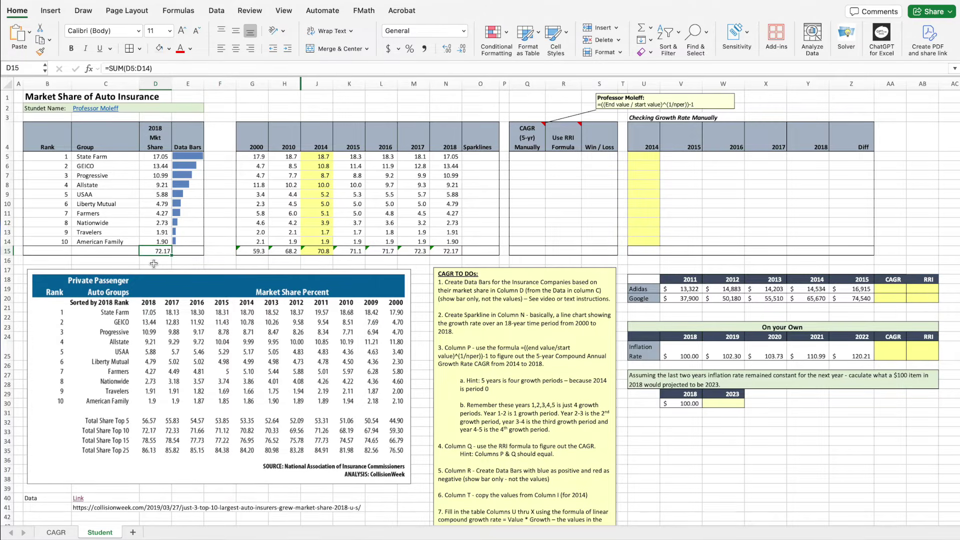
left_click(189, 156)
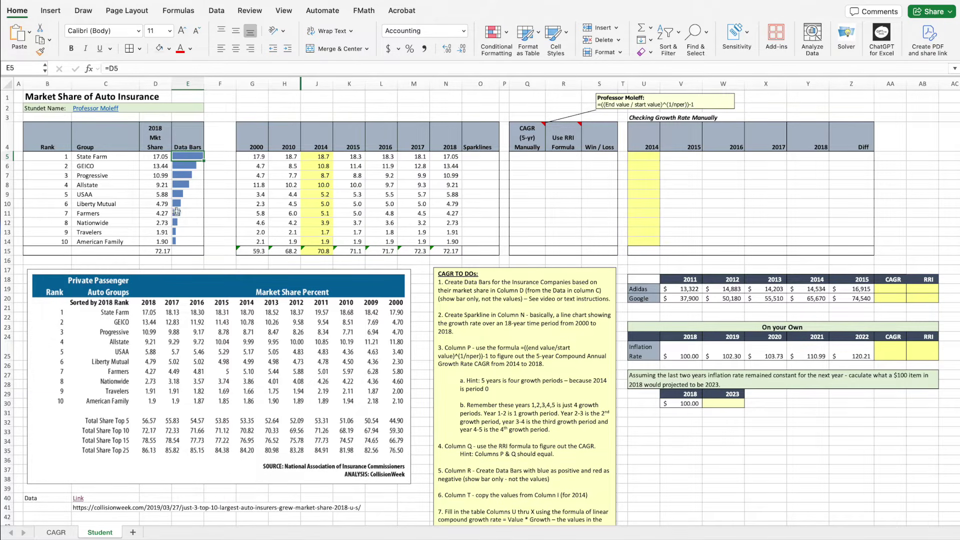
left_click(151, 178)
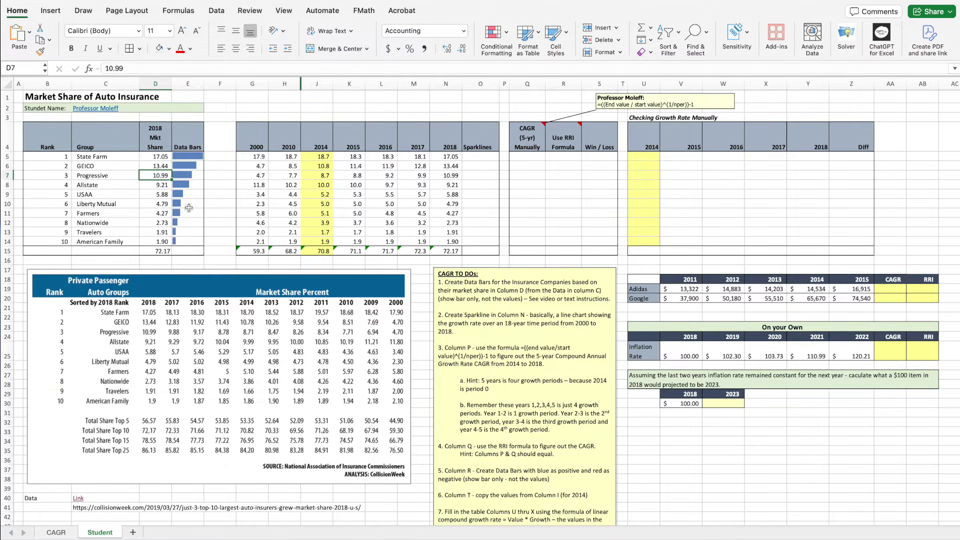
left_click(187, 165)
left_click(184, 176)
left_click(179, 195)
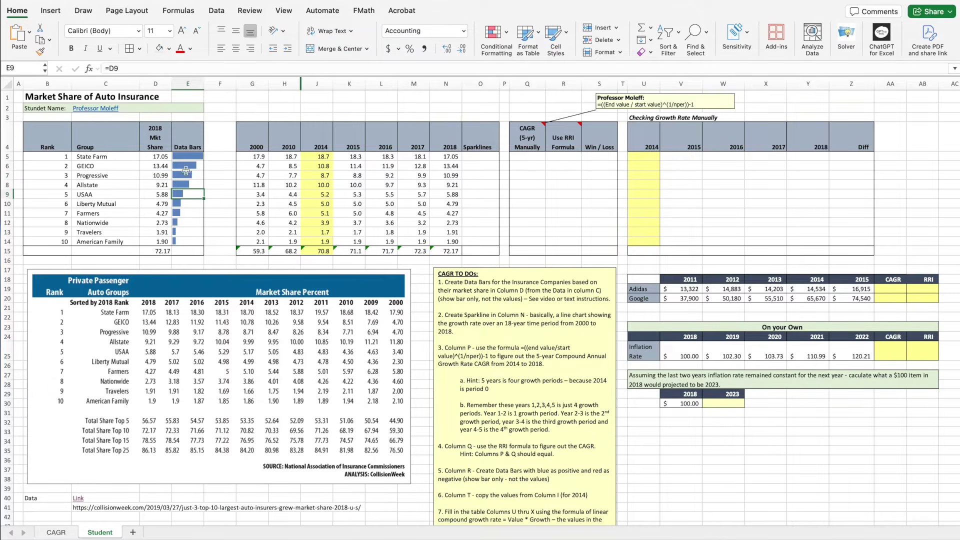
left_click(192, 157)
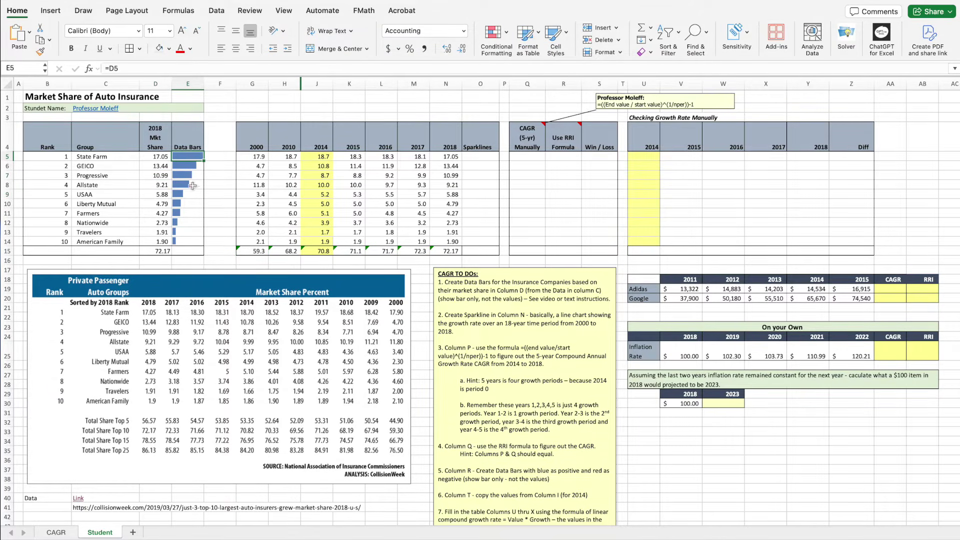
left_click(161, 158)
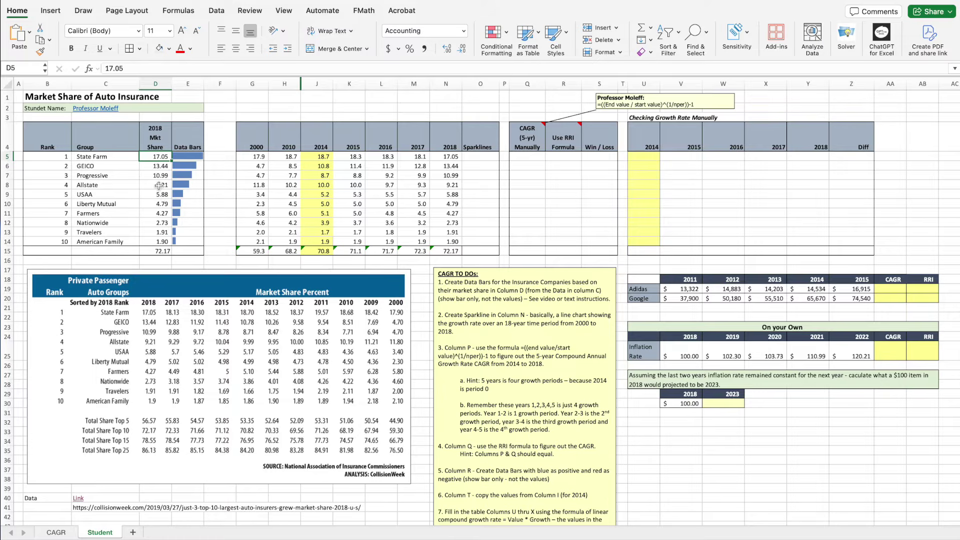
Step: Try 21.02 as Progressive's 2018 market share in D7 to see its effect on the data bars, and undo the change
left_click(159, 175)
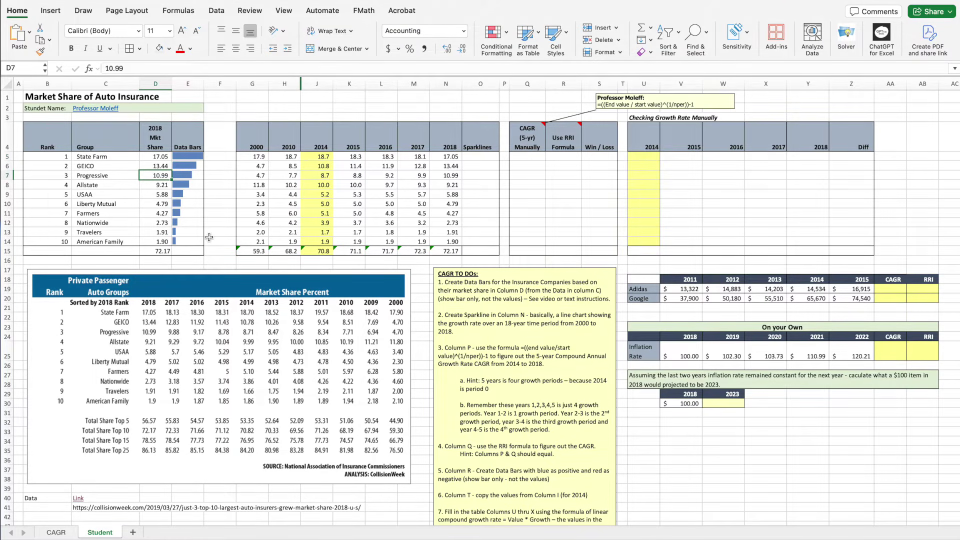
type("21.02")
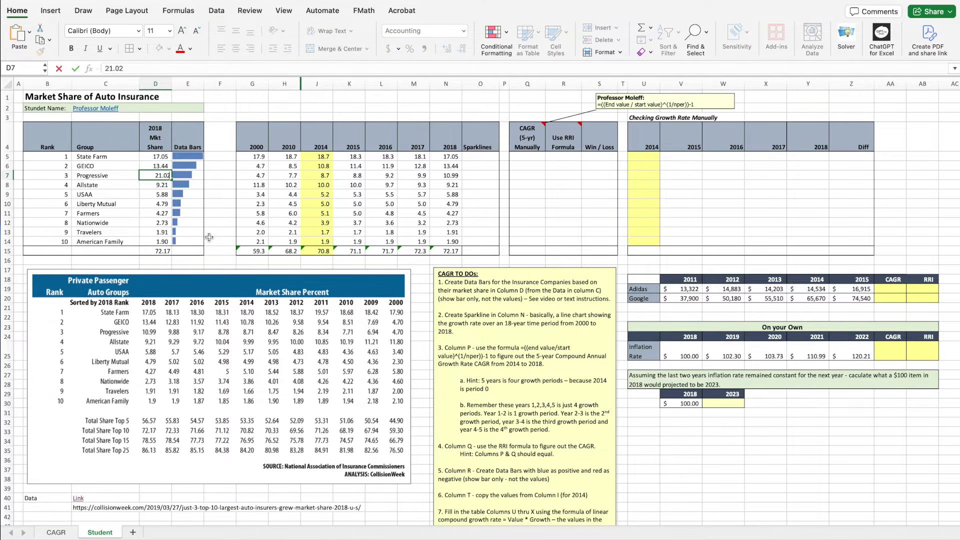
left_click(141, 215)
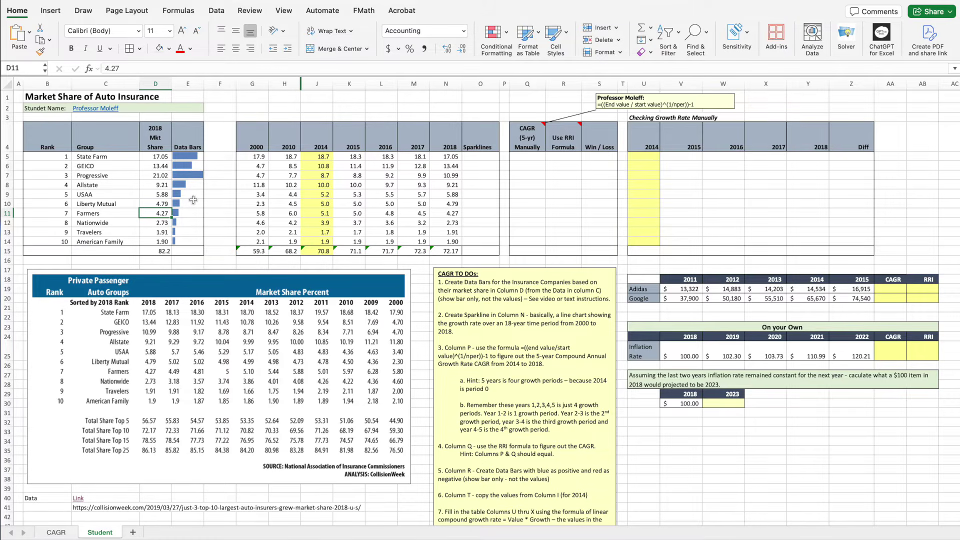
left_click(189, 163)
left_click(182, 184)
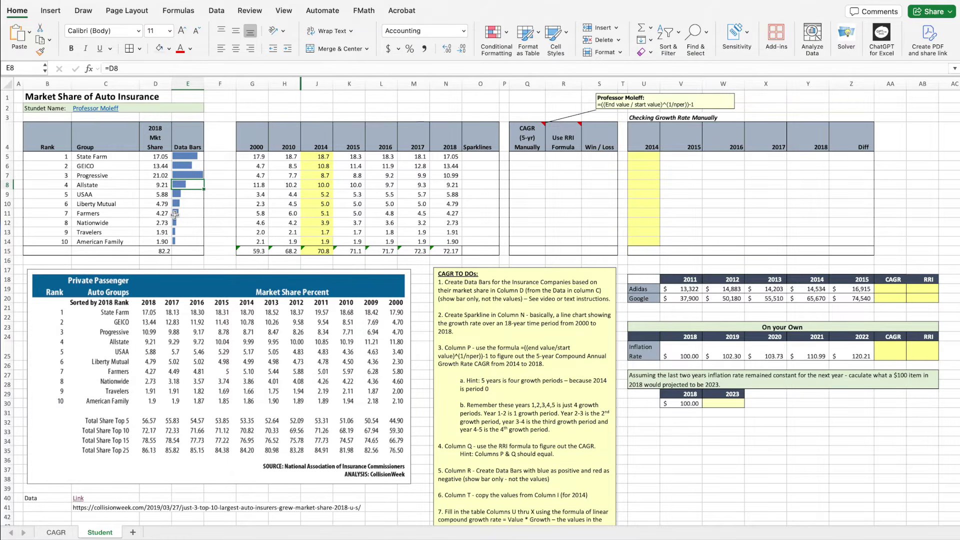
key("super+z")
left_click(218, 203)
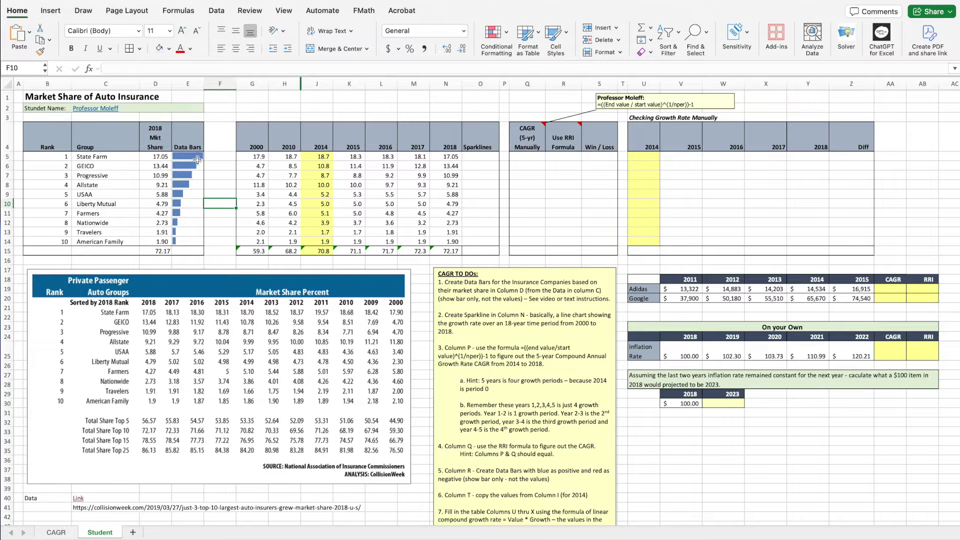
Step: Review the Sparklines column and compare the insurers' market shares in the 2000 and 2018 columns
left_click(220, 194)
left_click(220, 156)
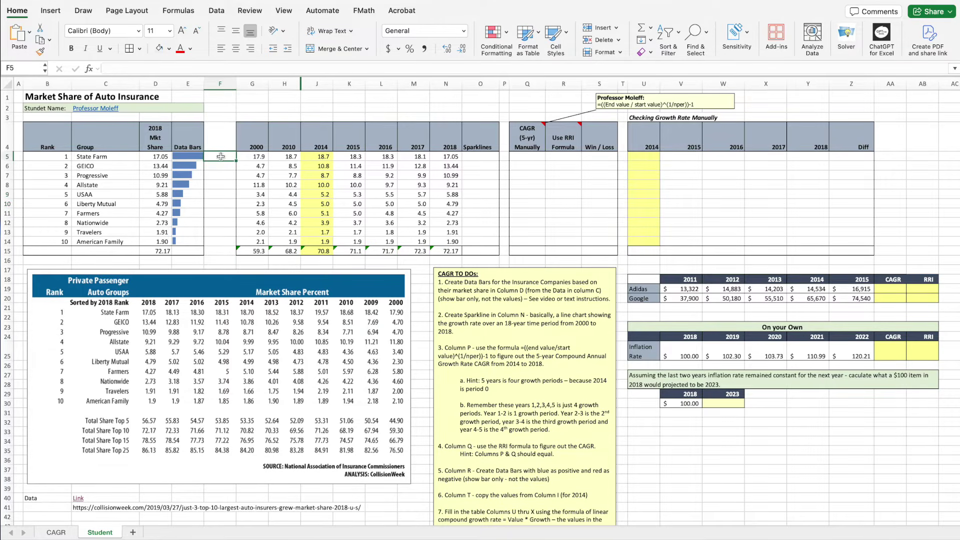
left_click(480, 146)
left_click(475, 171)
left_click(476, 157)
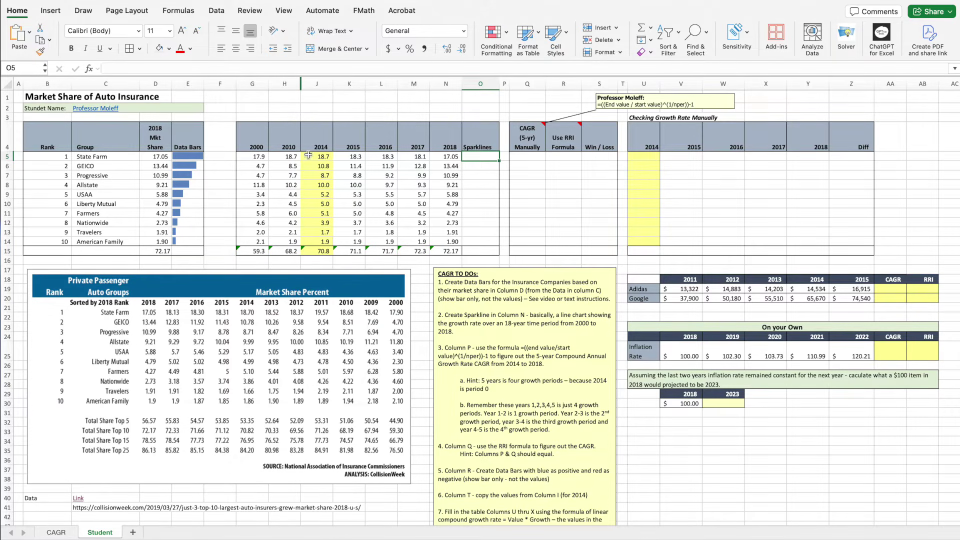
left_click(245, 158)
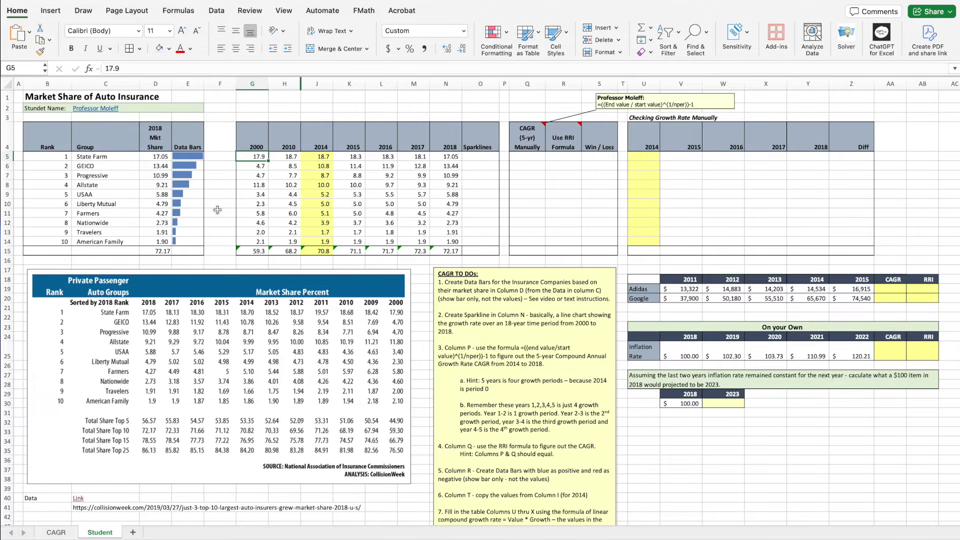
left_click_drag(252, 158, 253, 241)
left_click(225, 226)
left_click_drag(452, 158, 450, 238)
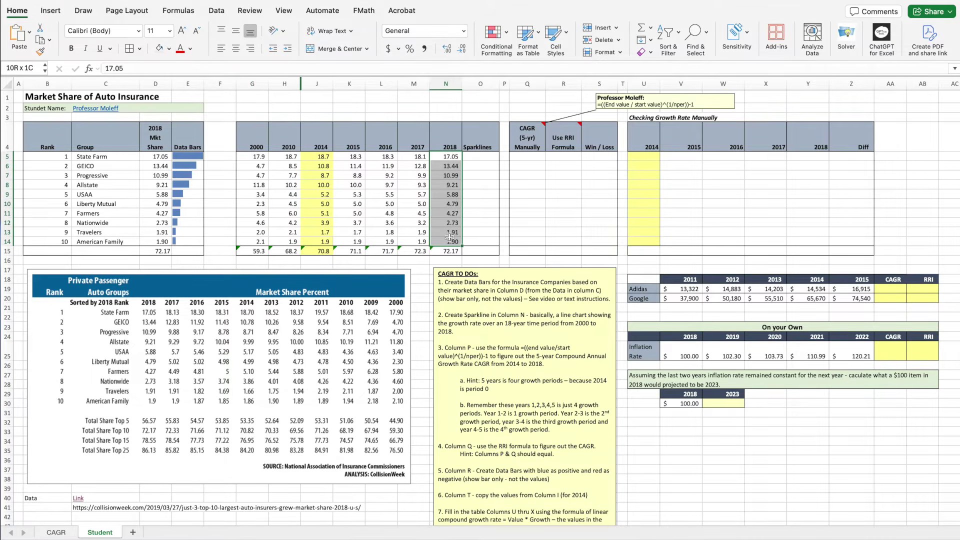
left_click(229, 215)
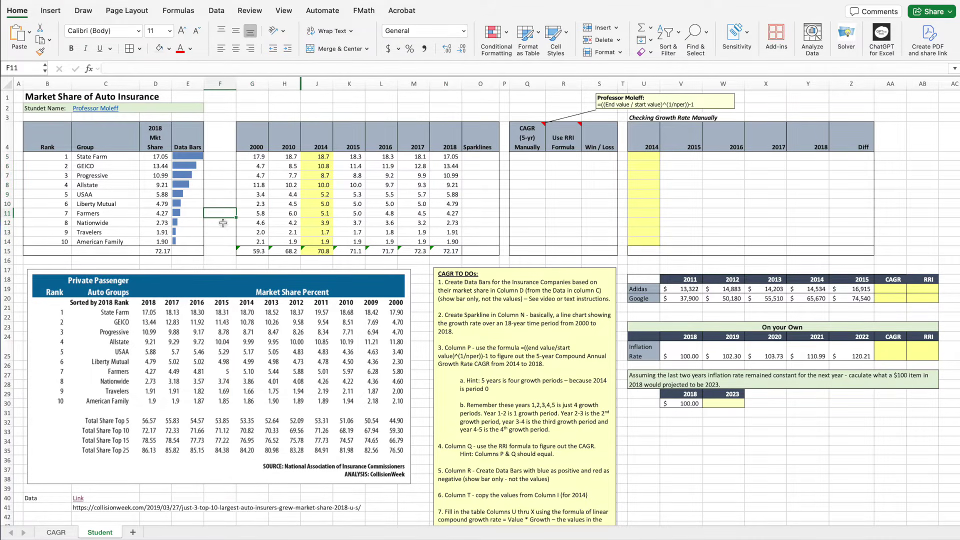
Step: Examine GEICO's market share trend from 2000 to 2018 in G6:N6 and Progressive's starting share in G7
left_click(256, 166)
left_click(258, 176)
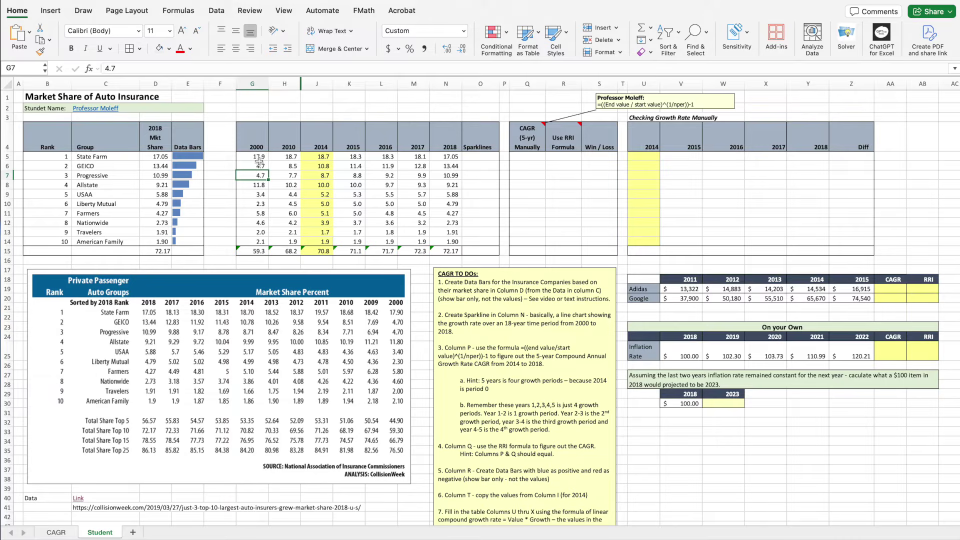
left_click_drag(255, 165, 443, 166)
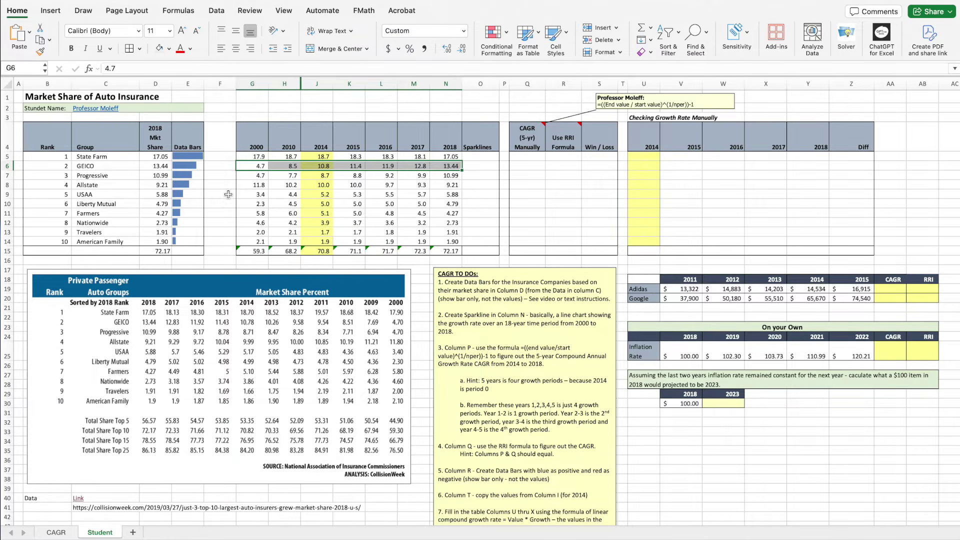
left_click(257, 174)
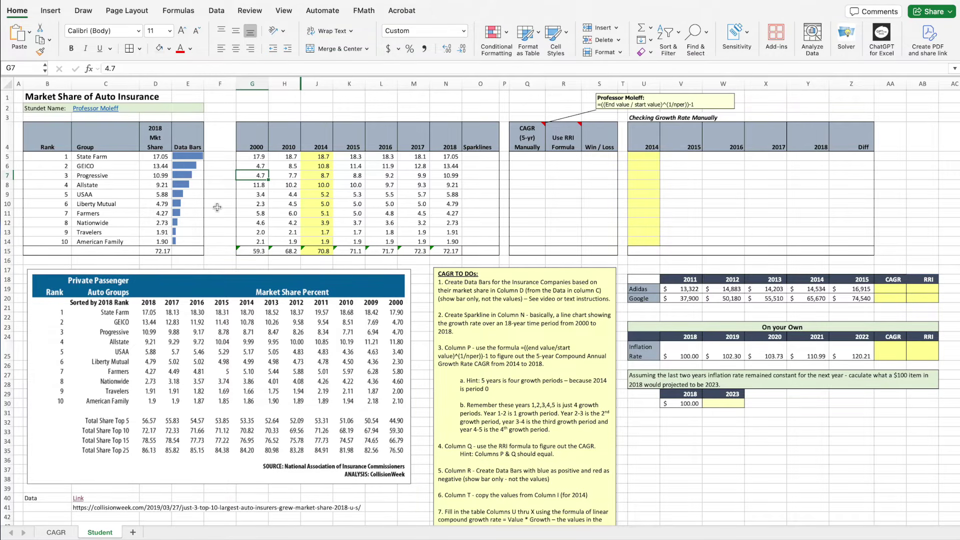
Step: Insert a line sparkline in O5 for State Farm using the data range G5:N5
left_click(481, 157)
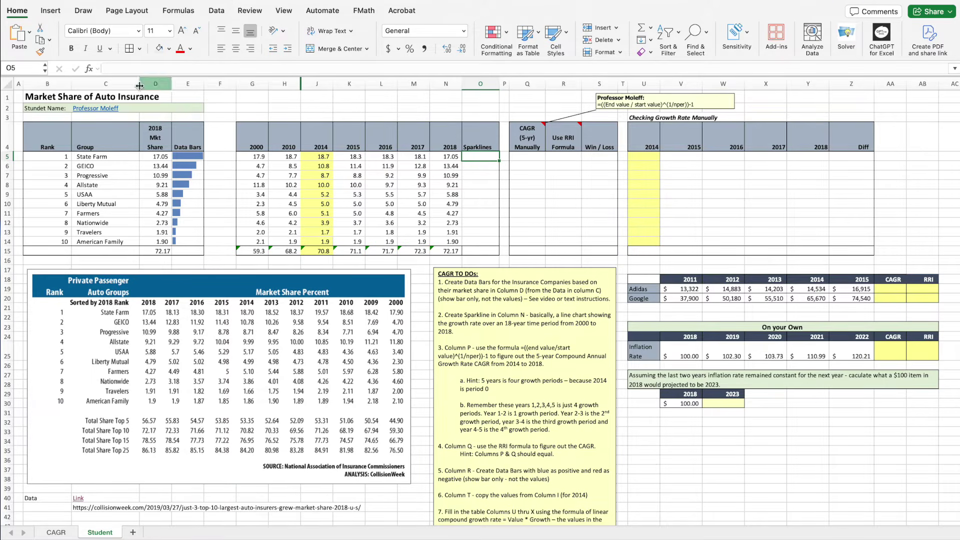
left_click(48, 15)
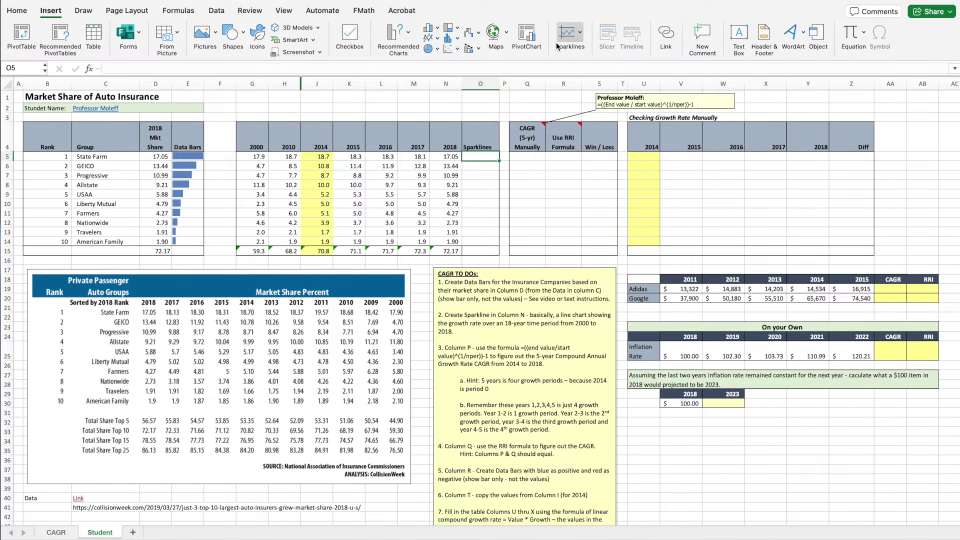
left_click(582, 33)
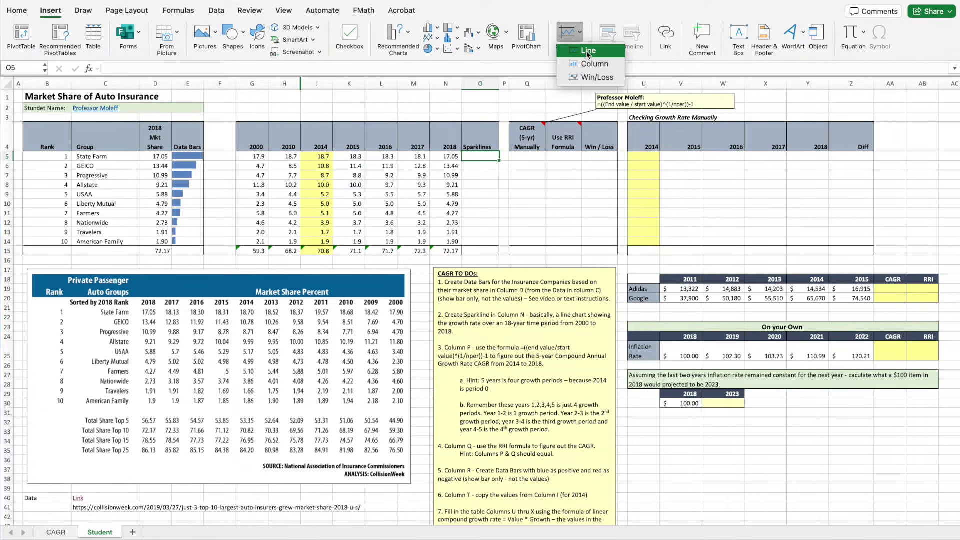
left_click(588, 52)
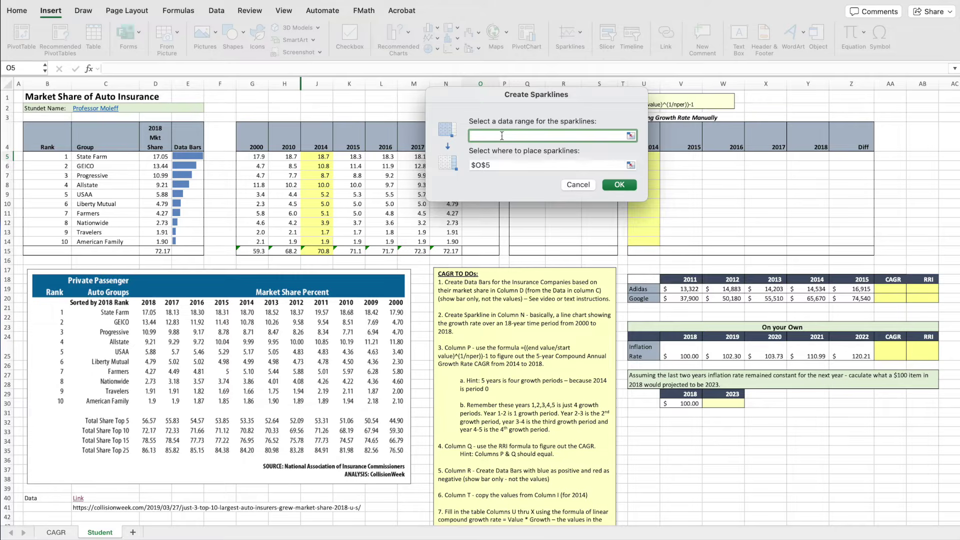
left_click_drag(493, 99, 586, 96)
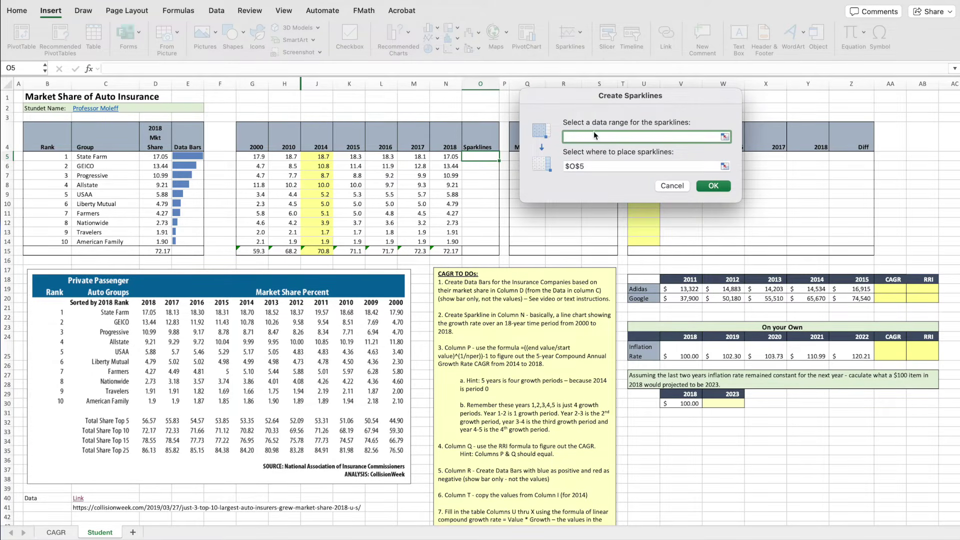
left_click_drag(248, 157, 446, 157)
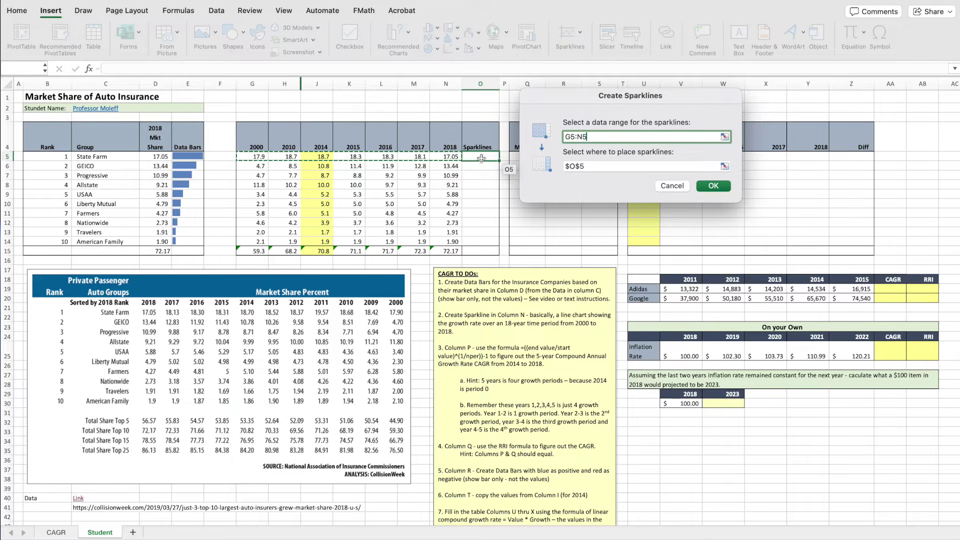
left_click(714, 186)
left_click(481, 200)
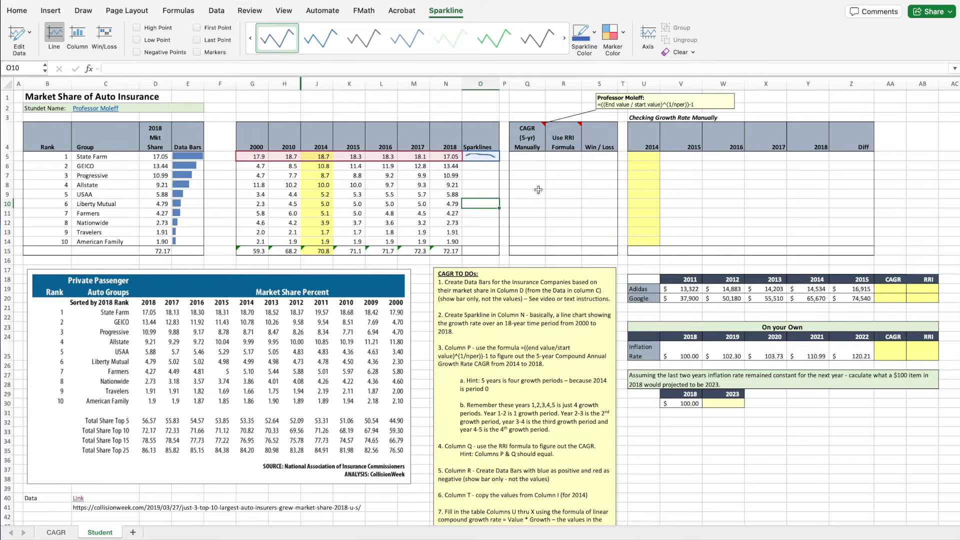
Step: Fill the State Farm sparkline from O5 down through O14 for the remaining insurers
left_click(539, 189)
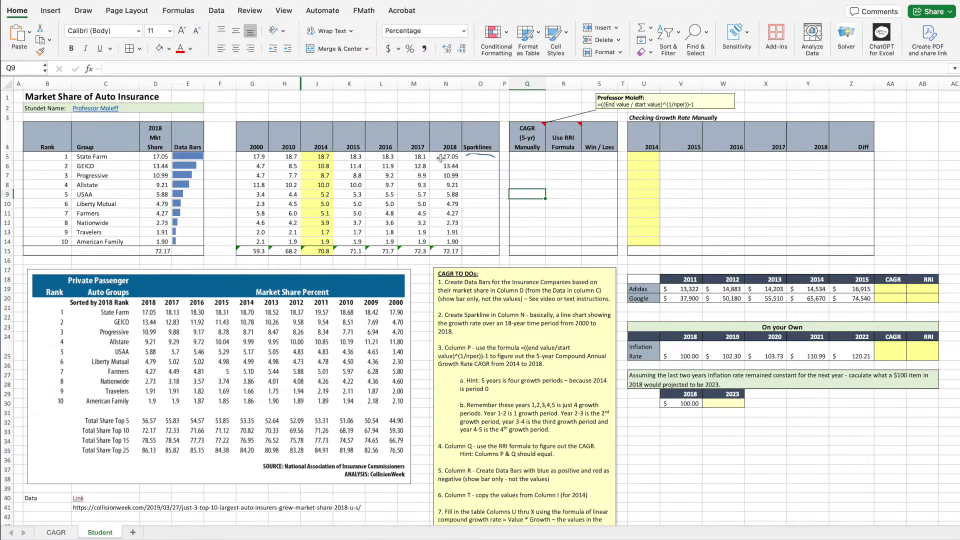
left_click(478, 159)
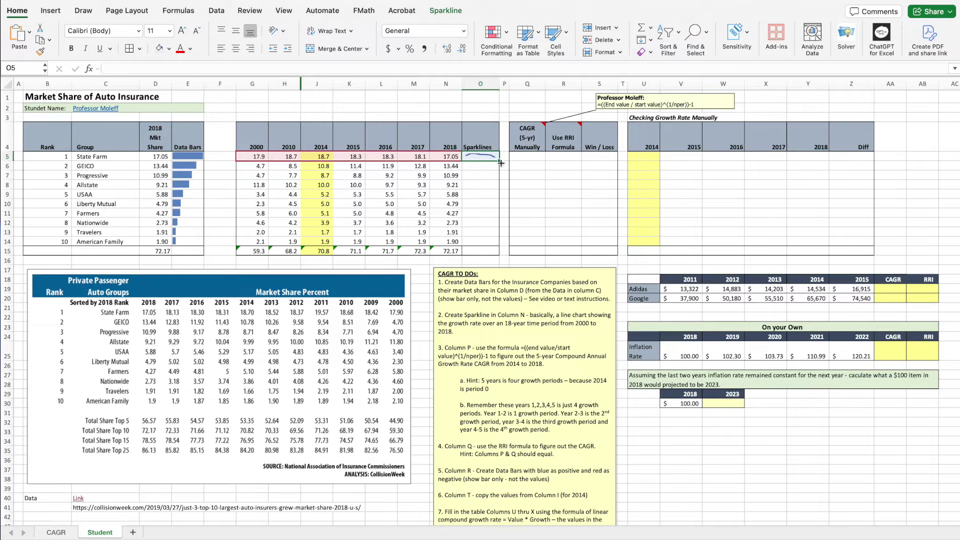
left_click_drag(500, 161, 506, 239)
Step: Examine the insurers' sparklines one by one down column O, from GEICO onwards, and return to Farmers in O11
left_click(484, 169)
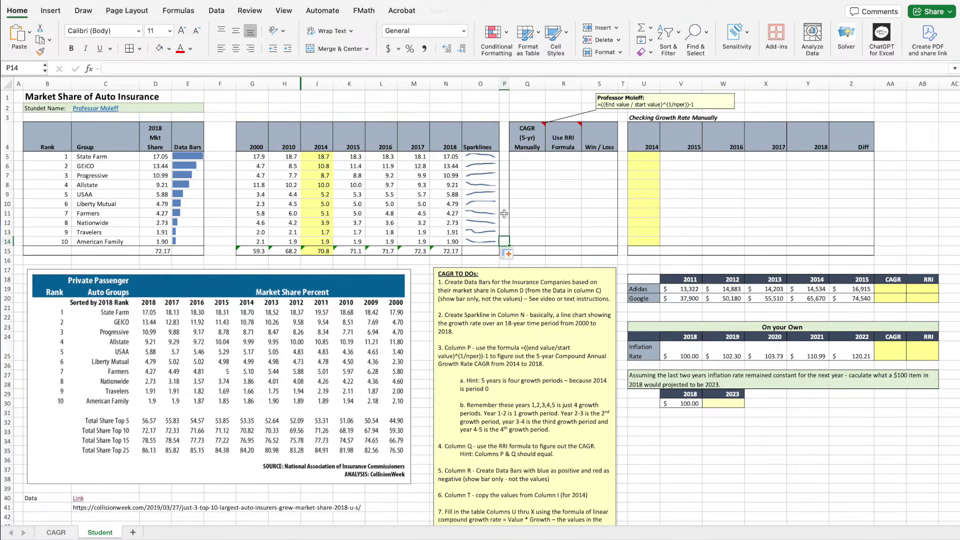
left_click(484, 176)
left_click(482, 185)
left_click(481, 194)
key("Down")
key("Down")
key("Down")
key("Down")
key("Down")
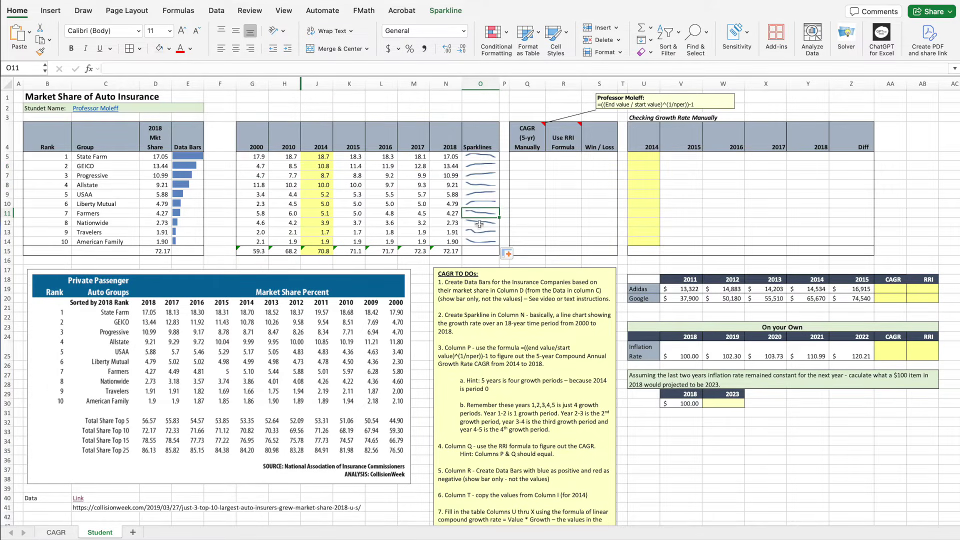
left_click(504, 222)
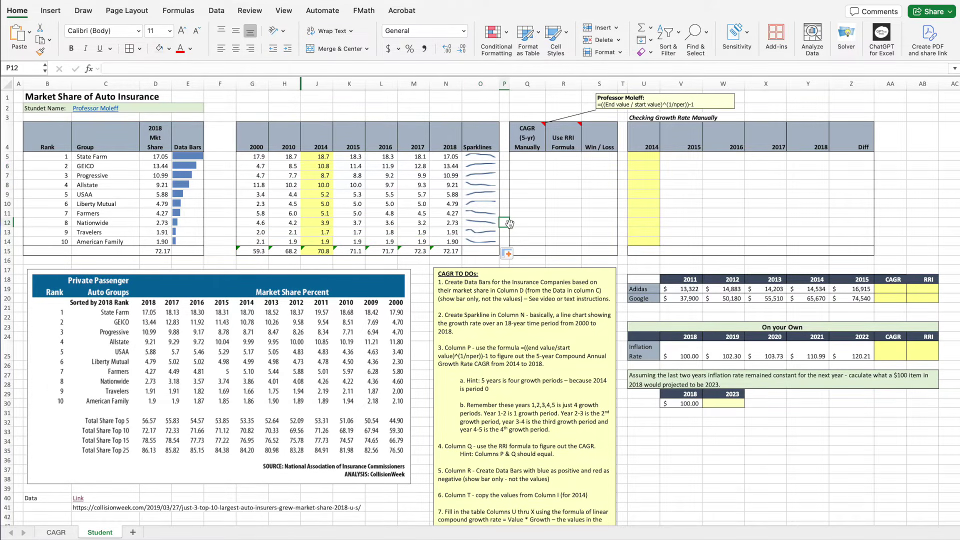
left_click(477, 212)
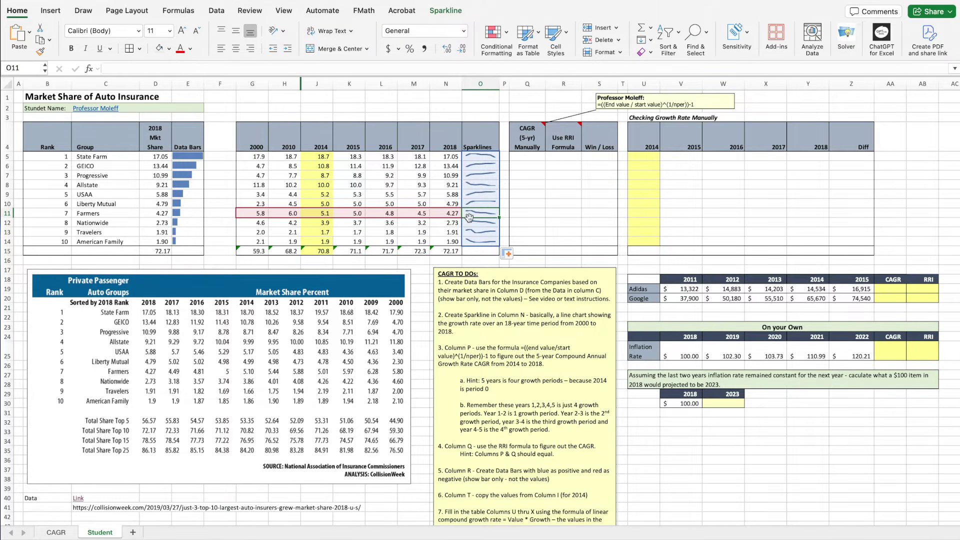
Step: Change the line colour of the sparkline group in O5:O14 to the standard red
left_click(479, 223)
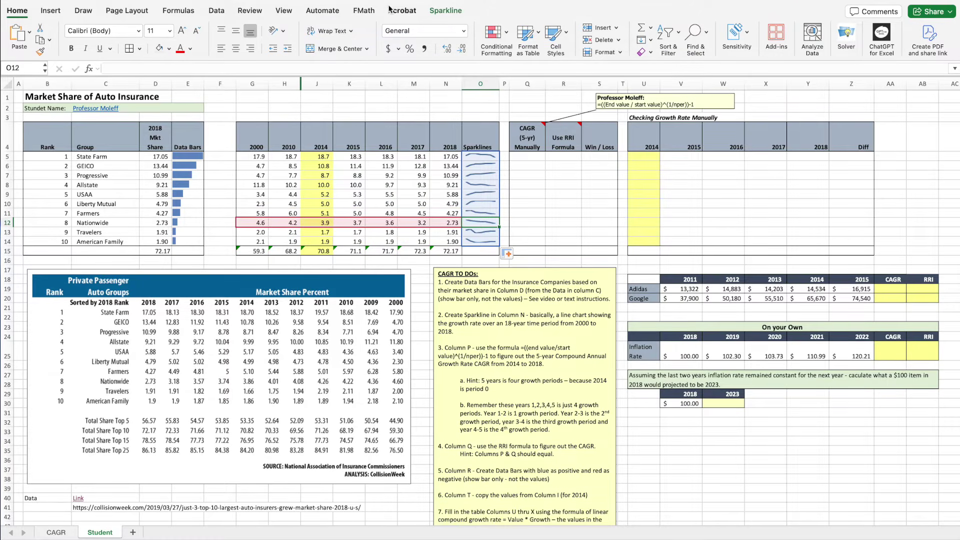
left_click(446, 11)
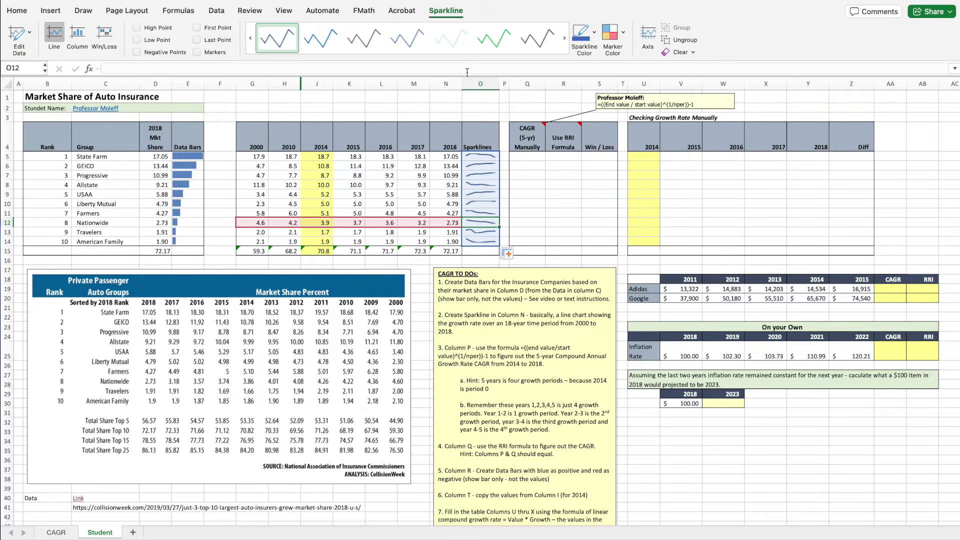
left_click(594, 34)
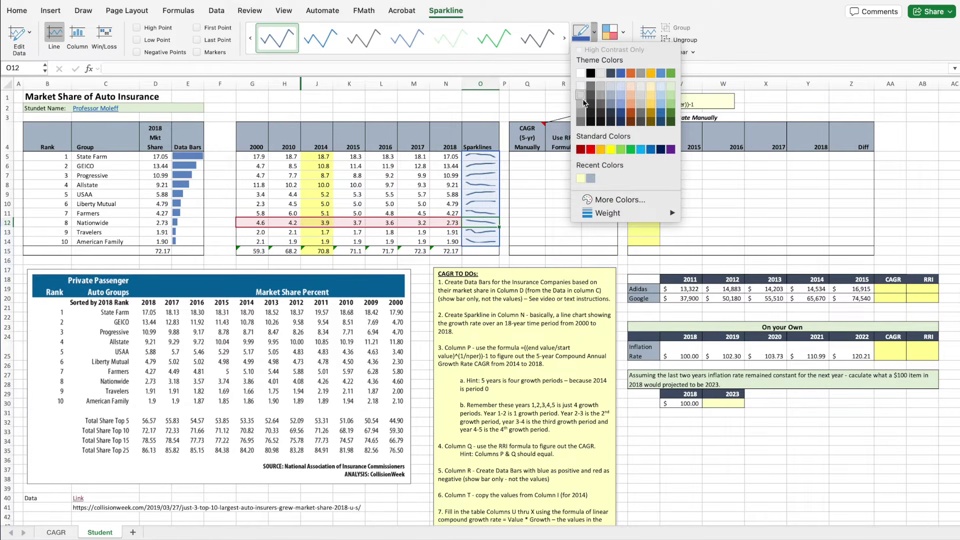
left_click(590, 149)
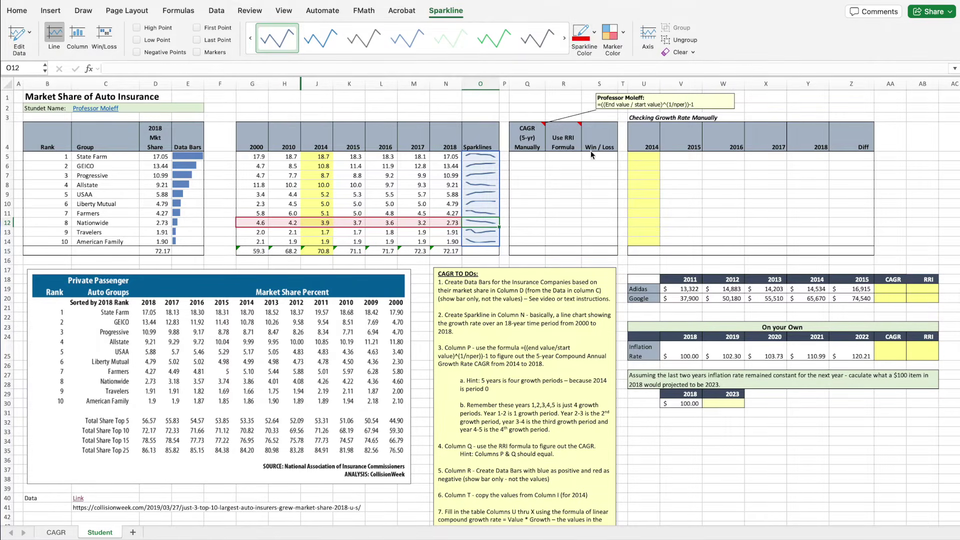
left_click(216, 187)
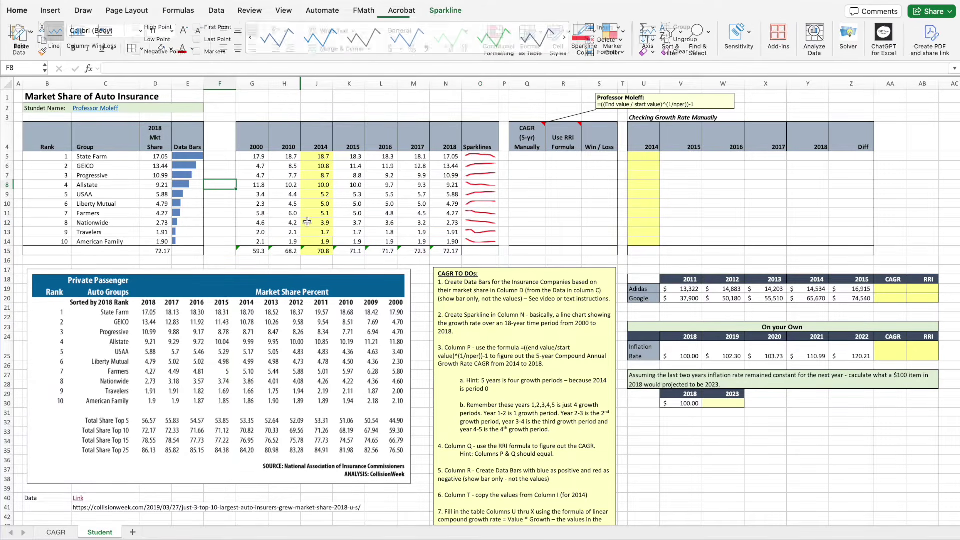
Step: Look through the editing, ungrouping and clearing options for the Farmers sparkline in O11 without applying any
left_click(477, 213)
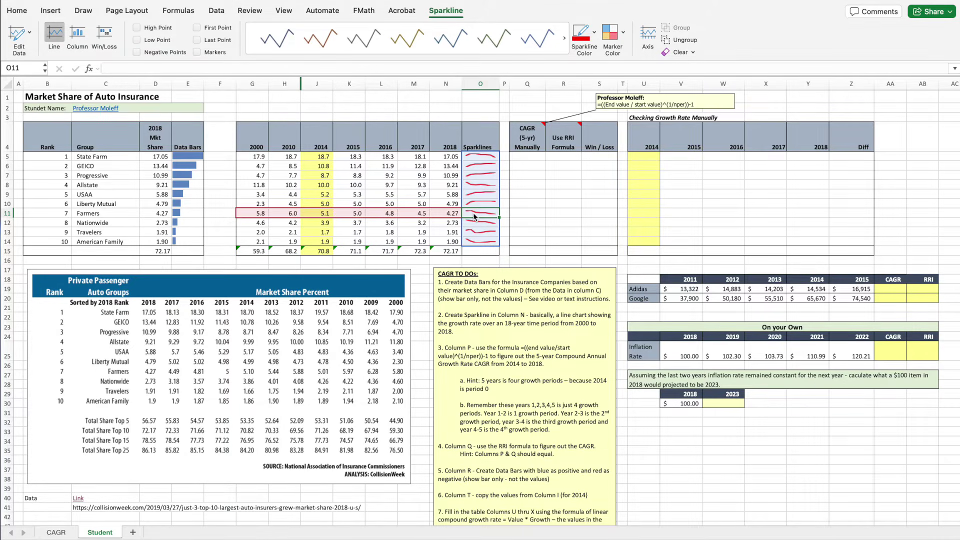
right_click(473, 212)
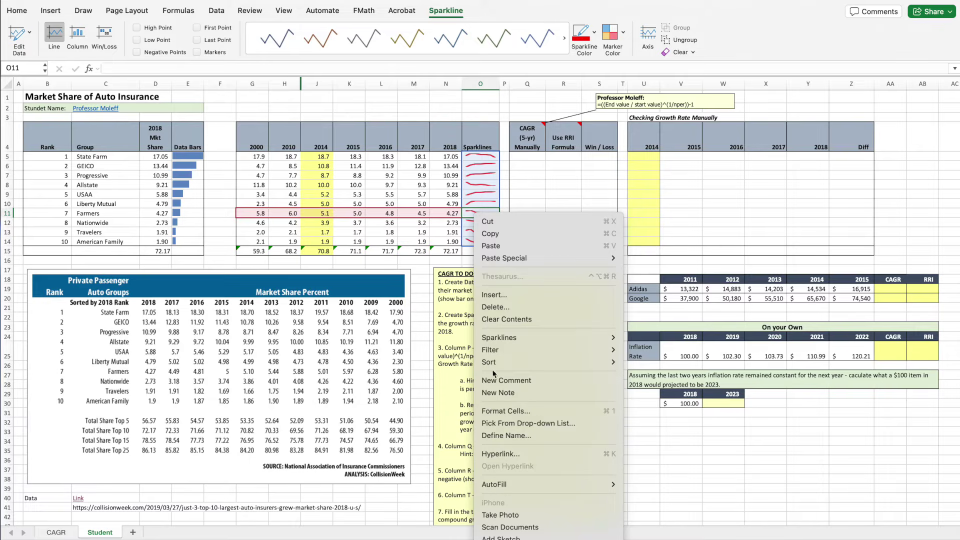
mouse_move(502, 342)
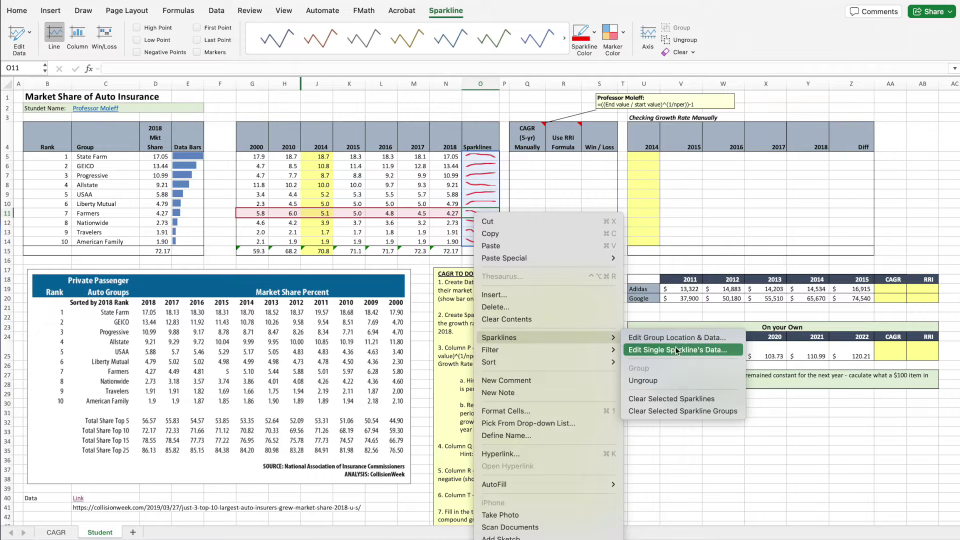
left_click(671, 458)
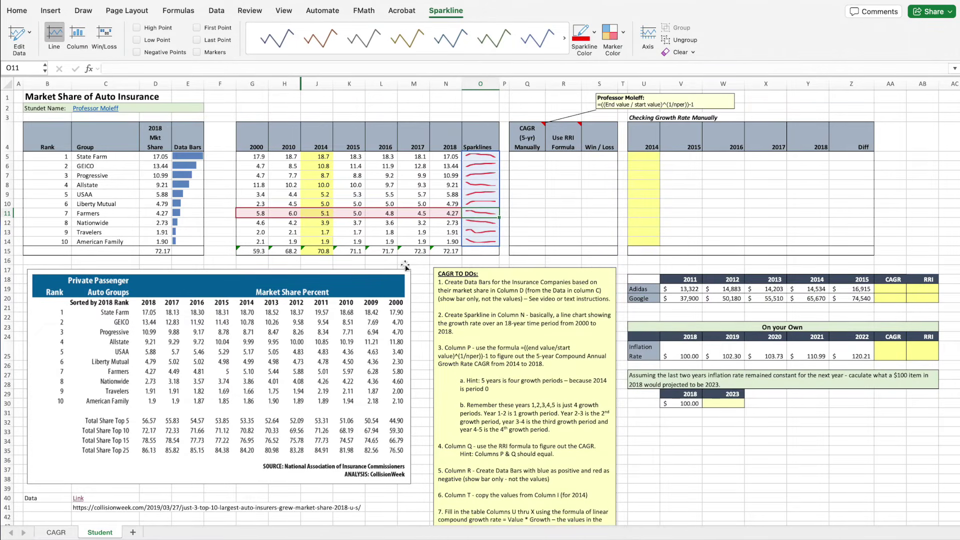
left_click(224, 221)
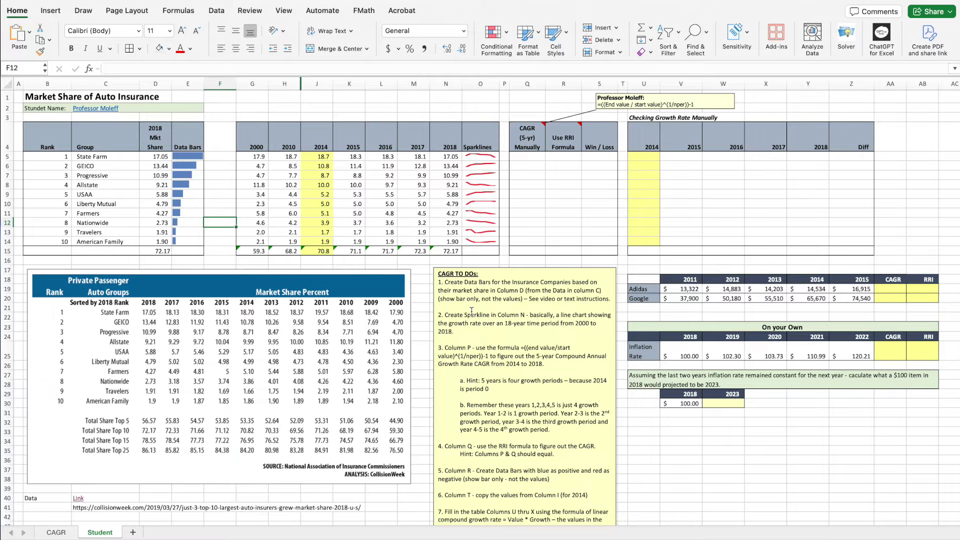
Step: Review the 2014 to 2018 year headers and the empty CAGR, RRI and Win / Loss columns
left_click_drag(313, 148, 441, 149)
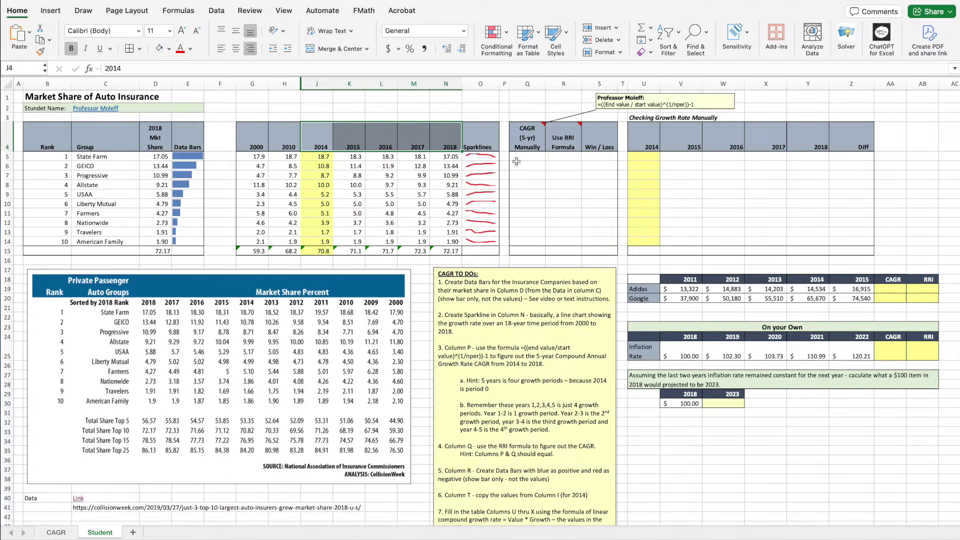
left_click(503, 108)
left_click(526, 156)
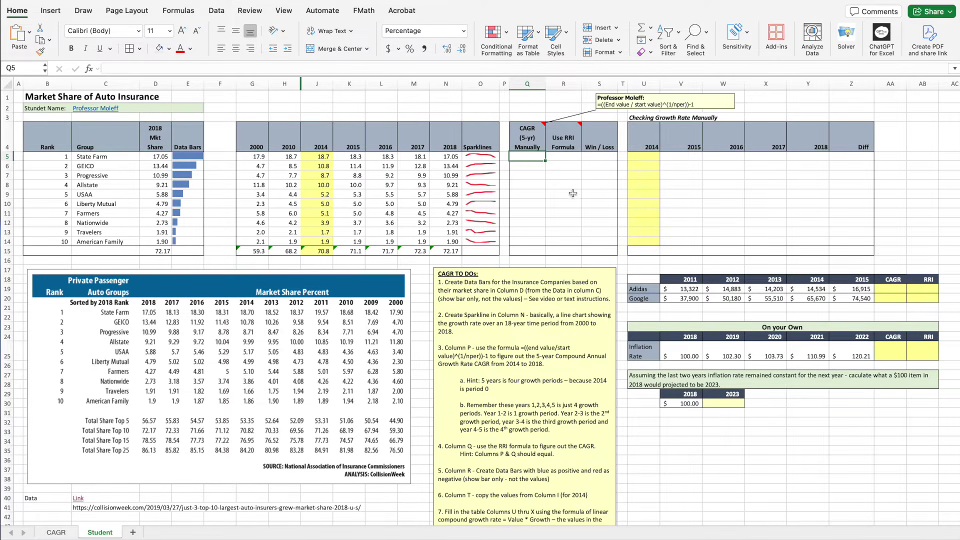
left_click(559, 158)
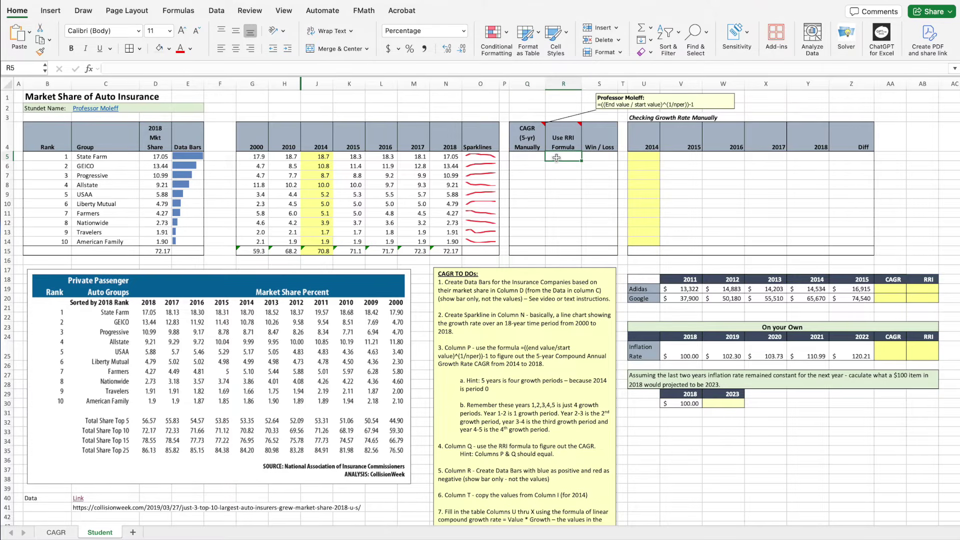
left_click(608, 156)
left_click_drag(608, 156, 596, 235)
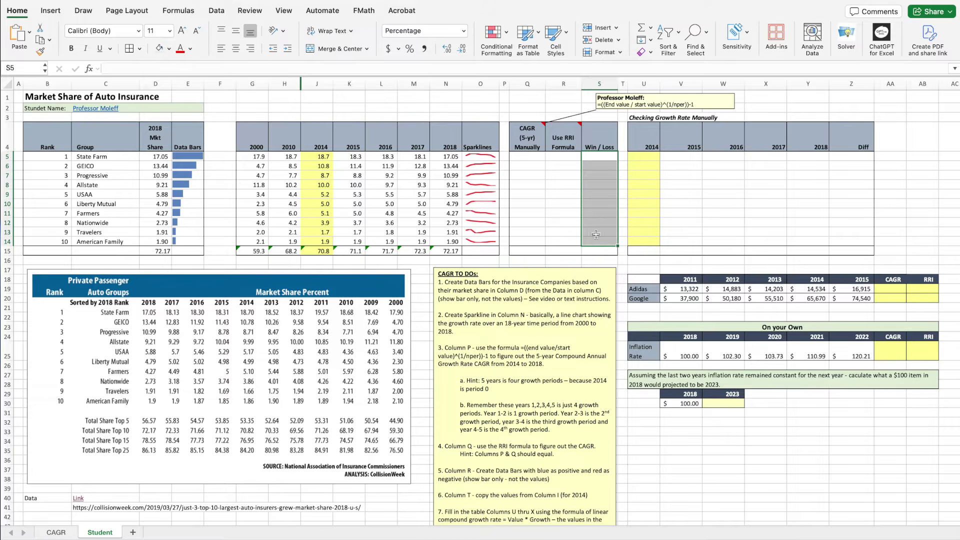
Step: Calculate State Farm's CAGR in Q5 with =((N5/J5)^(1/4))-1 and fill the formula down through Q14
left_click(524, 158)
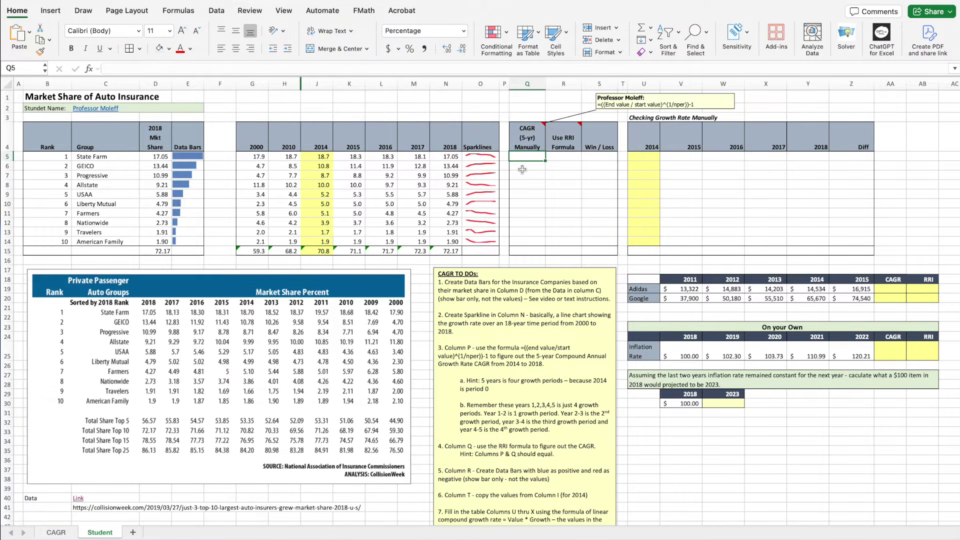
type("==")
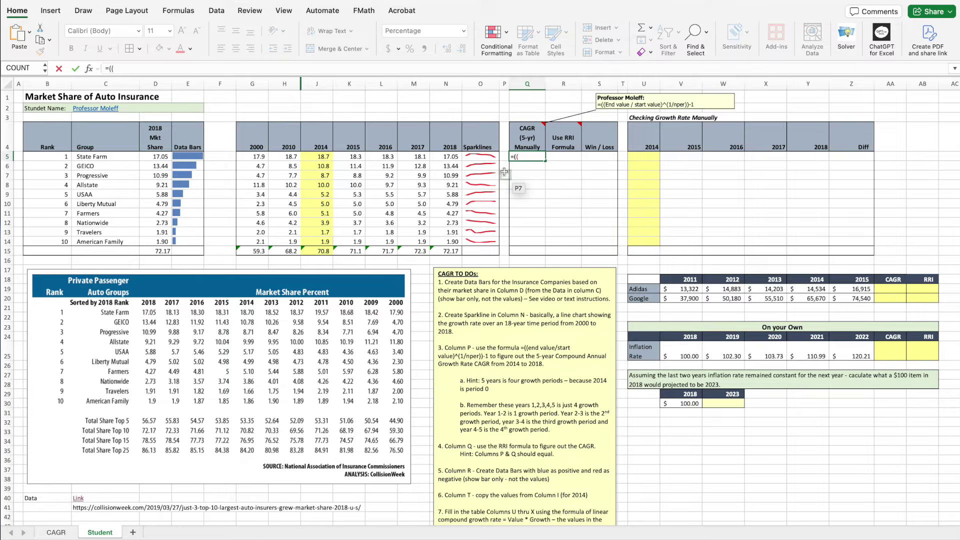
left_click(453, 158)
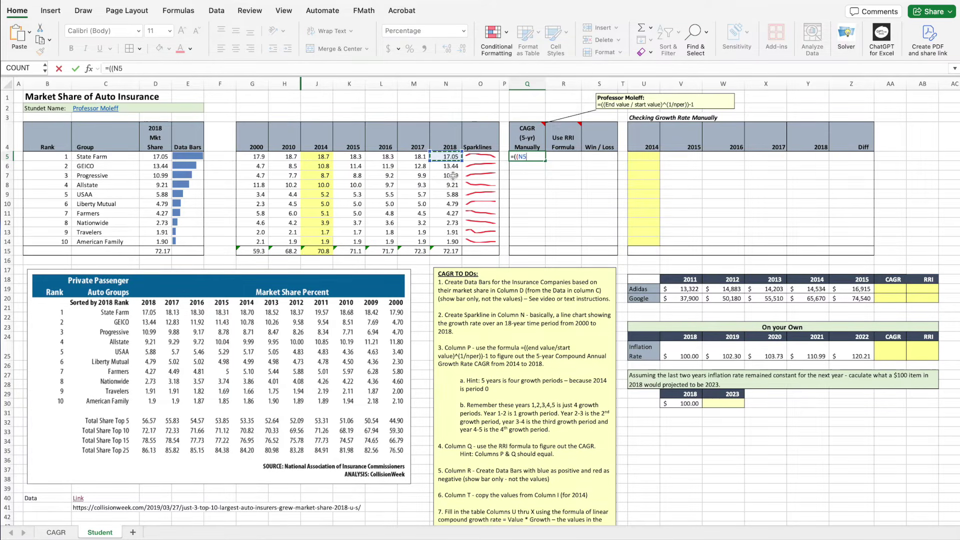
type("?")
key("BackSpace")
left_click(320, 157)
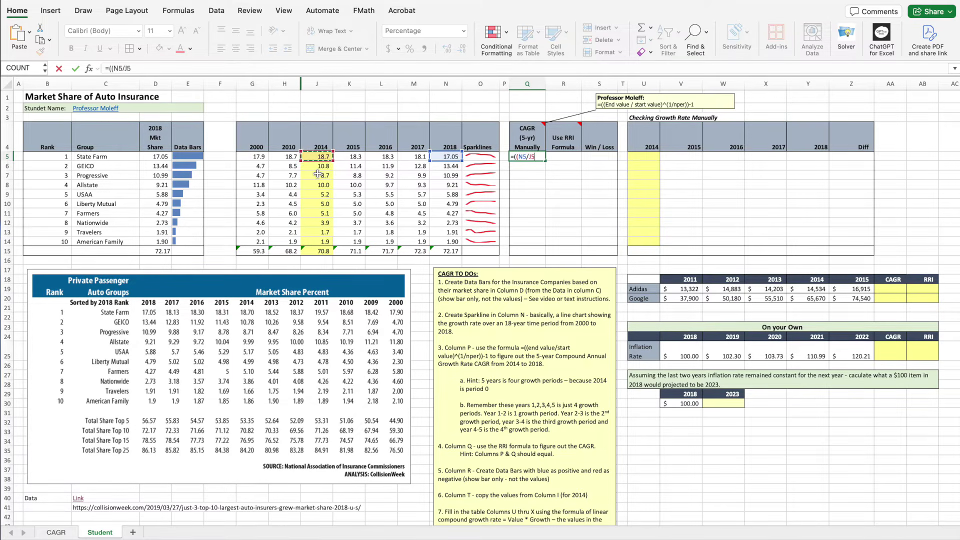
type(")^(1/4")
type("))")
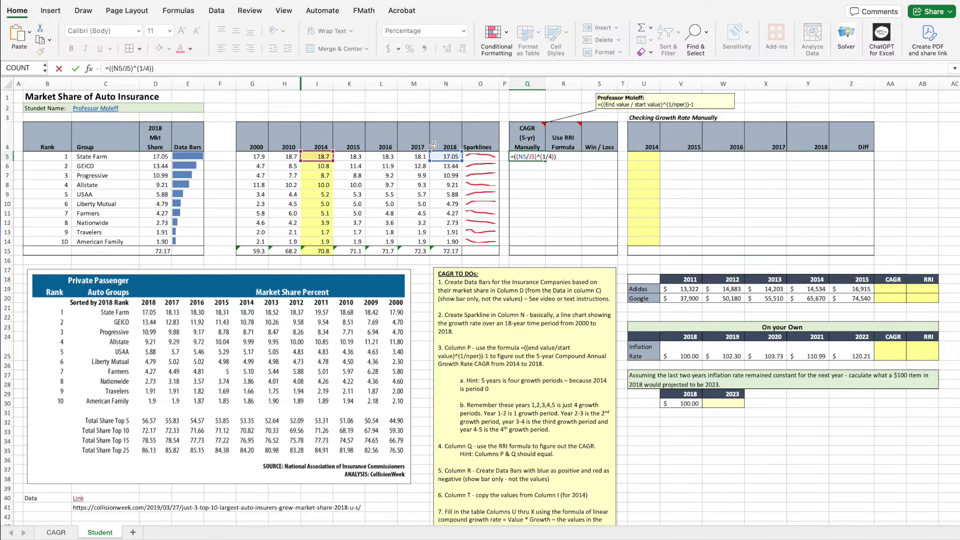
type("-1")
key("Return")
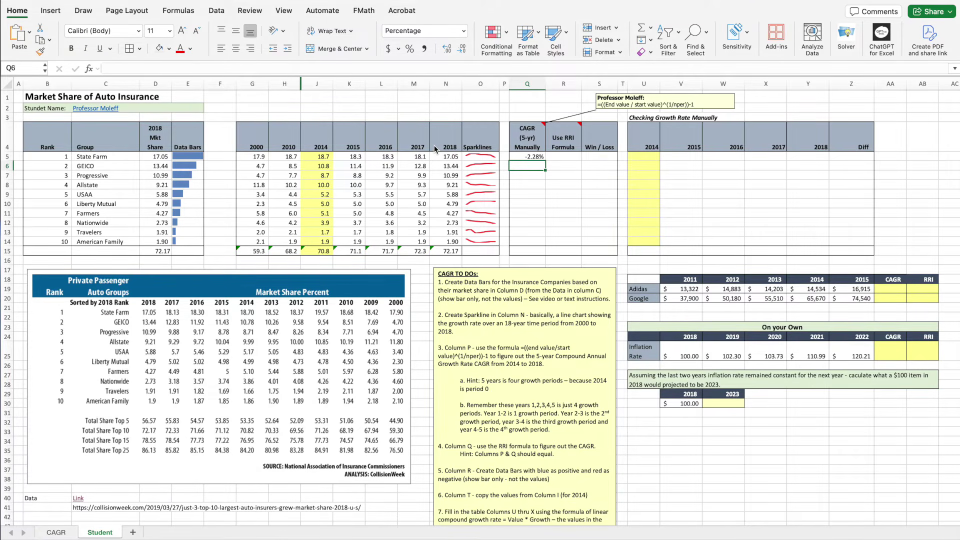
left_click(524, 156)
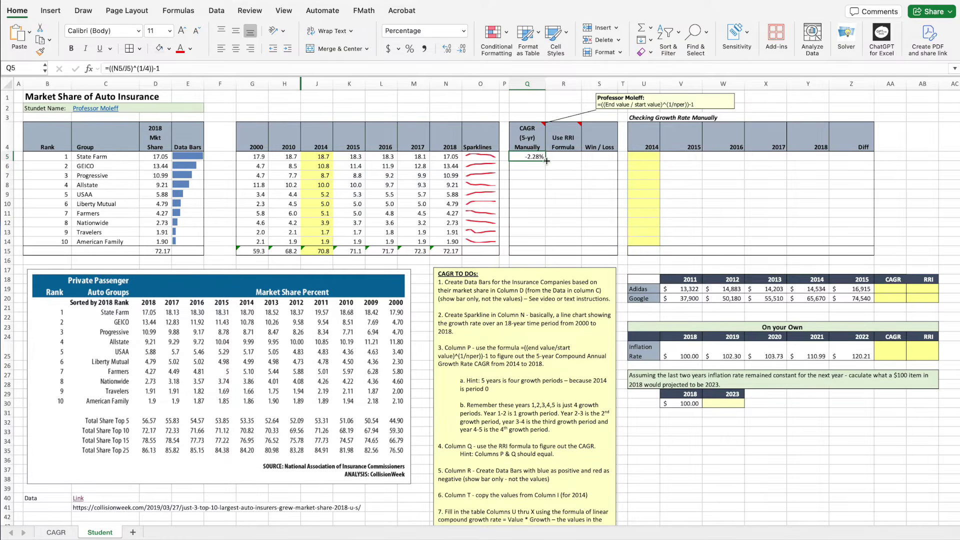
left_click_drag(546, 160, 536, 242)
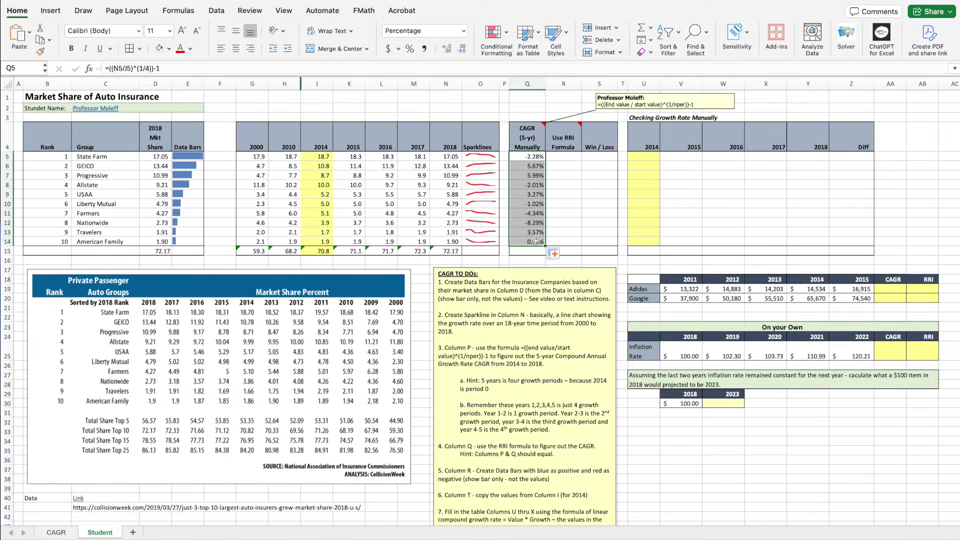
Step: Review the manually calculated CAGR percentages in column Q for the individual insurers
left_click(503, 257)
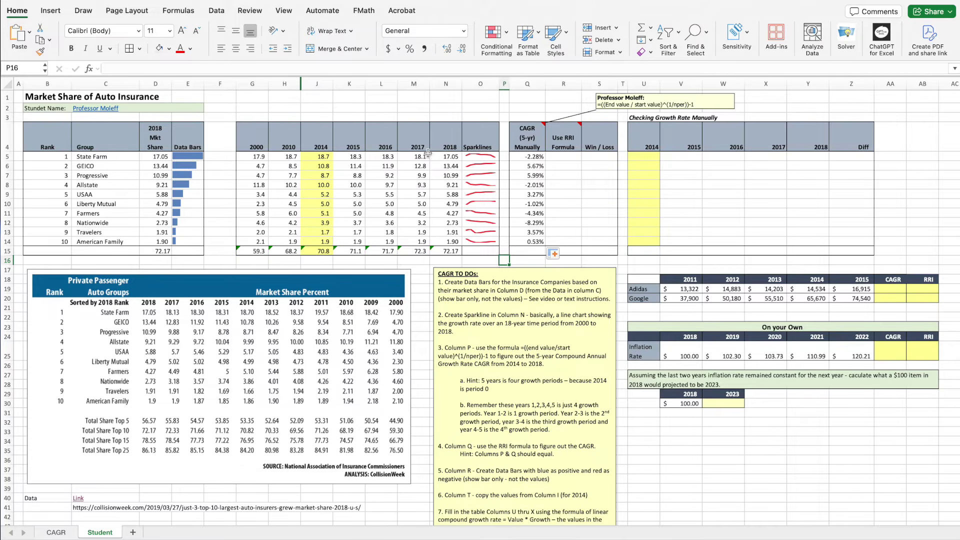
left_click(541, 158)
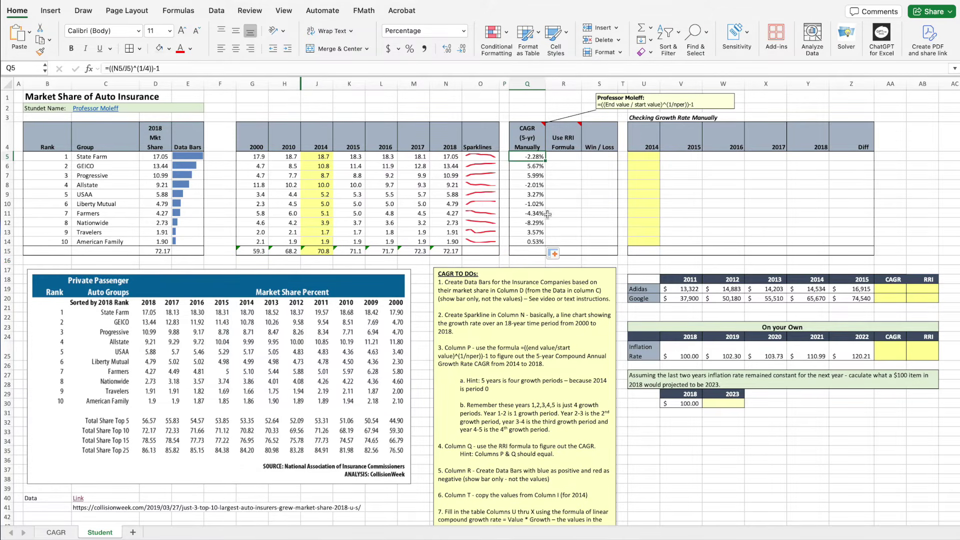
left_click(538, 167)
left_click(535, 176)
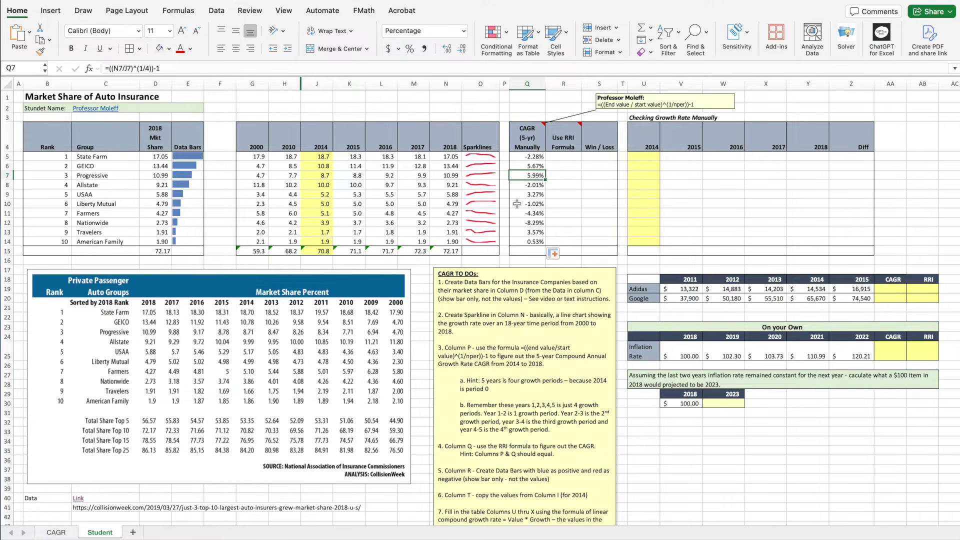
left_click(530, 224)
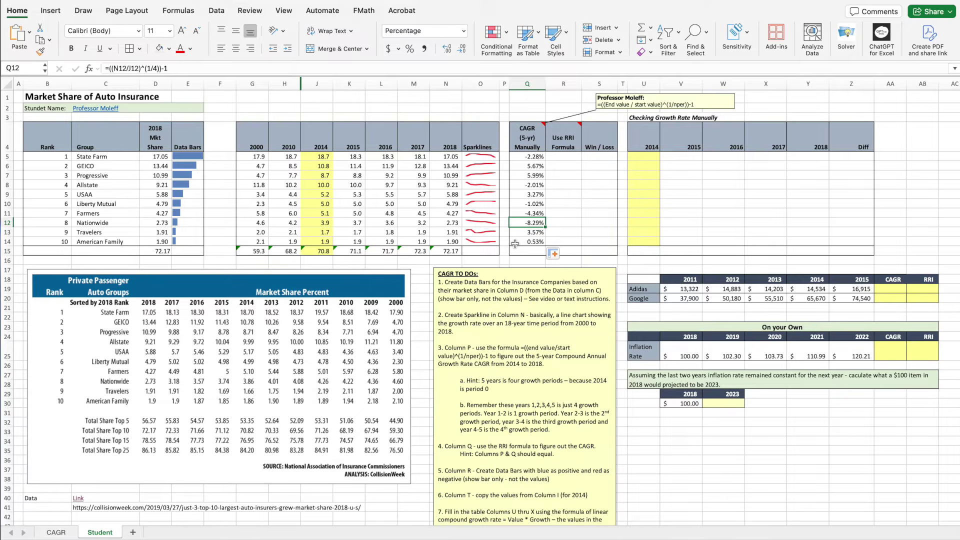
left_click(526, 234)
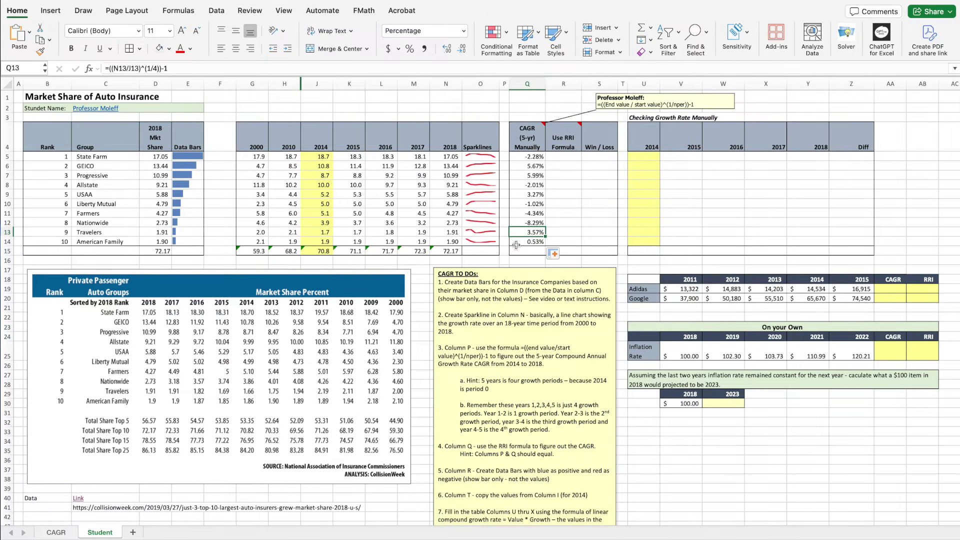
Step: Calculate State Farm's growth rate in R5 with =RRI(4,J5,N5), fill it down through R14 and compare it with the manual CAGR column
left_click(560, 159)
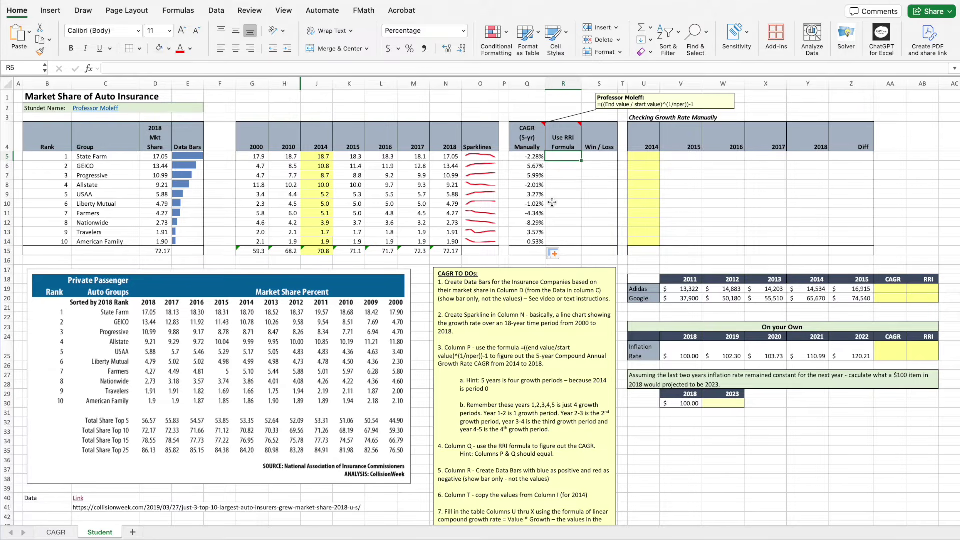
type("=")
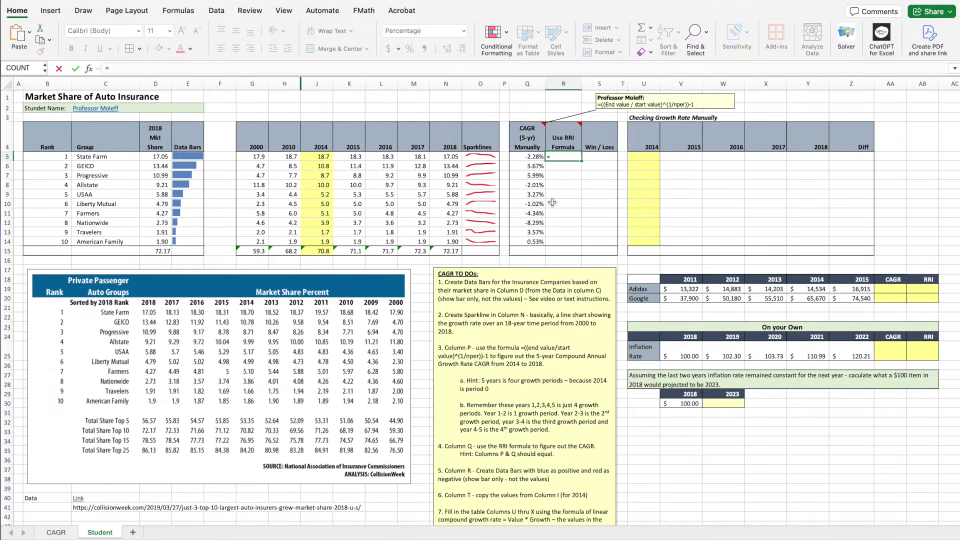
type("rri")
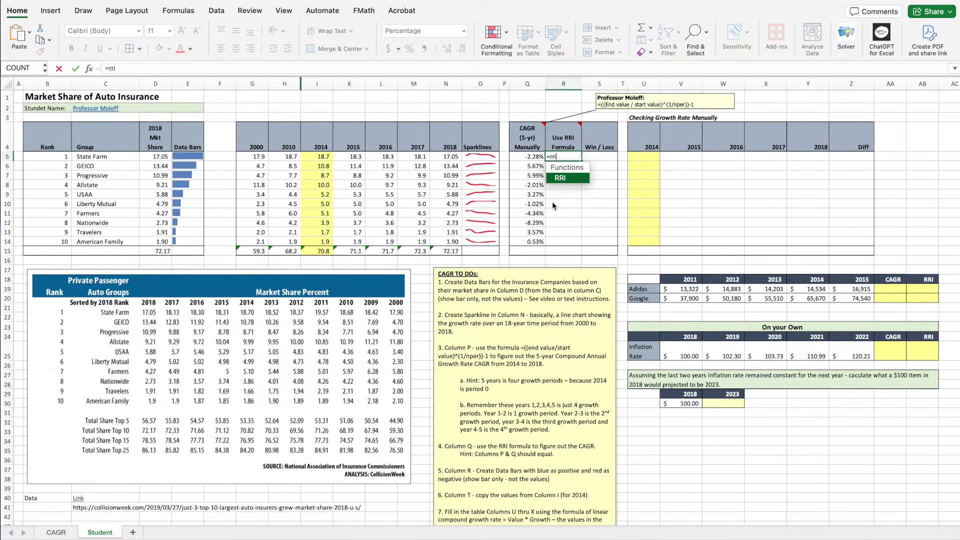
double_click(567, 178)
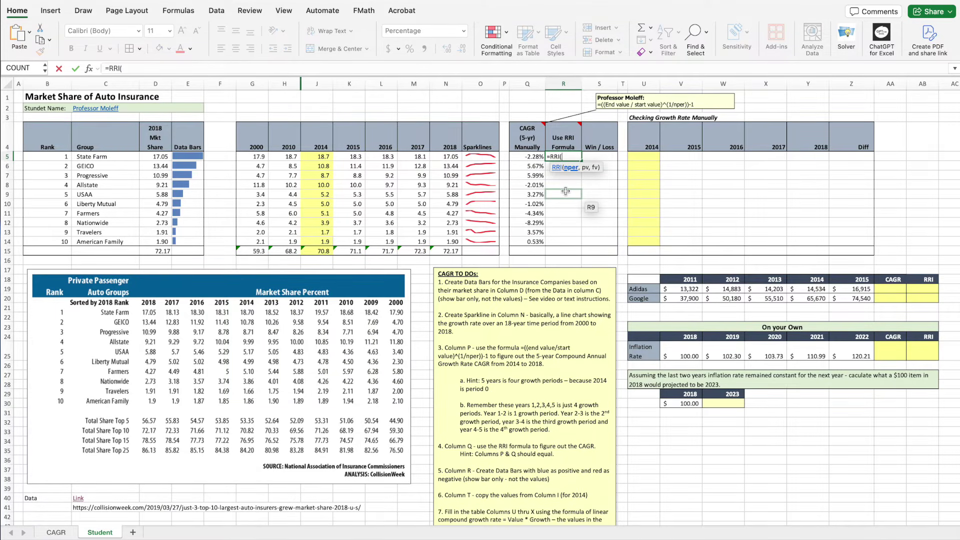
type("4,")
left_click(323, 157)
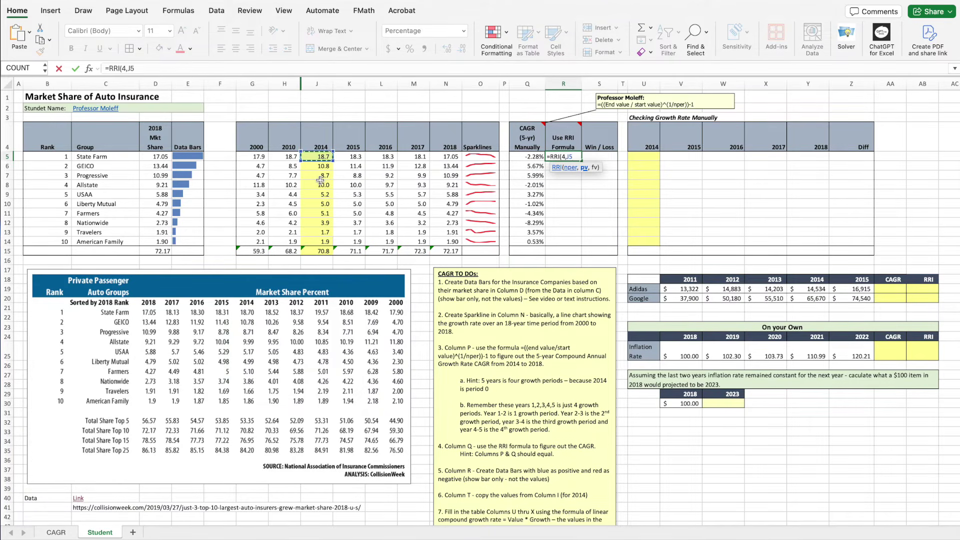
type(",")
left_click(443, 158)
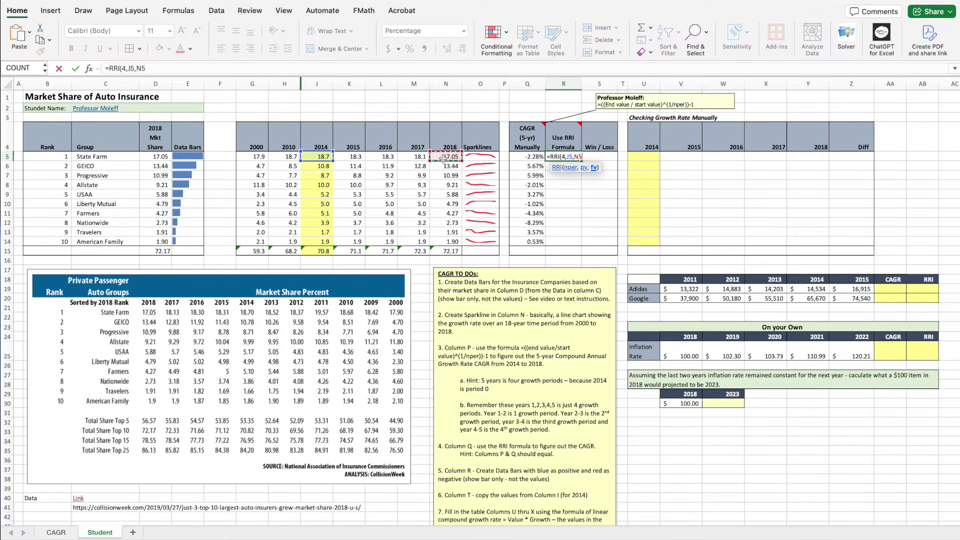
type(")")
key("Return")
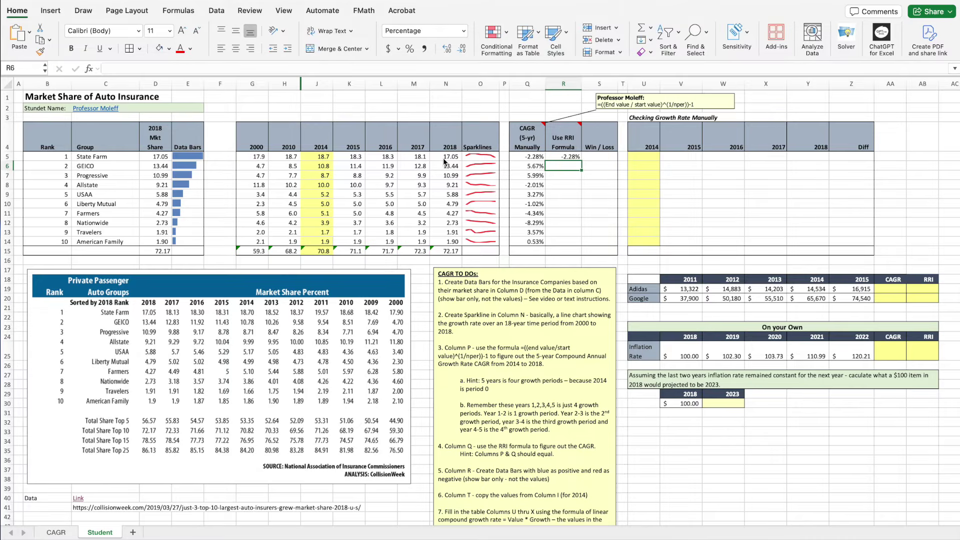
left_click(573, 156)
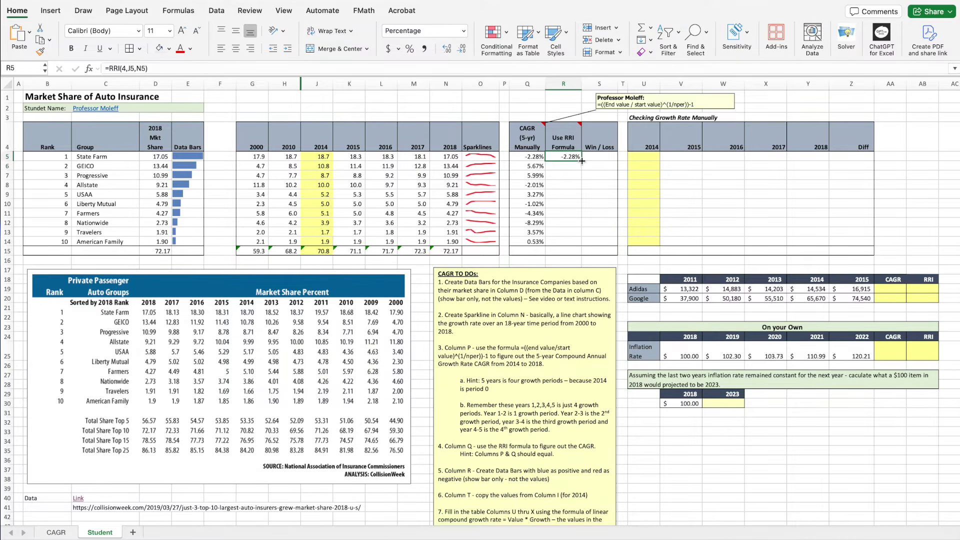
double_click(582, 161)
left_click_drag(532, 156, 553, 241)
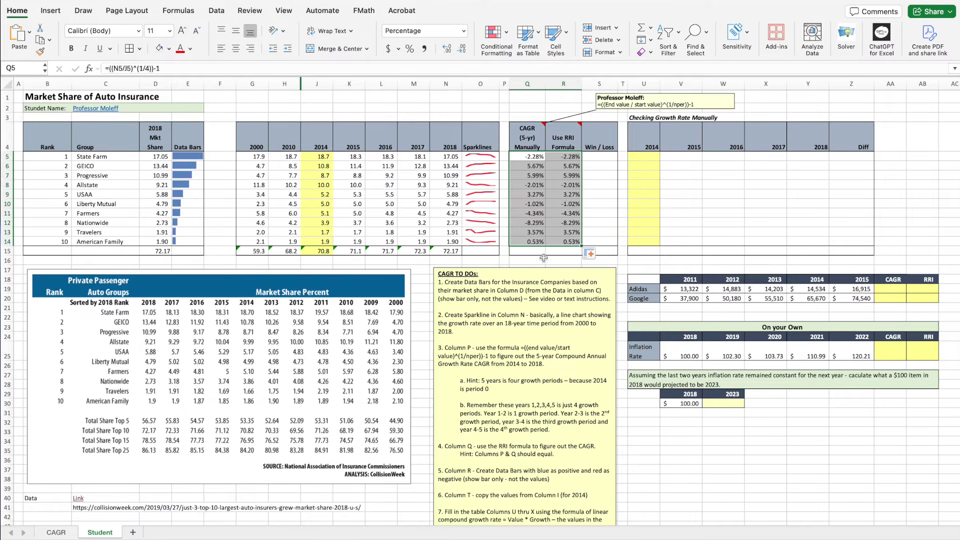
left_click(546, 261)
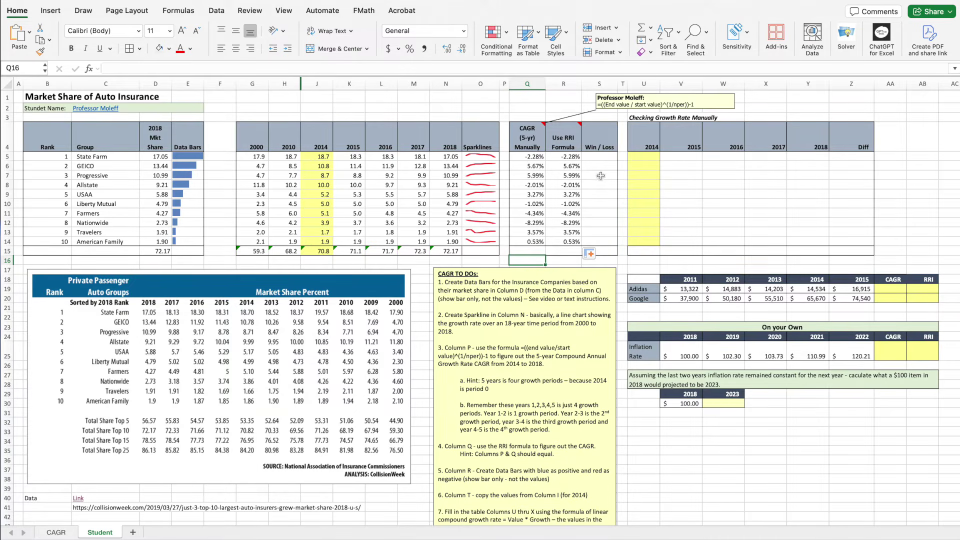
Step: Link the Win / Loss cell S5 to the RRI result with =R5 and fill the formula down through S14
left_click(601, 160)
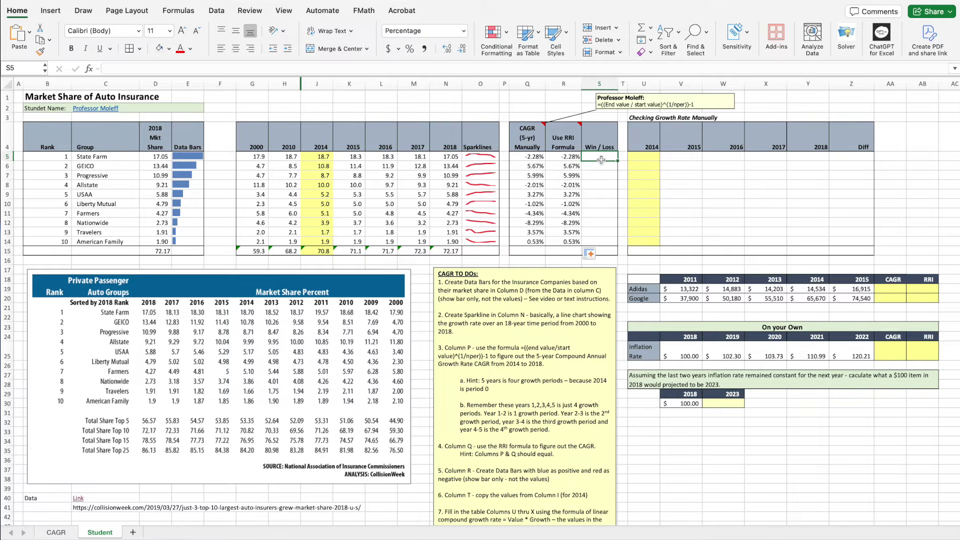
type("=")
left_click(570, 157)
key("Return")
type("=R5")
left_click(611, 157)
double_click(618, 161)
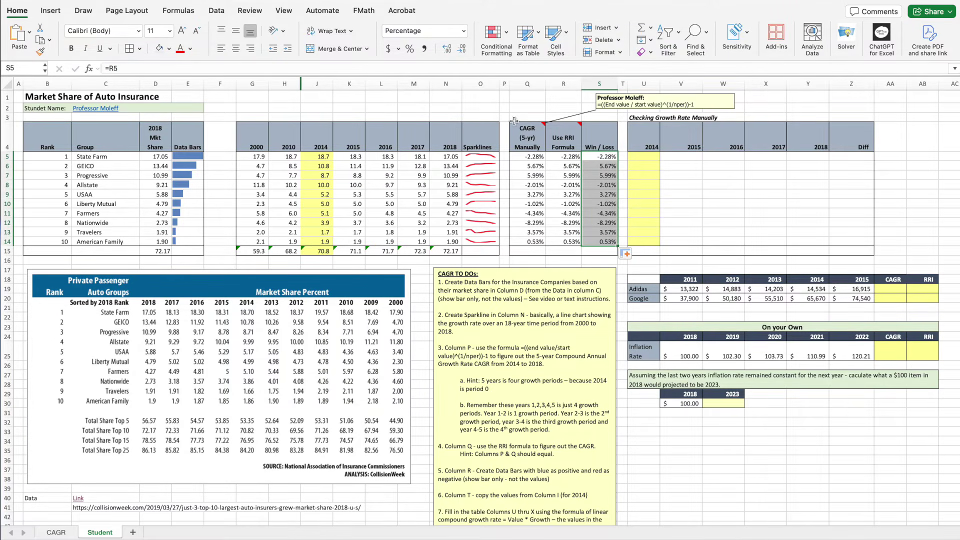
Step: Apply a data bar rule to S5:S14 that shows bars only, with solid blue positive fills, solid red negative fills and no borders
left_click(505, 34)
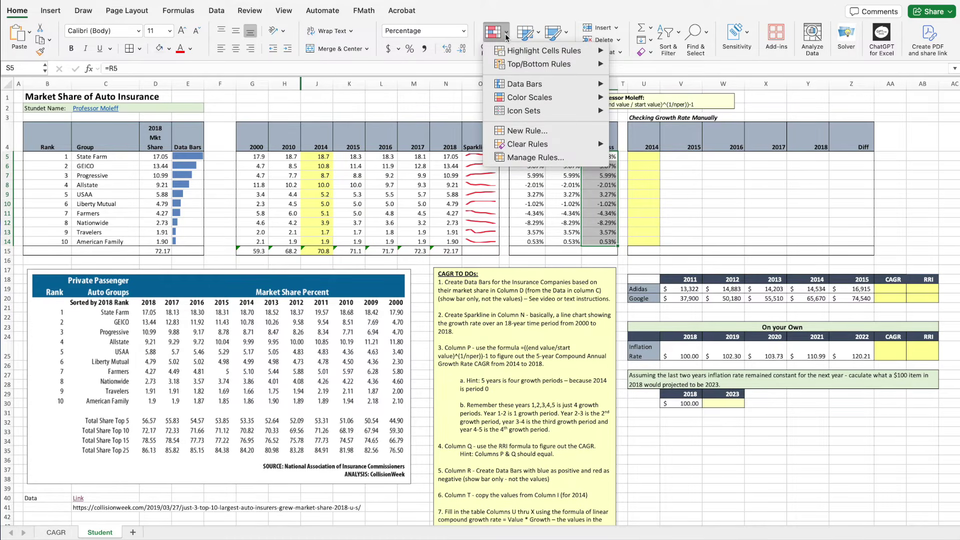
mouse_move(513, 89)
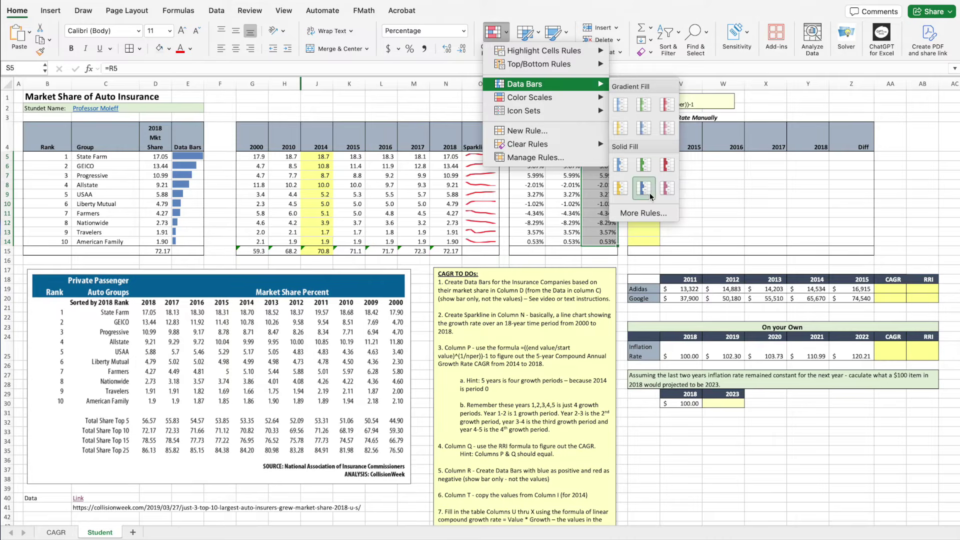
left_click(645, 213)
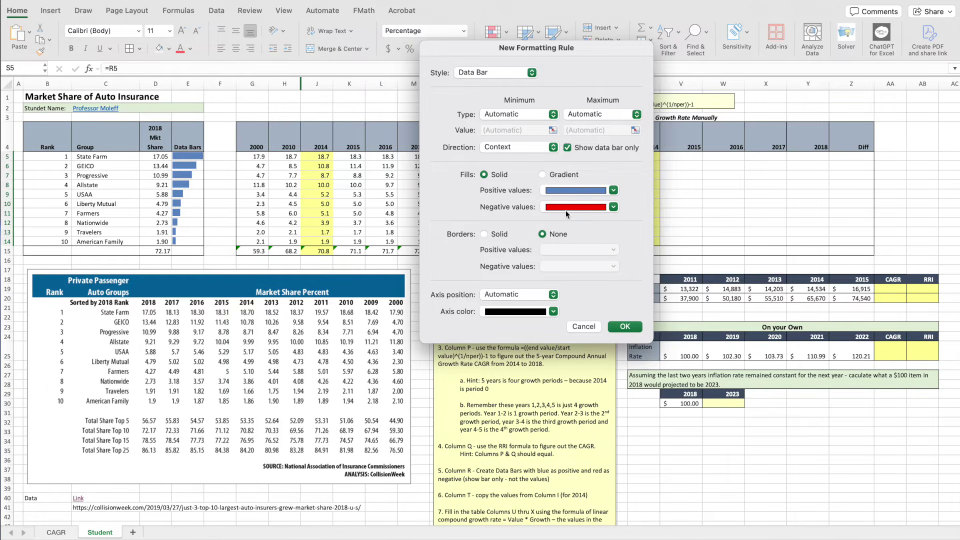
left_click(628, 328)
left_click(623, 261)
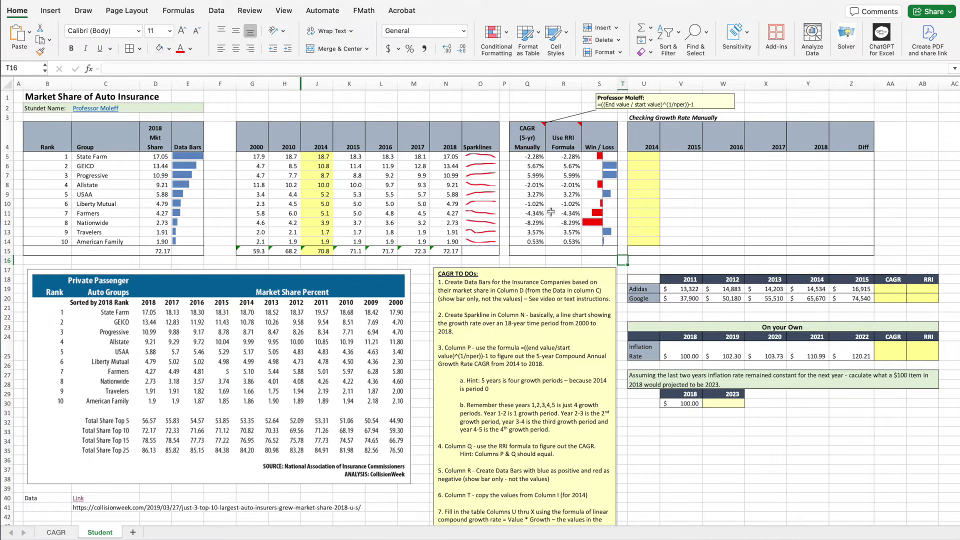
Step: Compare the RRI percentages in R5:R14 with the Win / Loss bars in S5:S14
left_click_drag(561, 156, 561, 239)
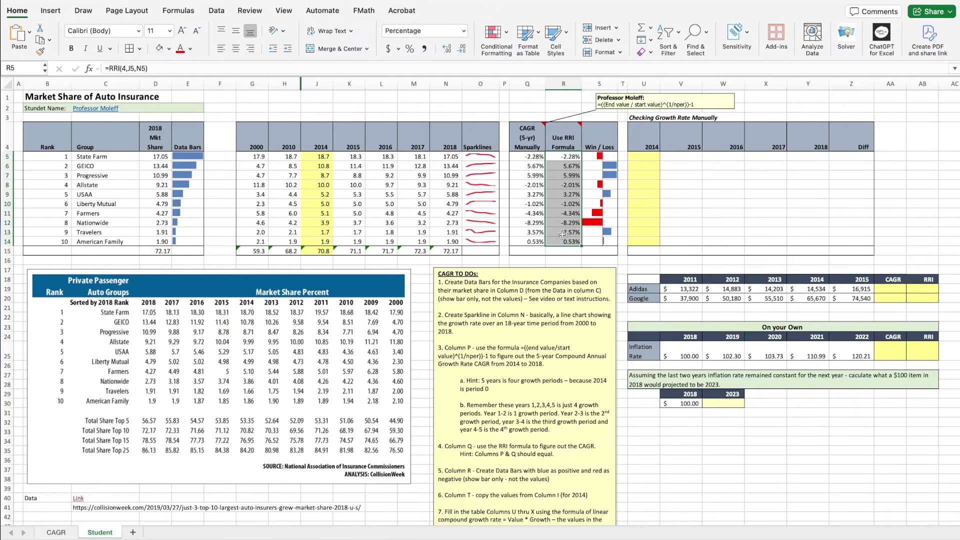
left_click_drag(597, 156, 602, 244)
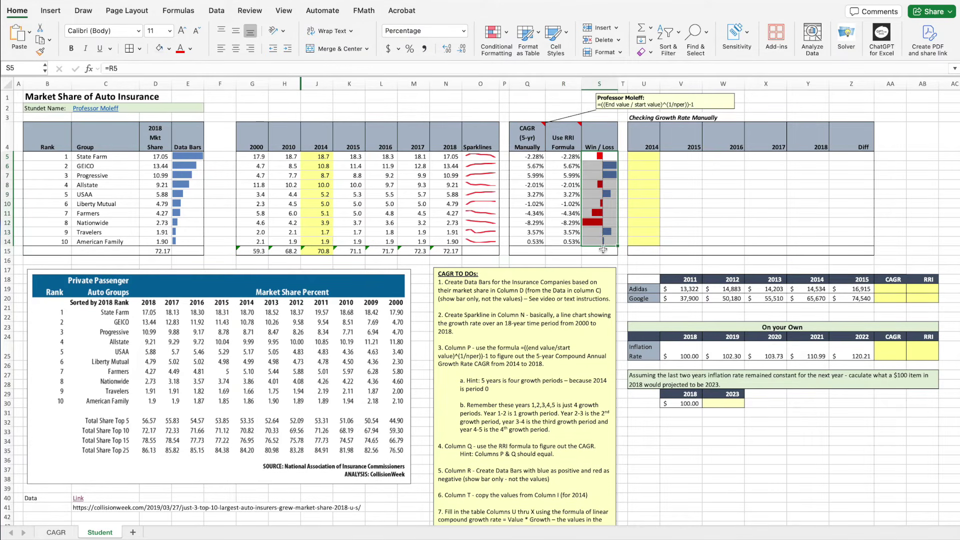
left_click(624, 269)
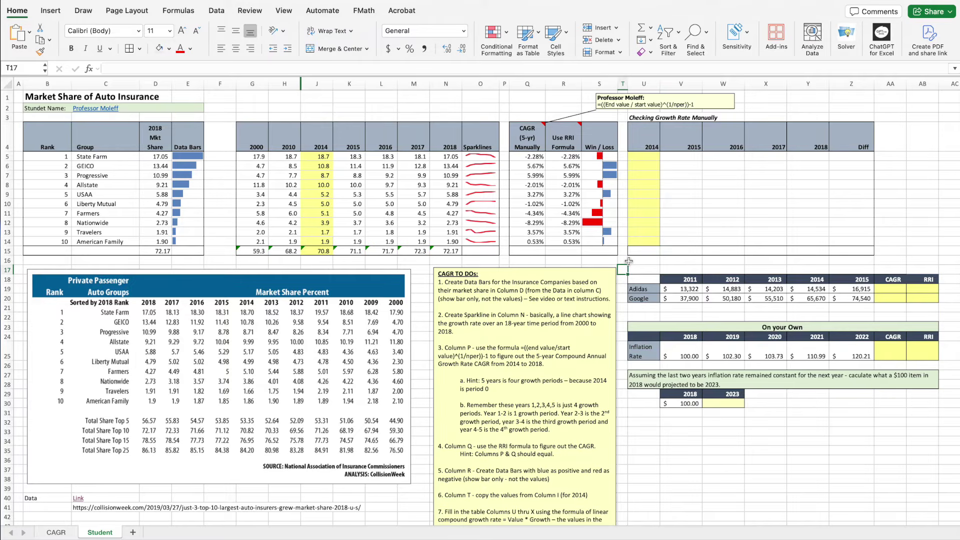
Step: On the CAGR sheet, examine how the Checking Answer column I26:I30 compounds toward the Adidas end value, compared with the yearly growth percentages
left_click(58, 533)
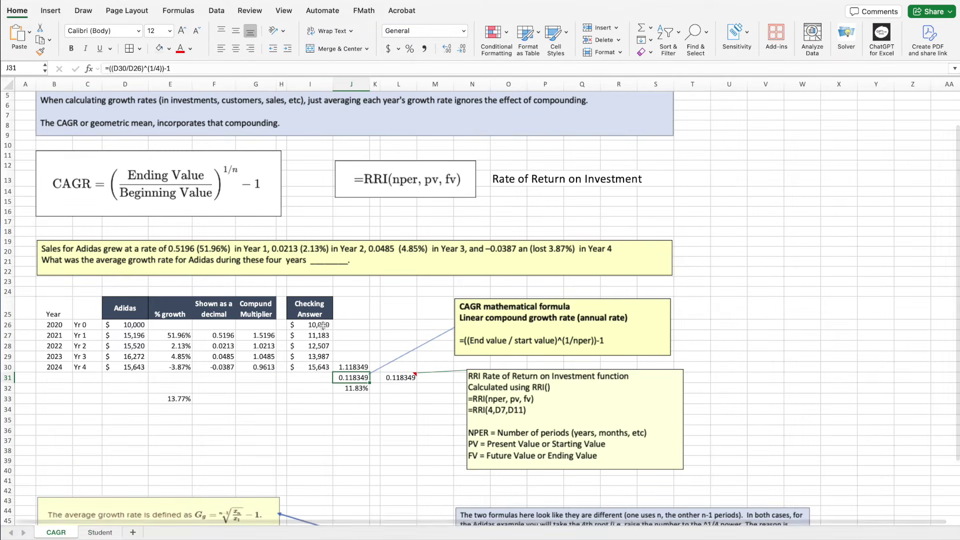
left_click_drag(315, 325, 316, 371)
left_click(314, 413)
left_click(350, 368)
left_click(314, 418)
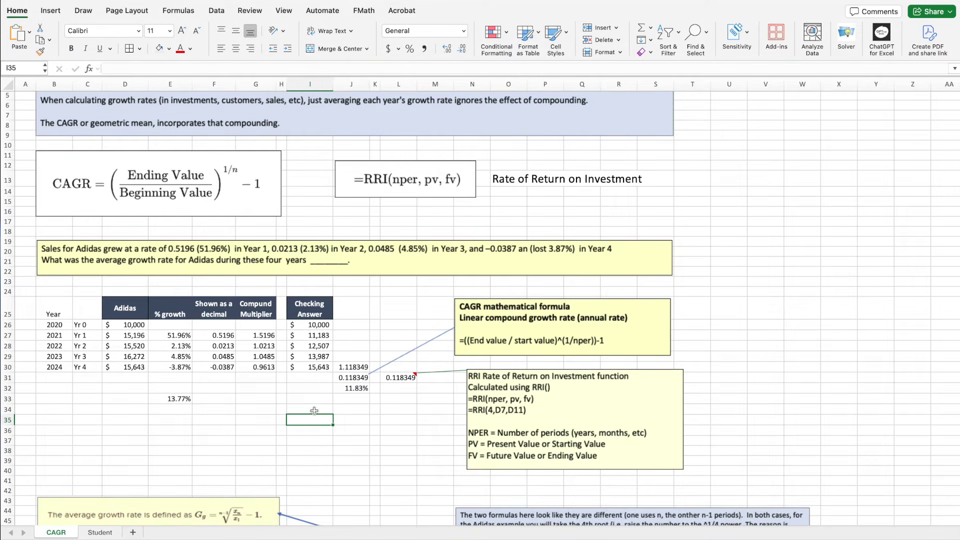
left_click_drag(311, 325, 311, 370)
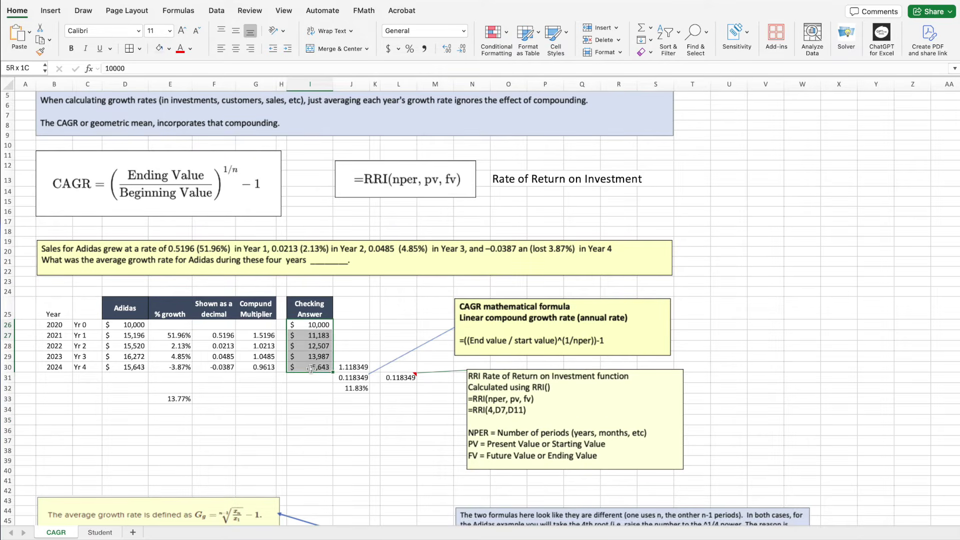
left_click(315, 369)
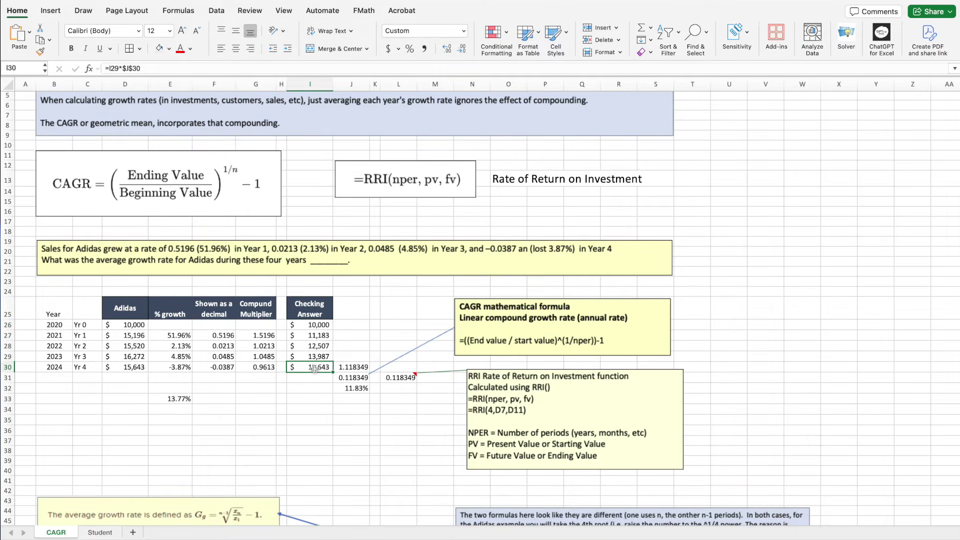
left_click(125, 370)
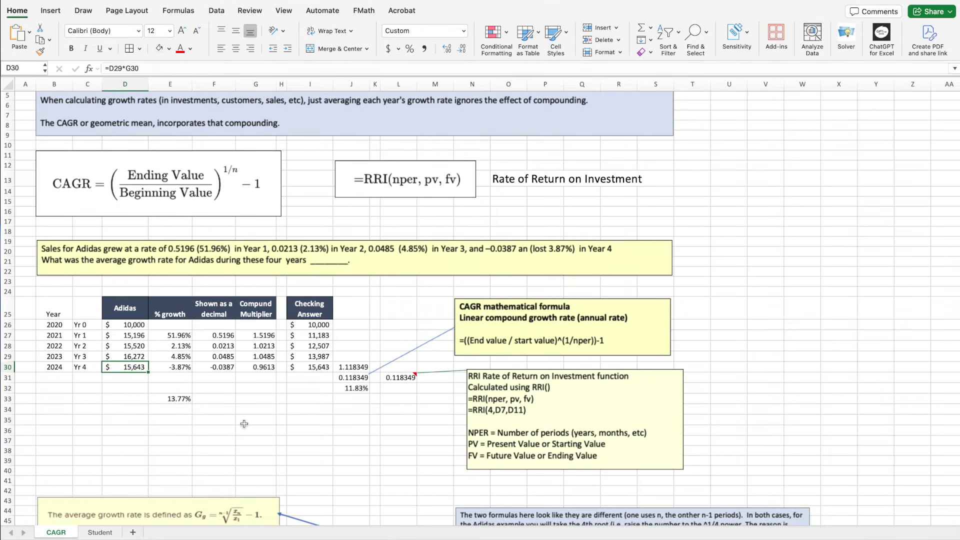
left_click_drag(315, 326, 312, 369)
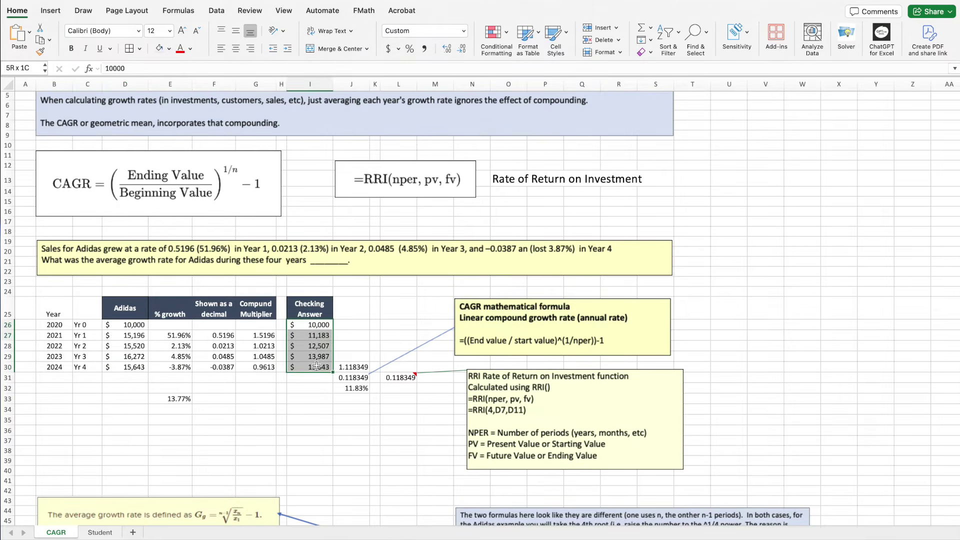
left_click(311, 408)
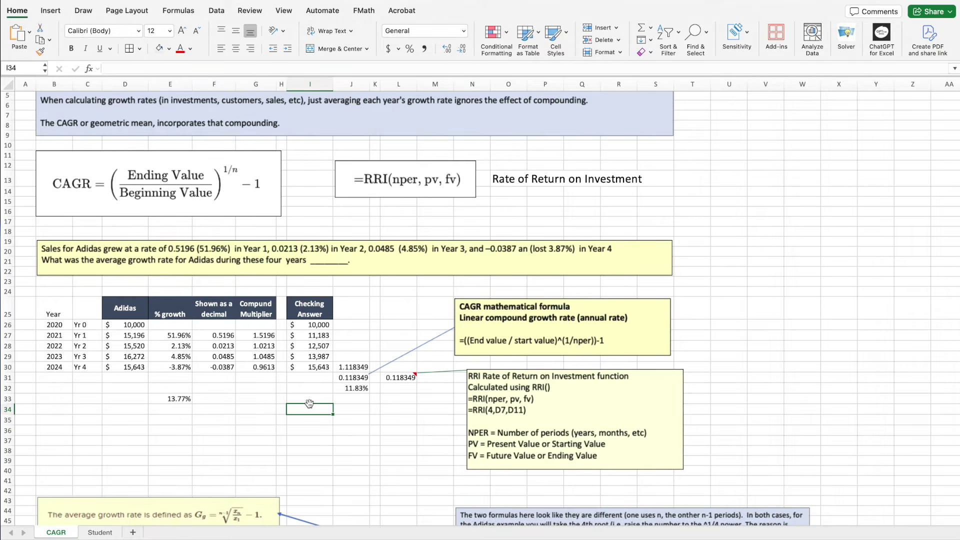
left_click_drag(180, 335, 180, 368)
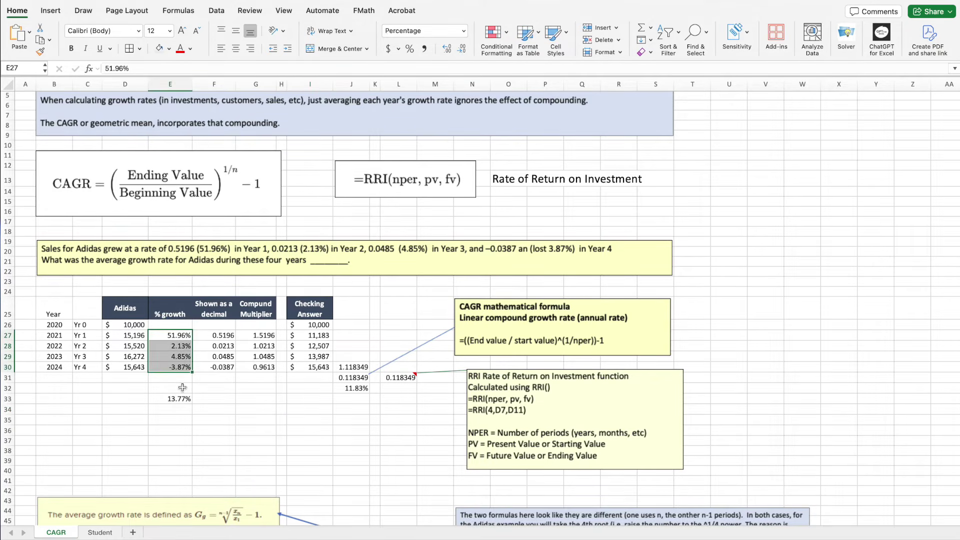
left_click_drag(318, 326, 317, 369)
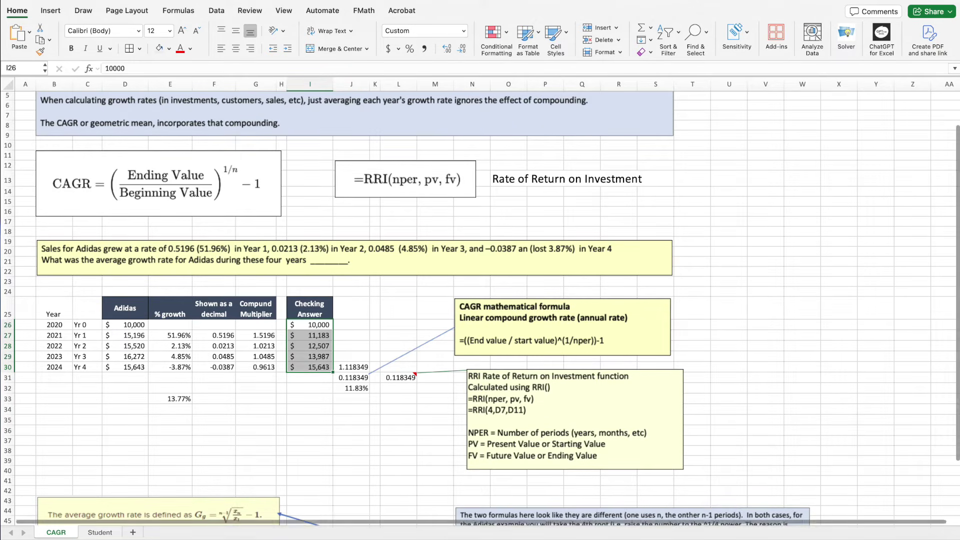
Step: On the Student sheet, copy the 2014 market shares from J5:J14 into U5:U14 of the Checking Growth Rate Manually table
left_click(99, 533)
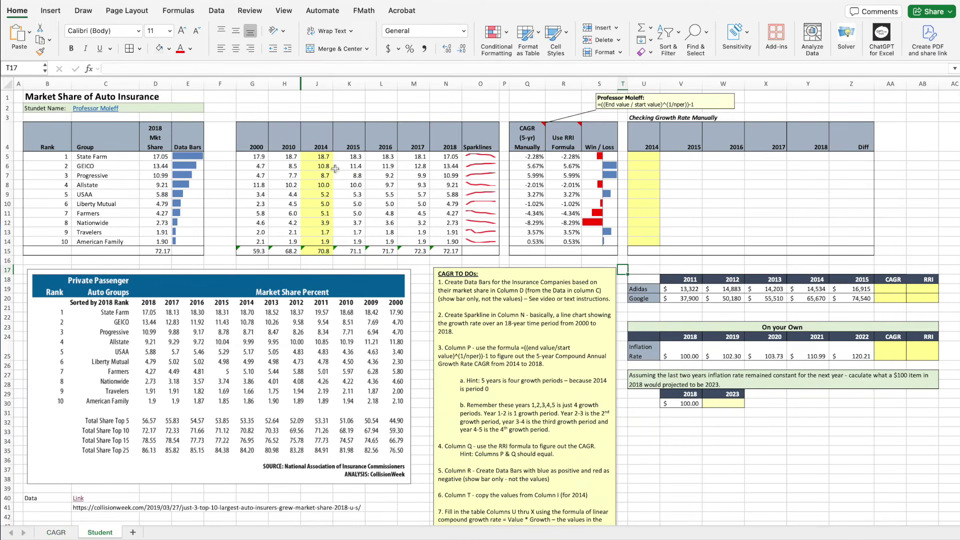
left_click_drag(321, 157, 315, 237)
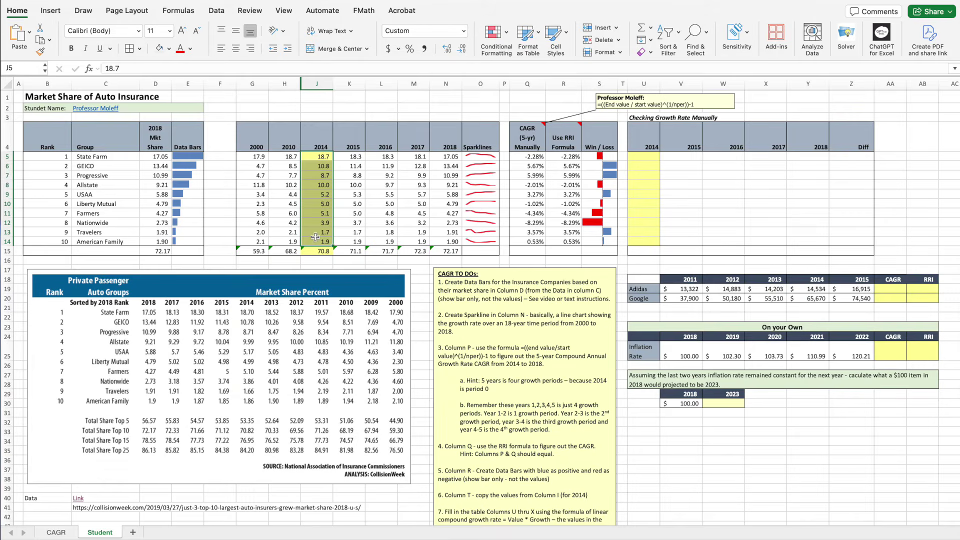
key("ctrl+c")
left_click(649, 159)
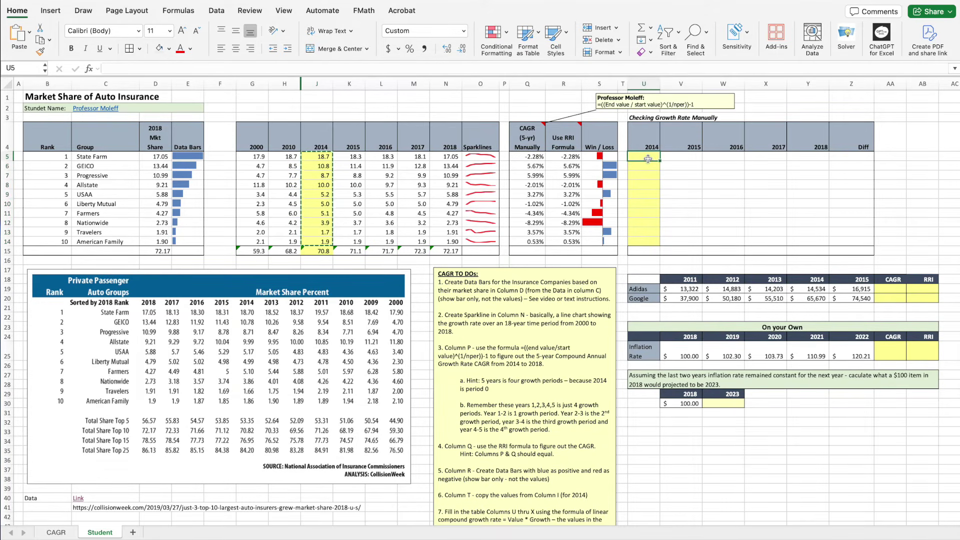
key("ctrl+v")
left_click(694, 262)
left_click_drag(644, 158, 645, 242)
left_click(637, 267)
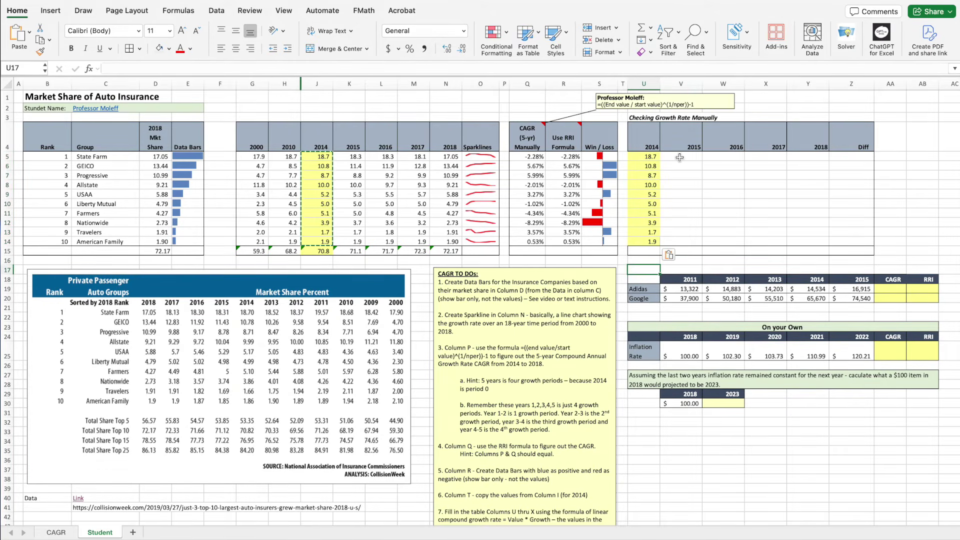
Step: Calculate State Farm's 2015 check value in V5 with =U5*(1+$R5), keeping the RRI column reference fixed
left_click(650, 158)
left_click(681, 156)
left_click(684, 181)
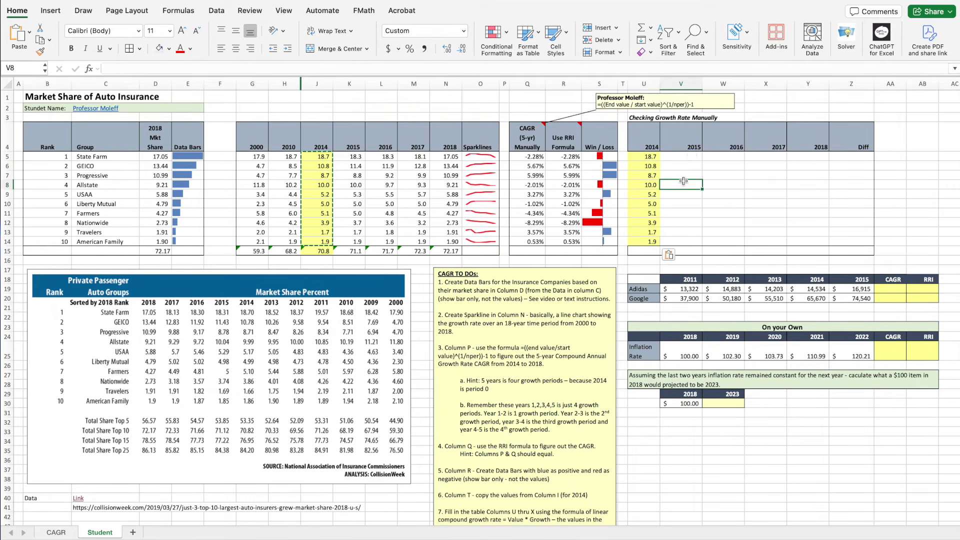
left_click(690, 158)
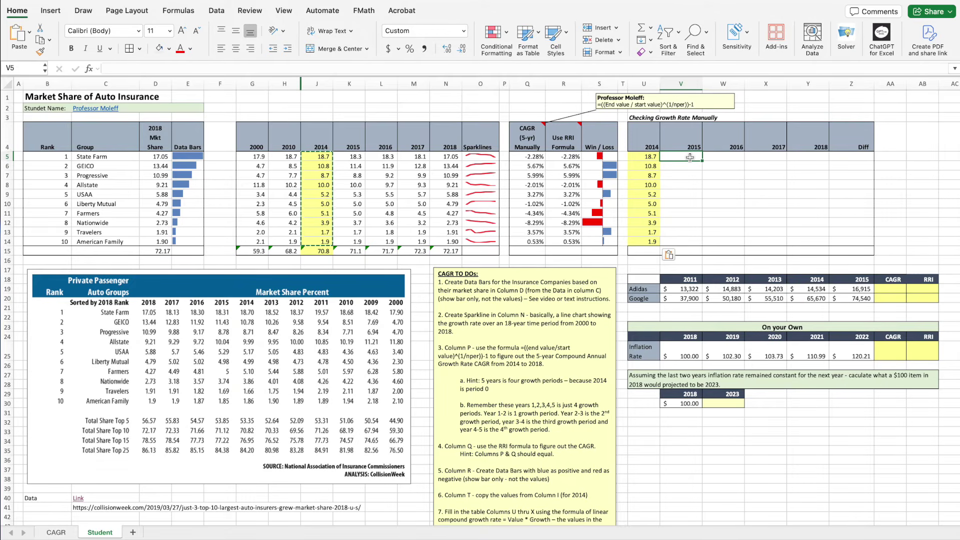
type("=")
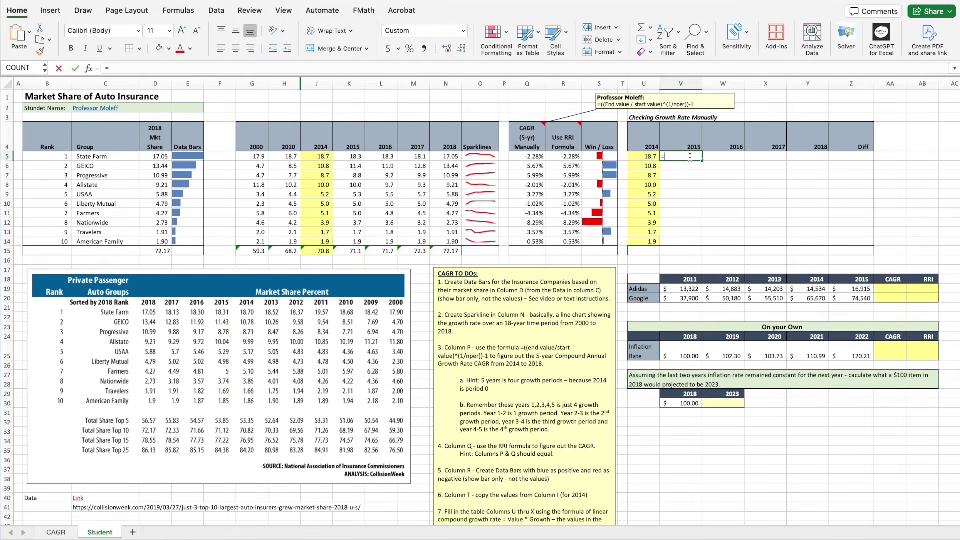
left_click(647, 158)
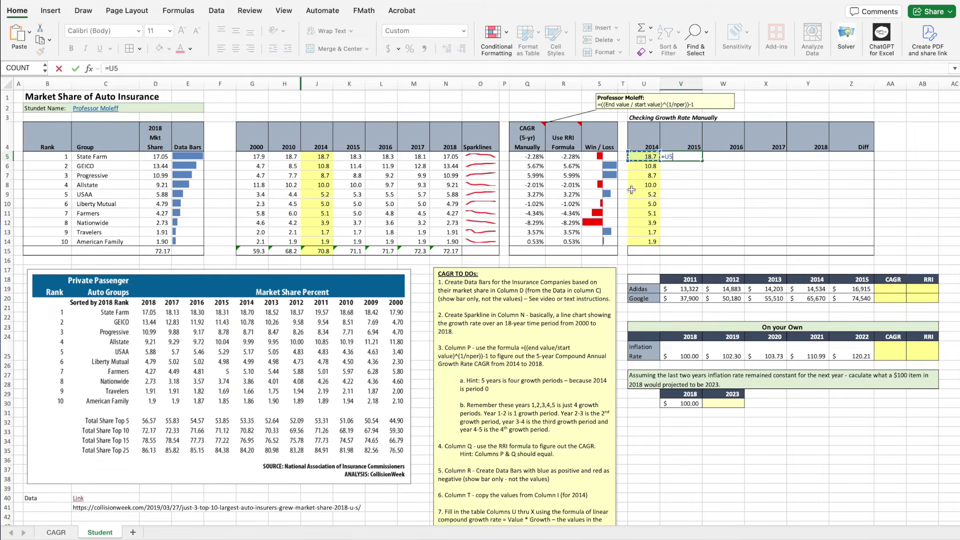
type("8")
key("BackSpace")
type("*")
left_click(569, 159)
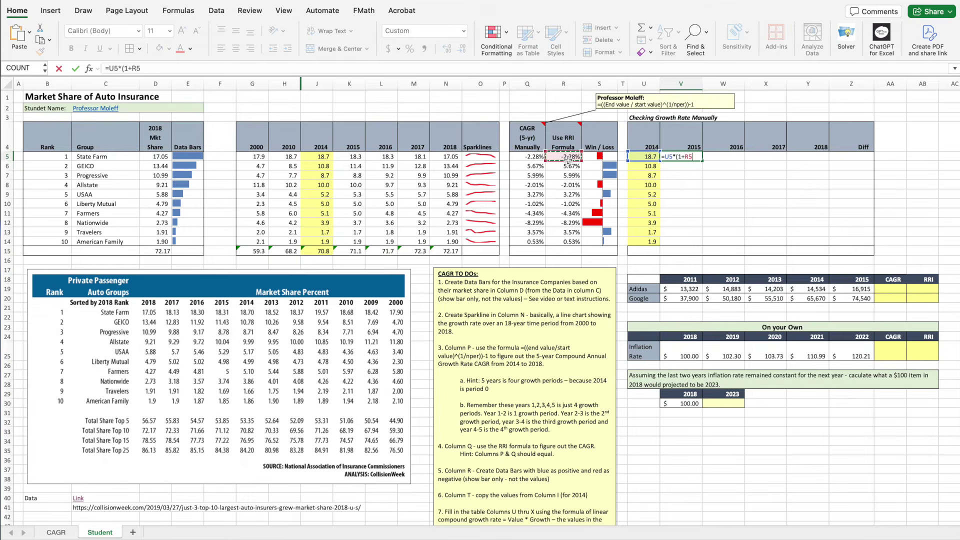
key("F4")
key("F4")
key("F4")
type(")")
key("Return")
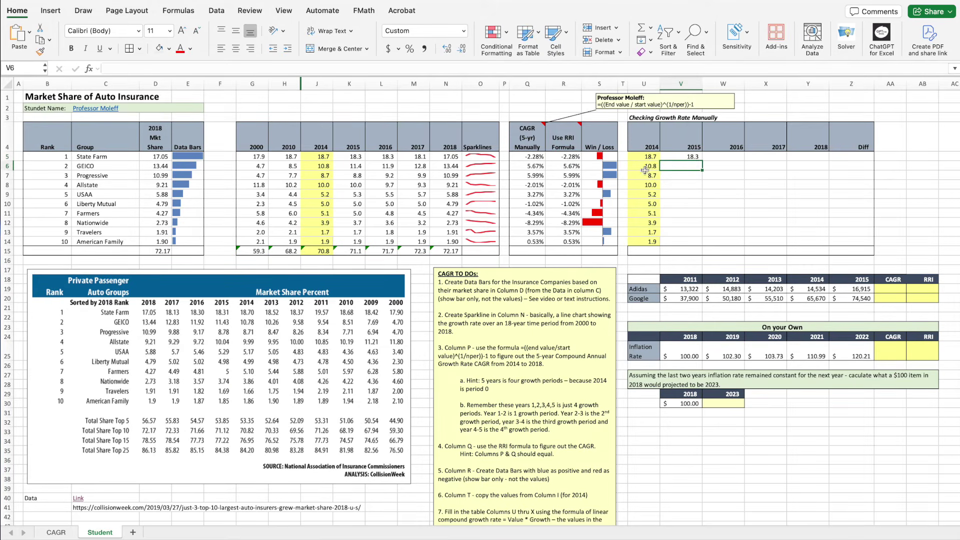
Step: Fill the V5 growth formula across to the 2018 column and down through row 14, covering V5:Y14
left_click(681, 157)
left_click_drag(703, 160, 811, 161)
left_click(752, 204)
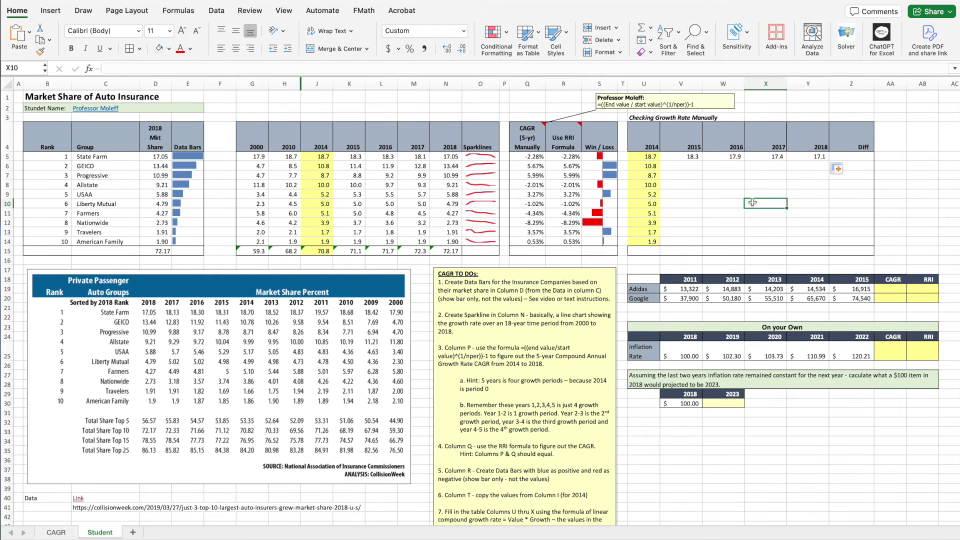
left_click_drag(690, 159, 829, 244)
left_click_drag(690, 242, 797, 159)
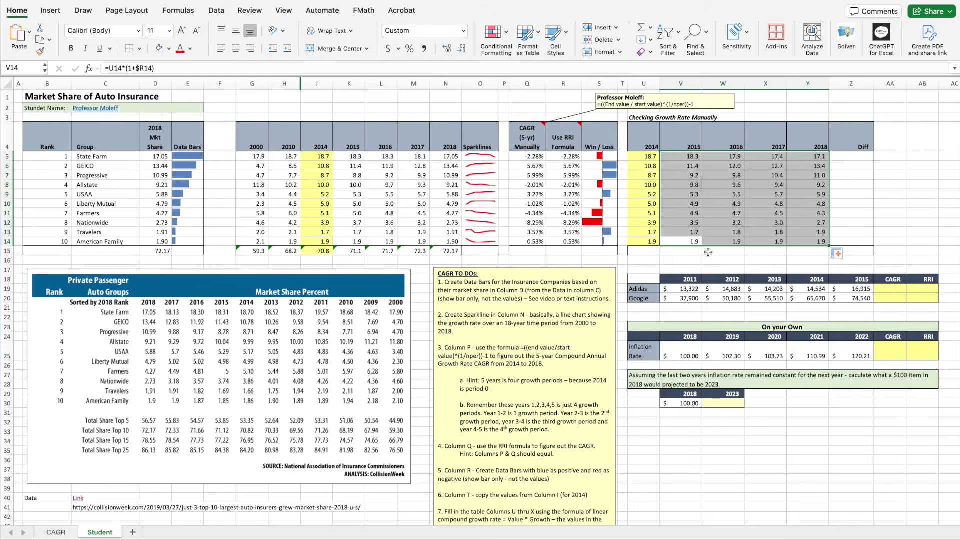
left_click(617, 260)
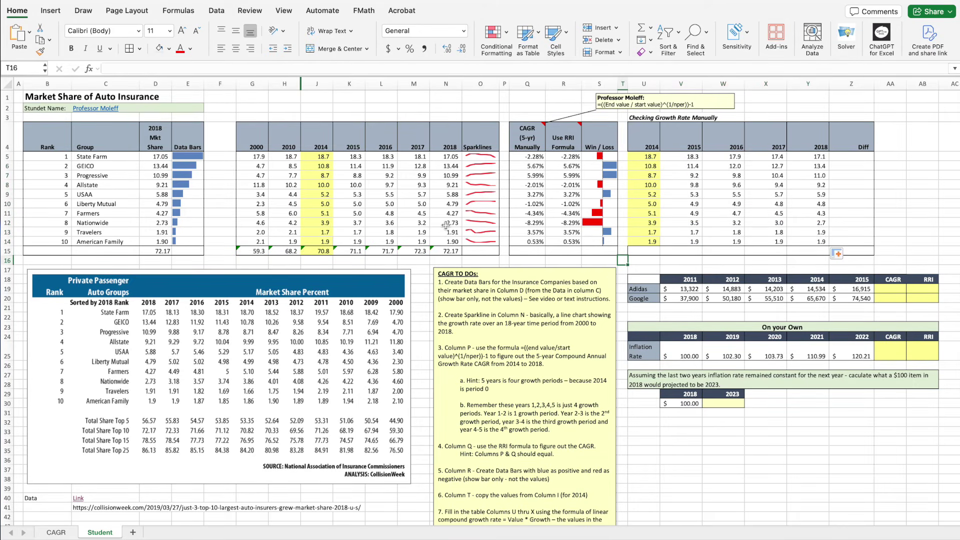
Step: Show State Farm's 2018 check value in Y5 with two decimals and compare column Y with the 2018 shares in N5:N14
left_click(443, 158)
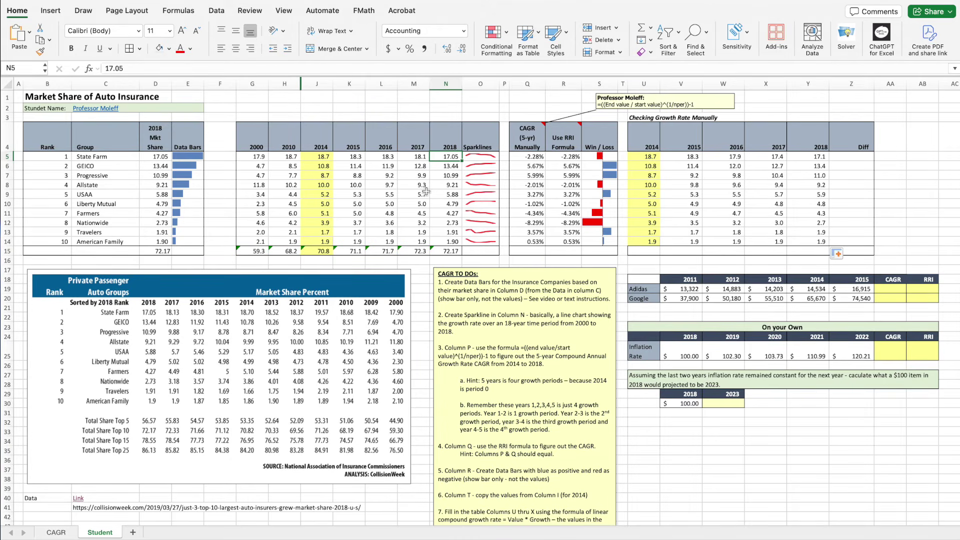
left_click(806, 161)
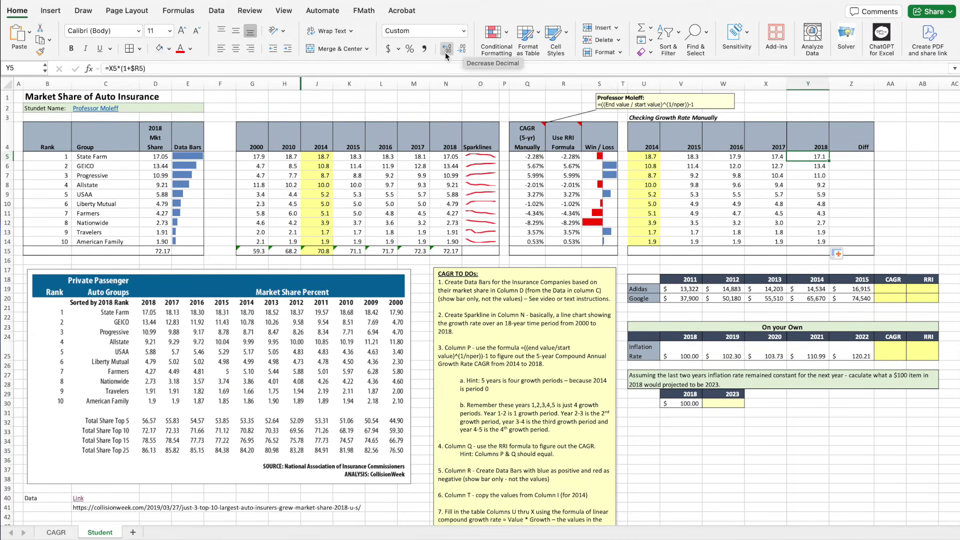
left_click(460, 52)
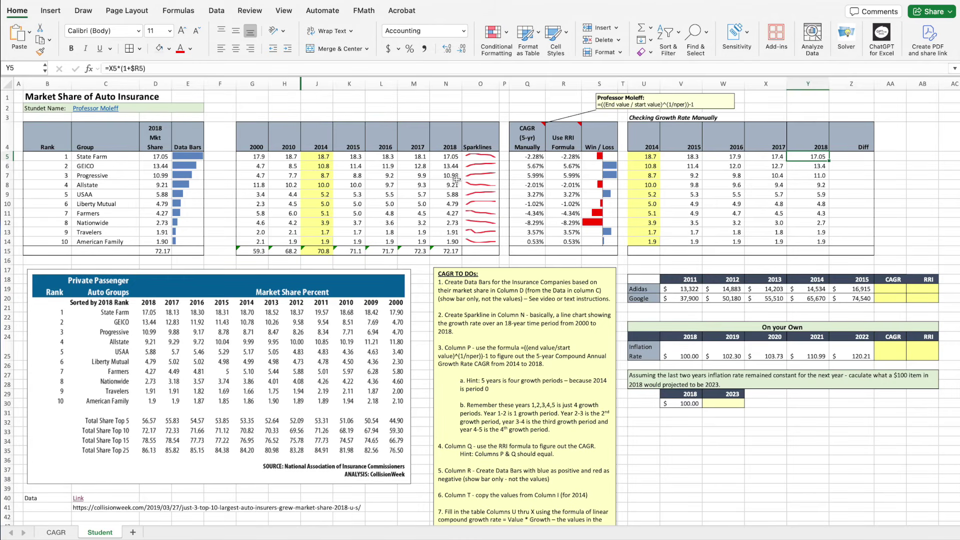
left_click_drag(808, 159, 804, 241)
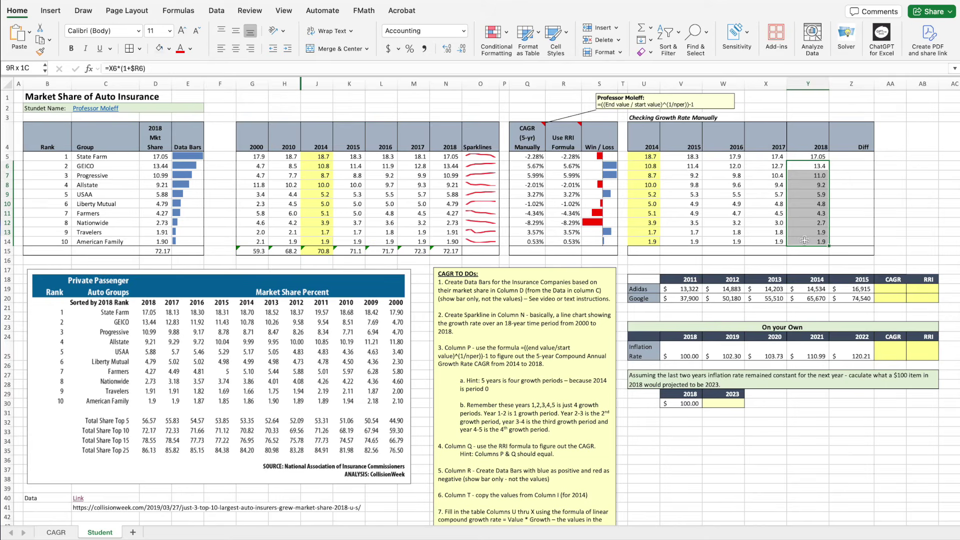
left_click_drag(450, 157, 449, 242)
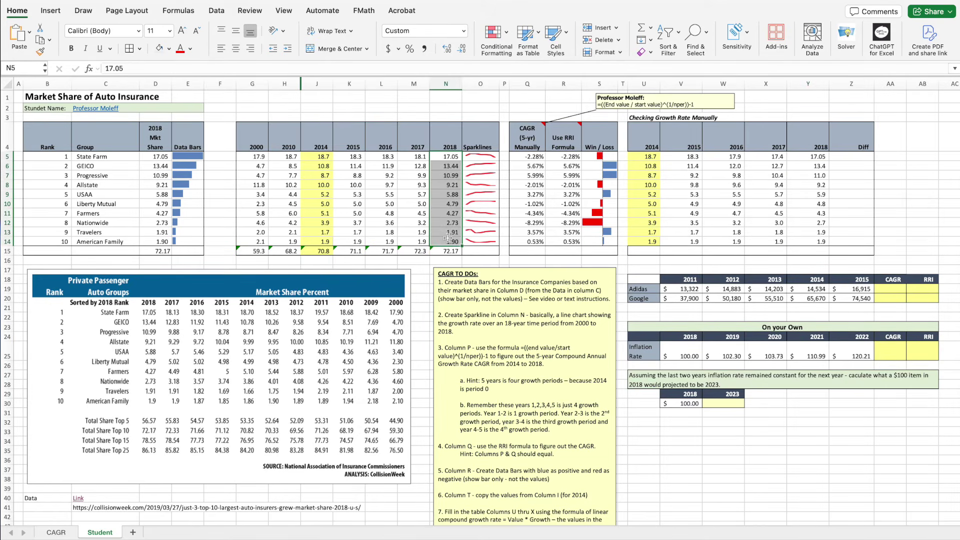
Step: Calculate the Diff in Z5 with =Y5-N5 and fill the formula down through Z14
left_click(855, 158)
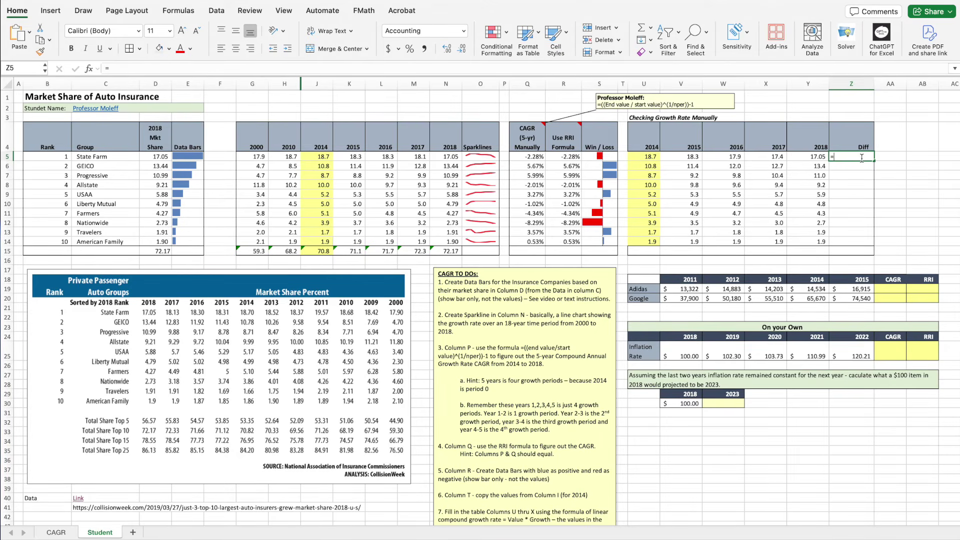
type("=")
left_click(803, 158)
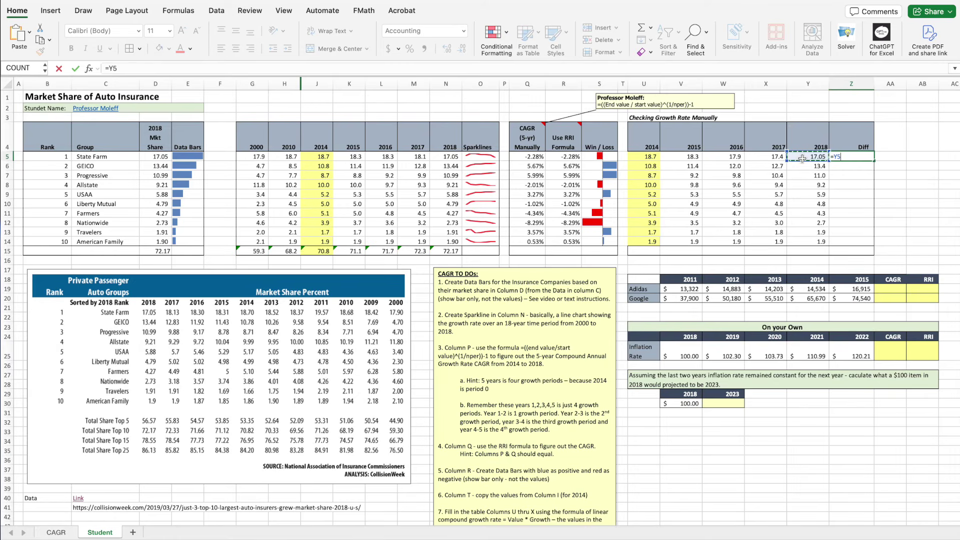
type("-")
left_click(452, 158)
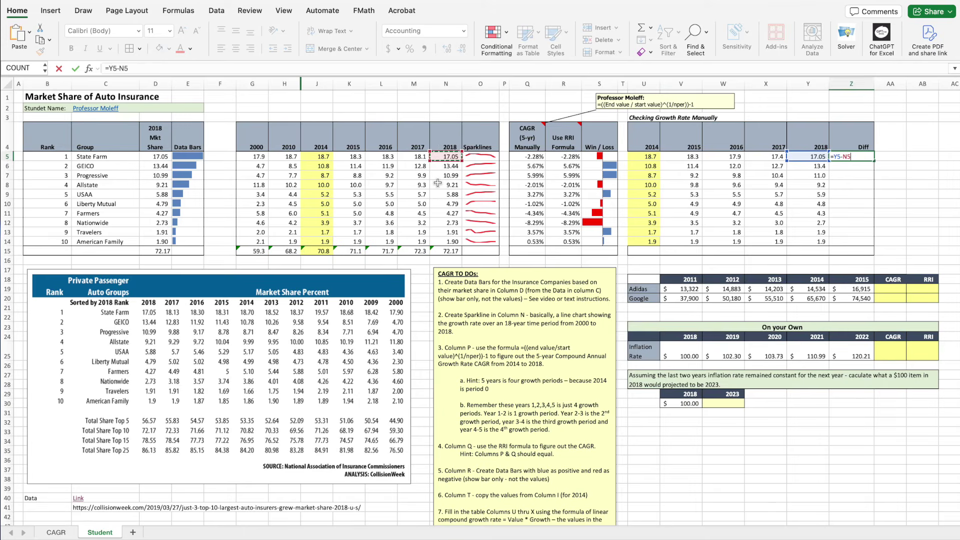
key("Return")
left_click(870, 156)
left_click_drag(874, 161, 878, 243)
Step: Check the Diff cells down column Z for any gap between calculated and actual 2018 shares
left_click(848, 166)
left_click(849, 175)
key("Down")
key("Down")
key("Down")
key("Down")
key("Down")
key("Down")
key("Down")
left_click(891, 204)
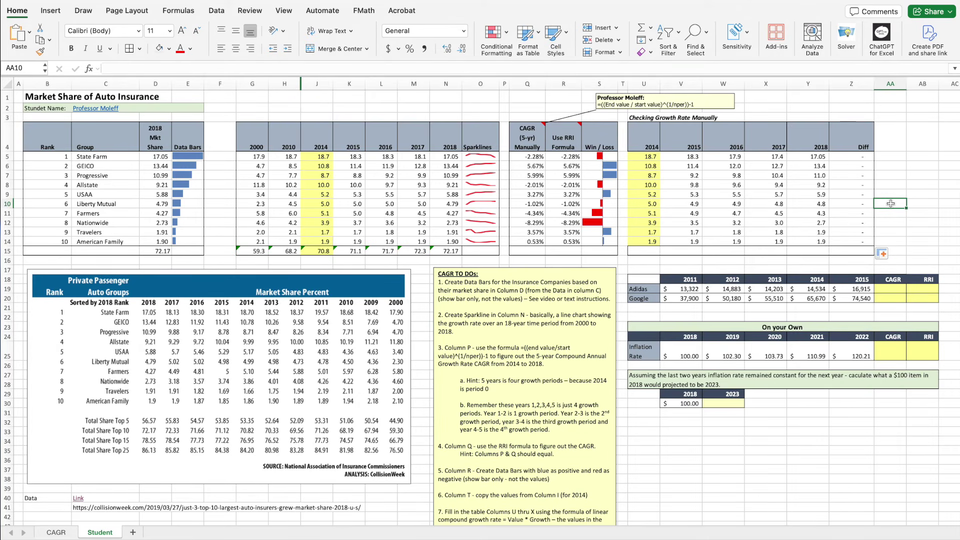
Step: Compare State Farm's actual 2014–2018 shares in row 5 with its CAGR and RRI rates and the compounded values in U5:Y5
left_click(314, 158)
left_click(349, 158)
left_click(383, 157)
left_click(416, 158)
left_click(447, 157)
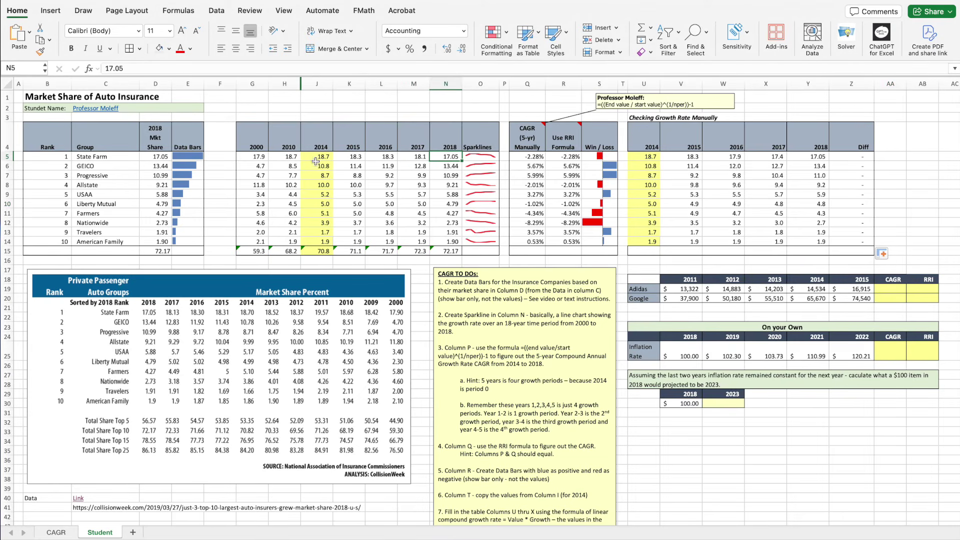
left_click_drag(523, 158, 555, 158)
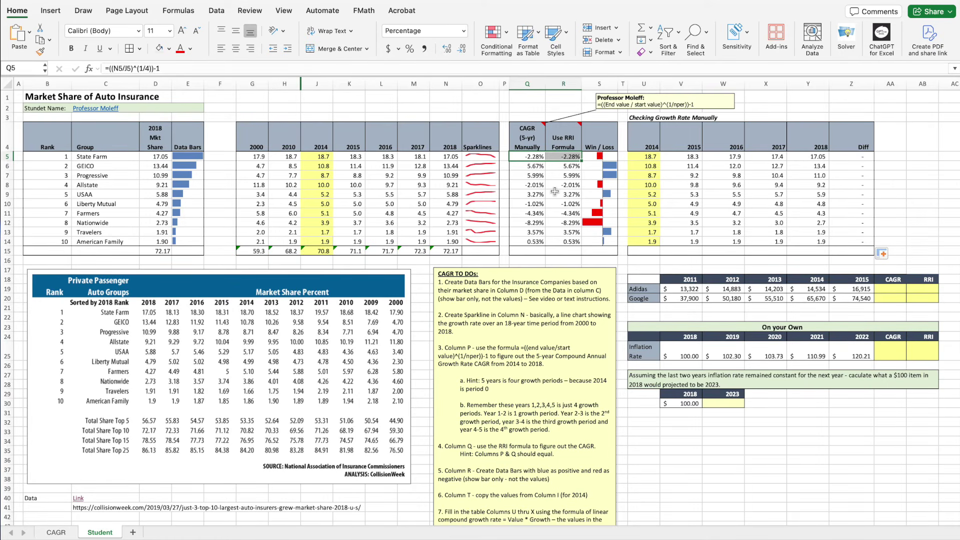
left_click_drag(649, 158, 801, 158)
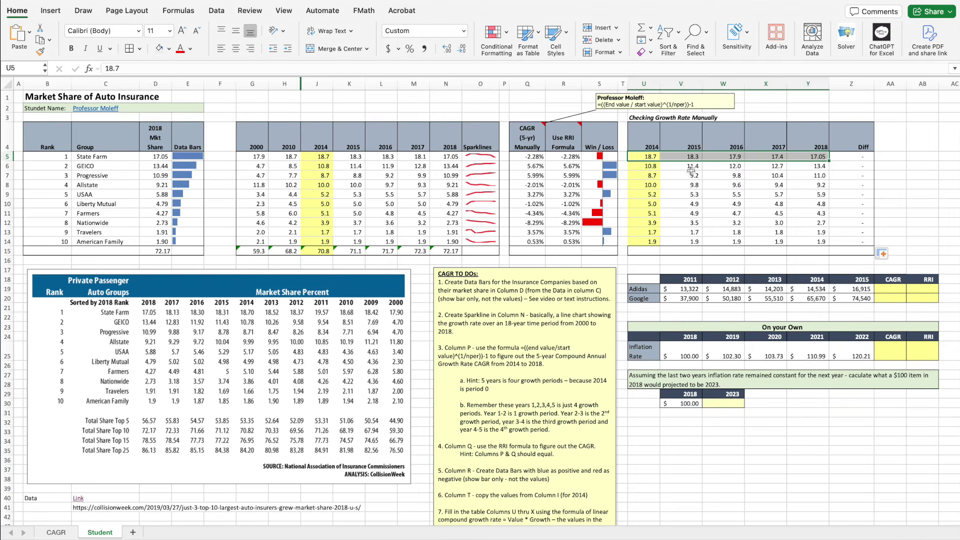
left_click_drag(644, 159, 804, 157)
Step: Review the Adidas 2011 start value, 2015 end value and the CAGR and RRI cells AA19:AB20 in the Adidas and Google table
left_click(891, 290)
left_click(919, 292)
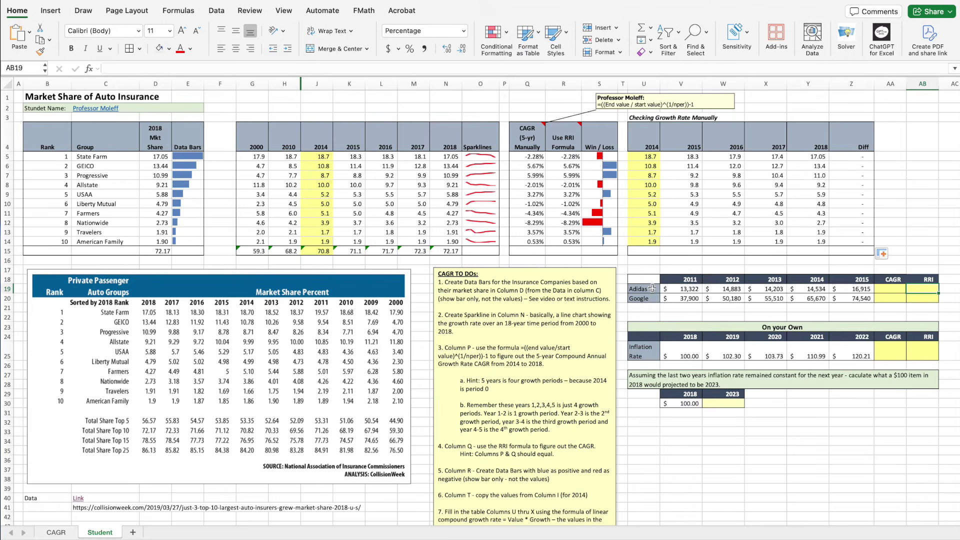
left_click(685, 290)
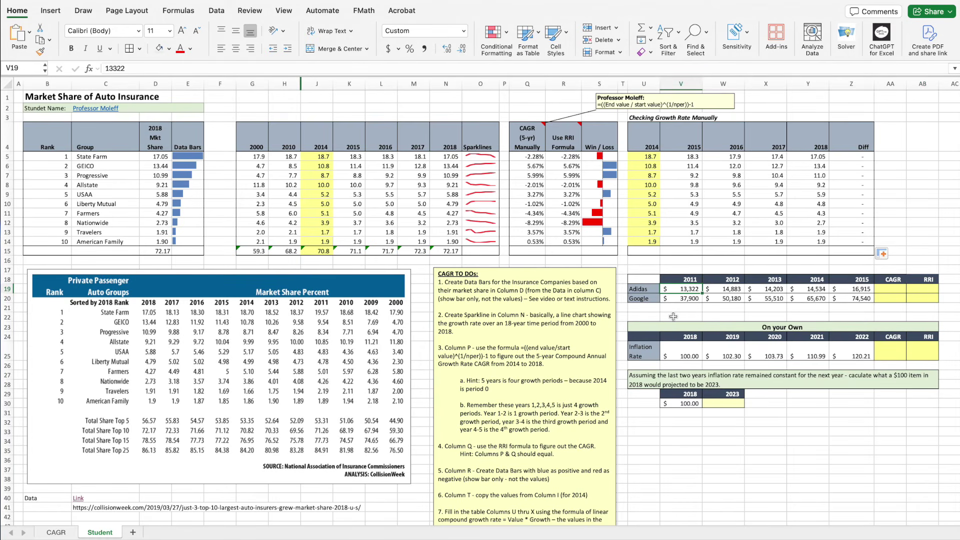
left_click(869, 289)
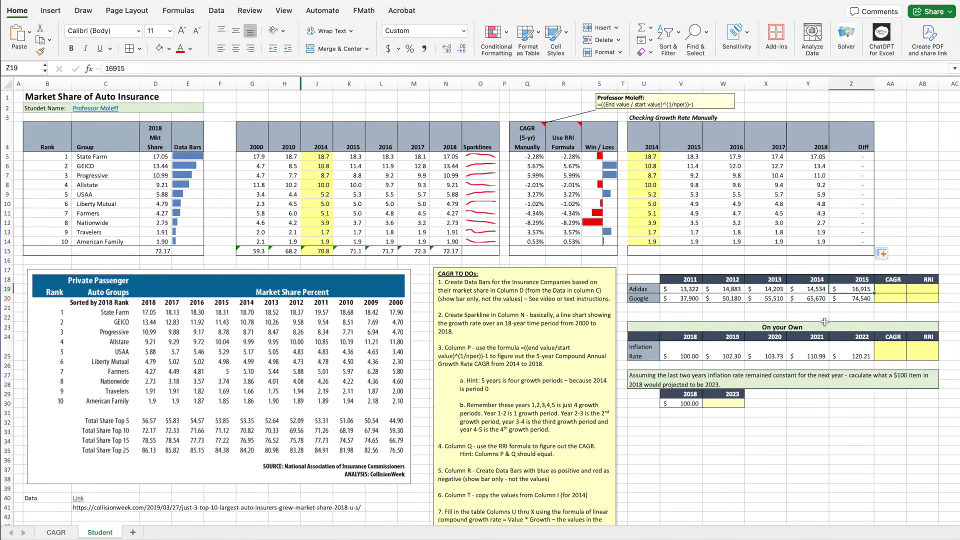
mouse_move(890, 289)
left_mouse_down()
mouse_move(911, 294)
mouse_move(894, 291)
left_mouse_up()
left_click(883, 314)
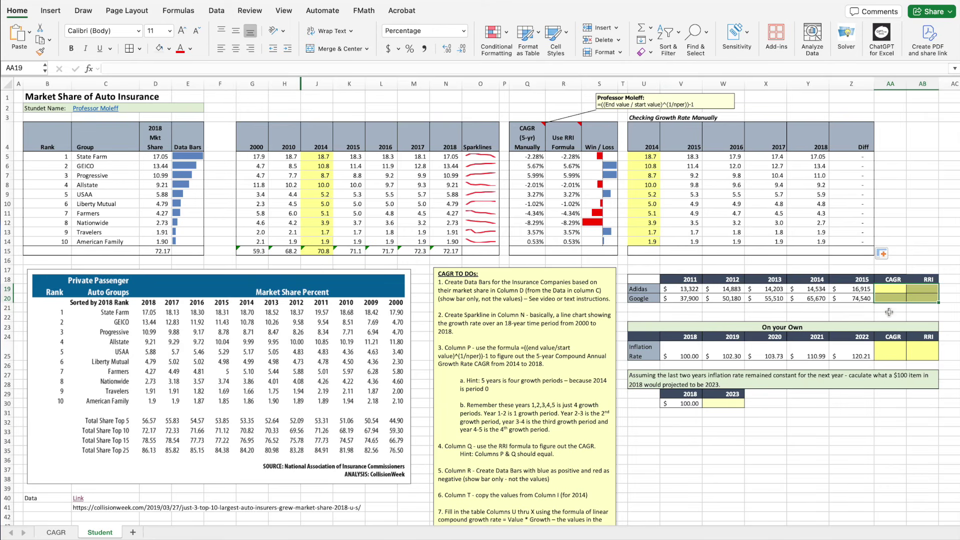
left_click(888, 313)
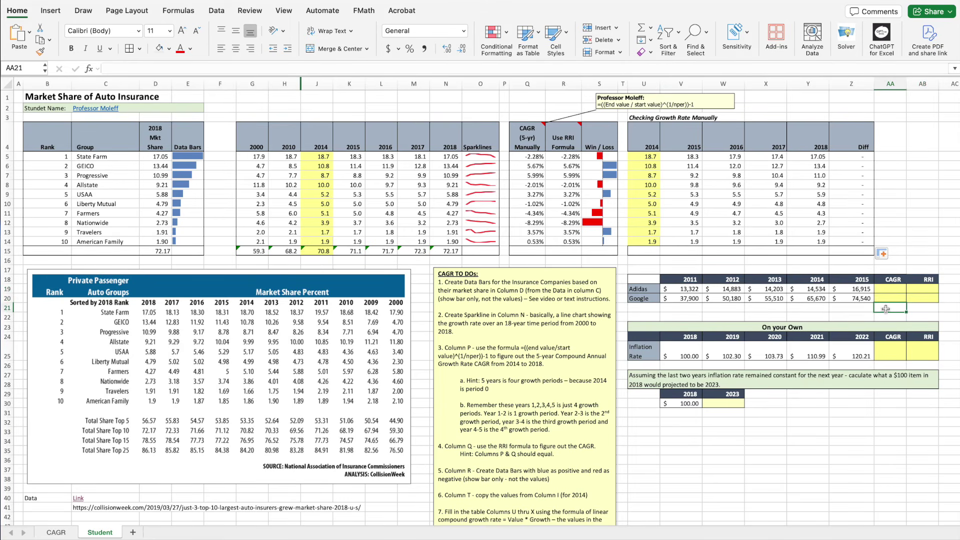
Step: Calculate the Adidas CAGR in AA19 with =((Z19/V19)^(1/4))-1
left_click(888, 290)
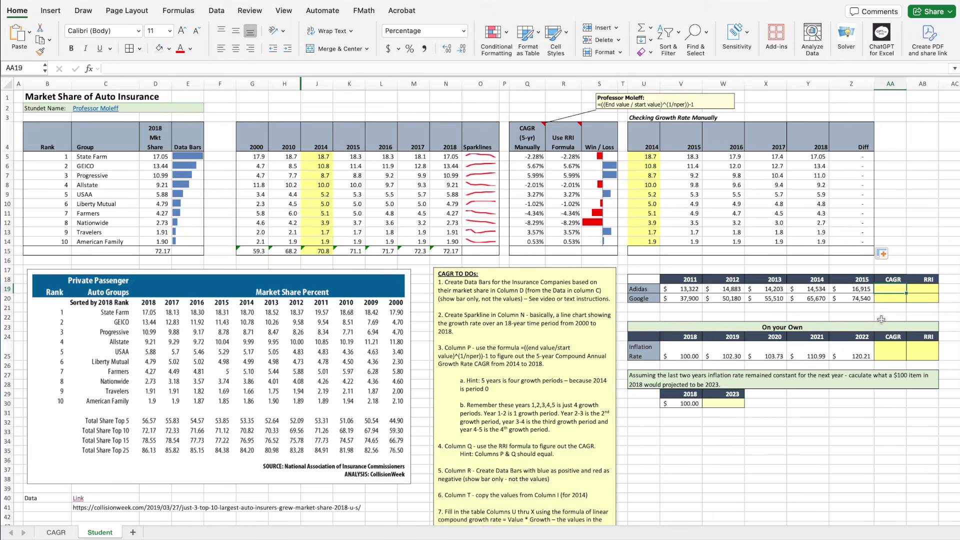
type("=")
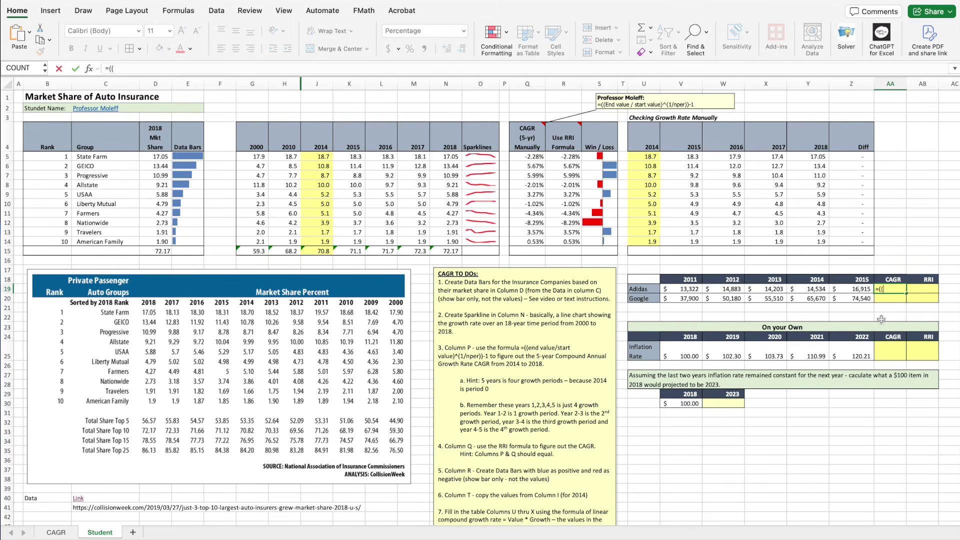
type("((")
left_click(862, 289)
type("/")
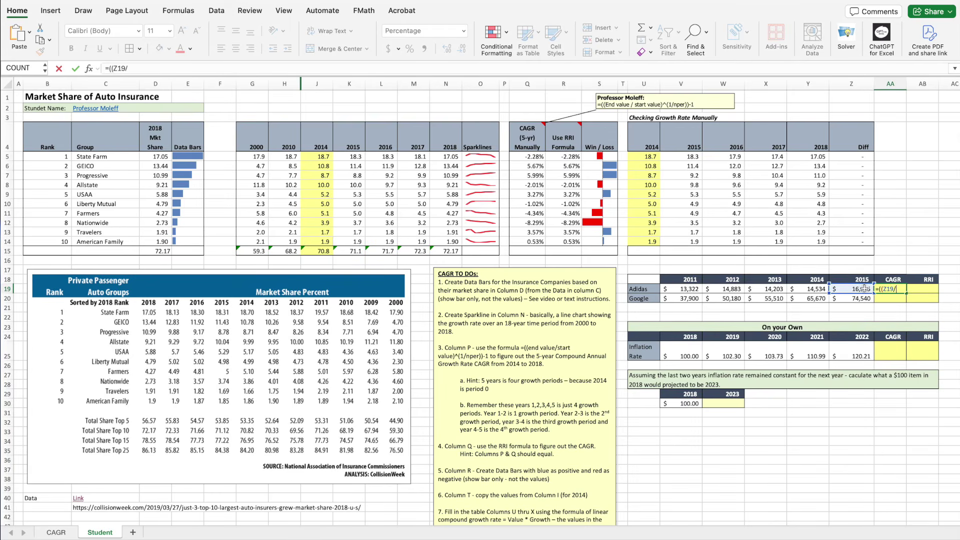
left_click(688, 289)
type(")")
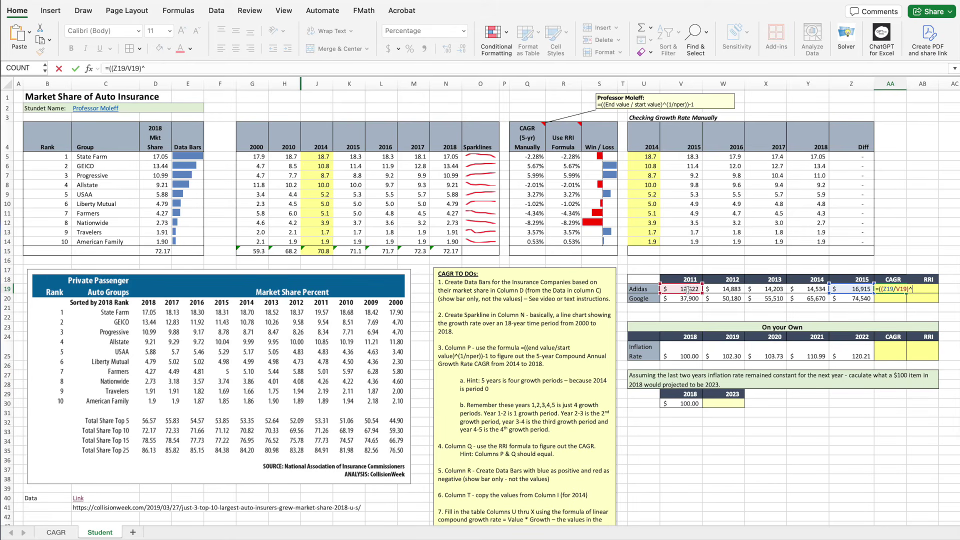
type("^(1/4))-1")
key("Return")
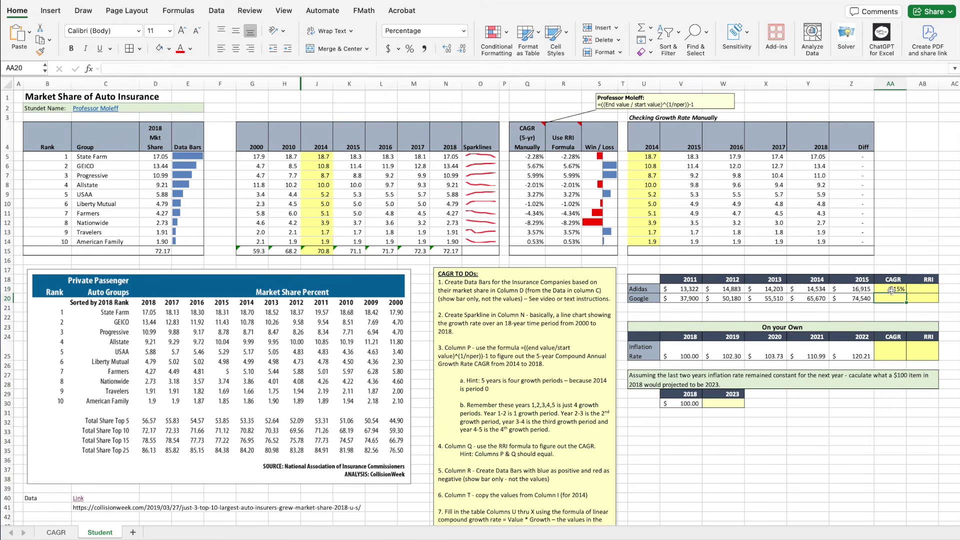
Step: Fill the Adidas CAGR formula in AA19 down to the Google row in AA20
left_click(893, 289)
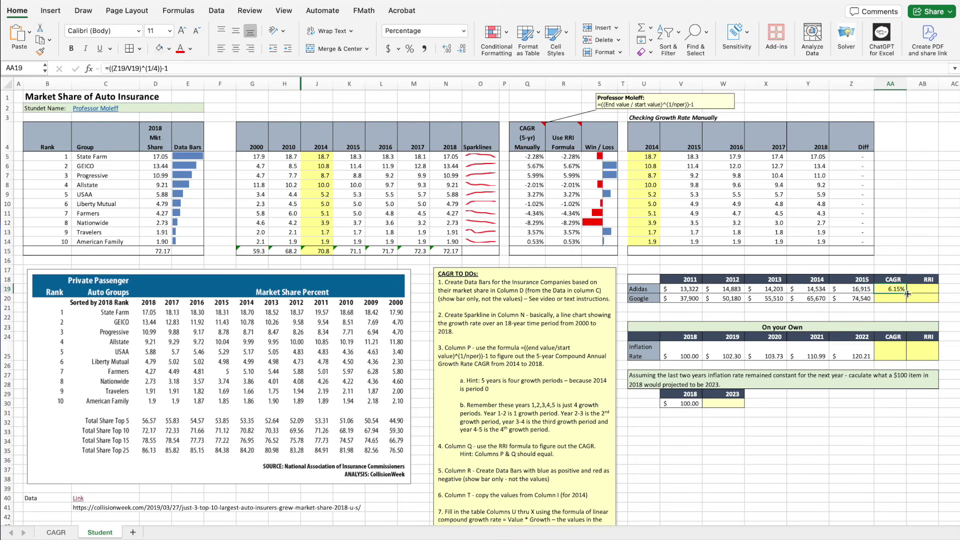
left_click_drag(907, 294, 904, 303)
left_click(892, 289)
Step: Calculate the Adidas RRI in AB19 with =RRI(4,V19,Z19)
left_click(927, 291)
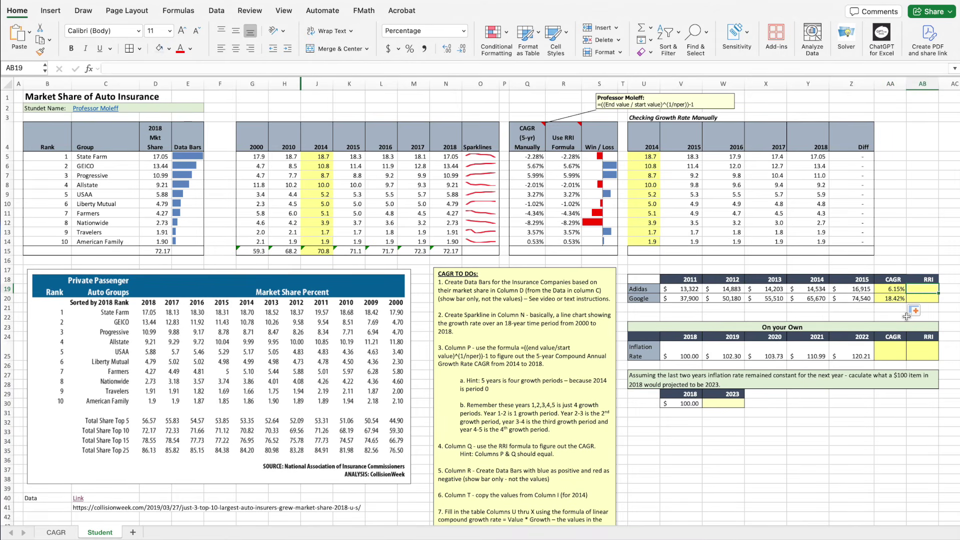
type("=rri")
key("Tab")
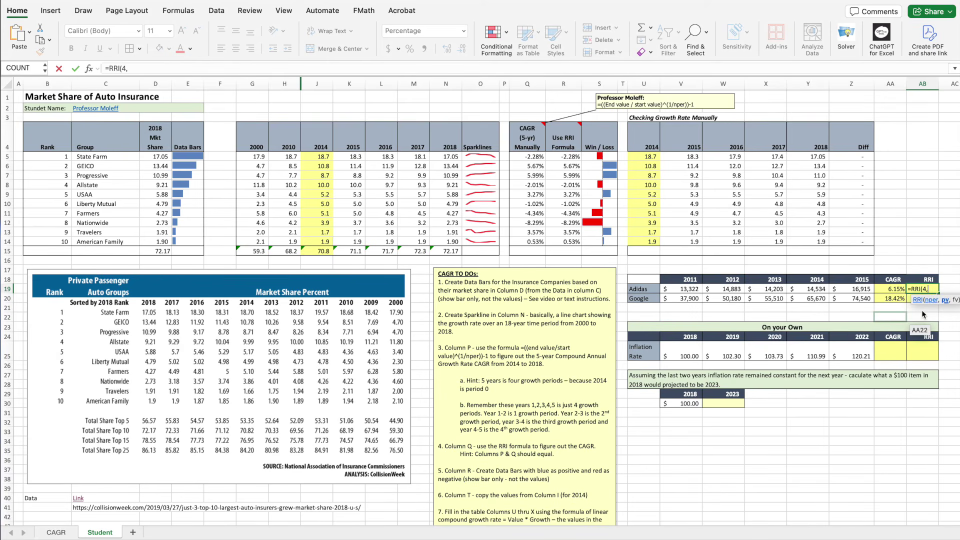
type("4,")
left_click(683, 290)
type(",")
left_click(859, 289)
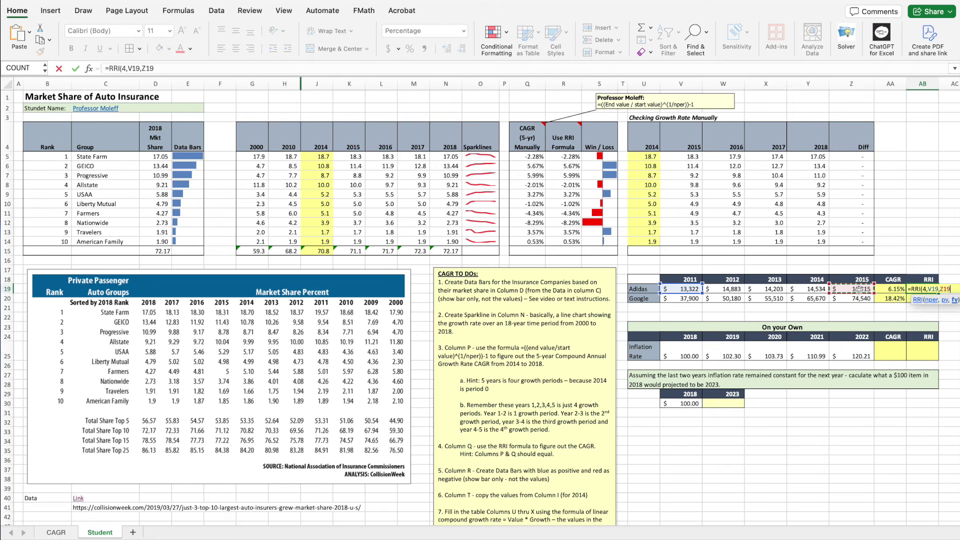
key("Return")
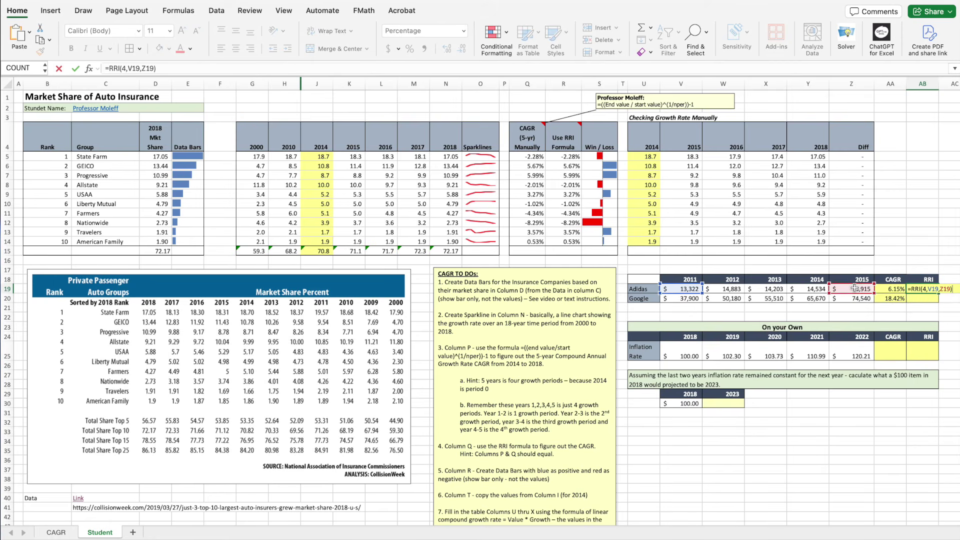
Step: Fill the Adidas RRI formula in AB19 down to the Google row in AB20
left_click(931, 289)
left_click_drag(936, 292, 935, 300)
left_click(922, 308)
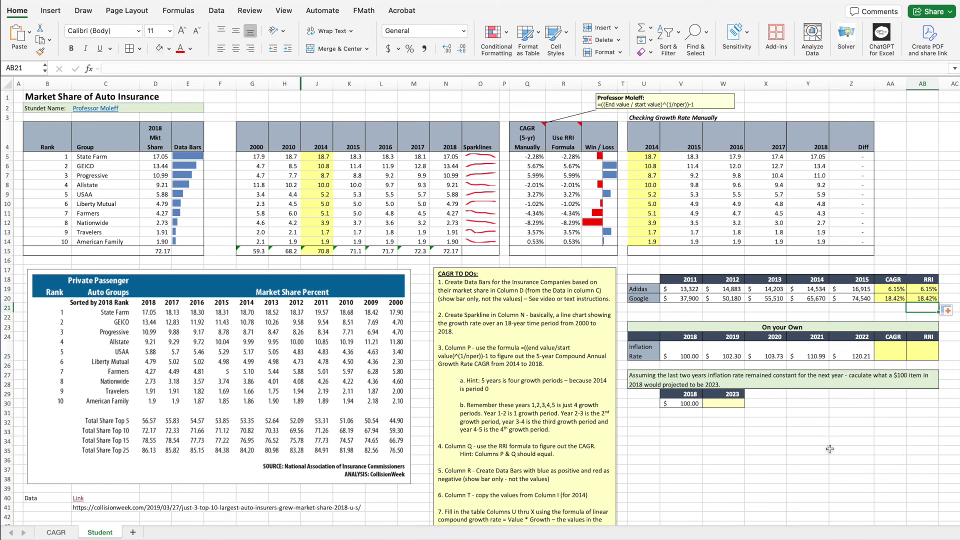
Step: Review the 2018 start value, 2022 end value and the CAGR and RRI cells AA25:AB25 in the On your Own inflation table
left_click_drag(832, 443, 817, 438)
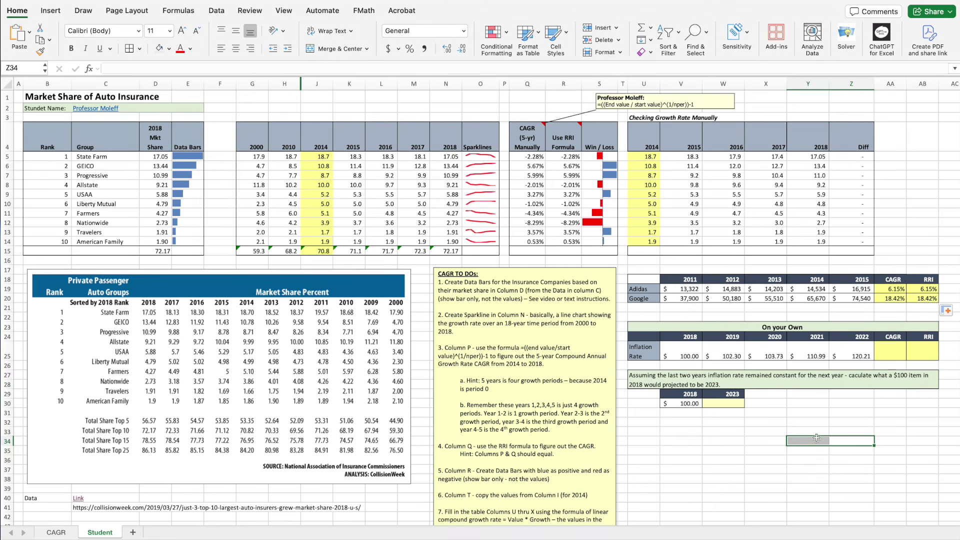
left_click(685, 341)
left_click(852, 341)
left_click(849, 444)
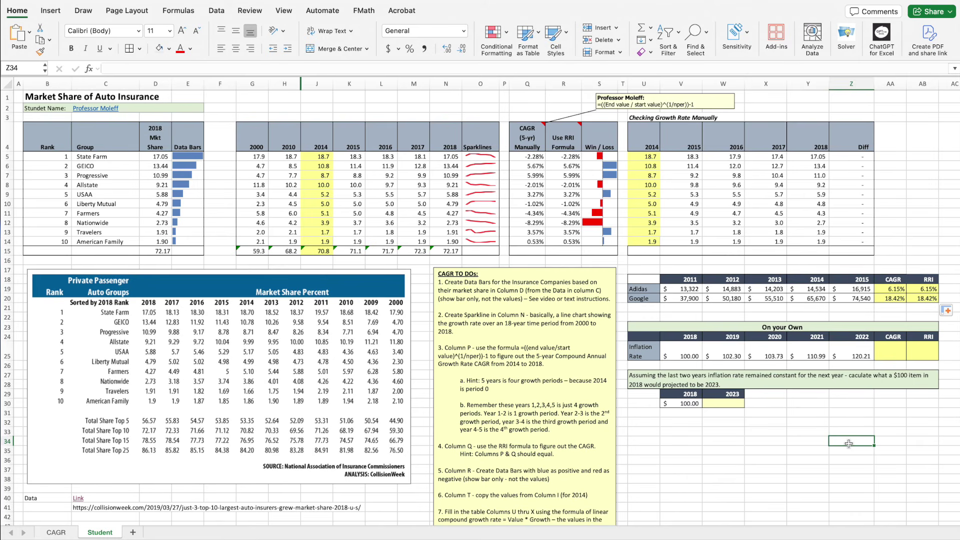
left_click(681, 357)
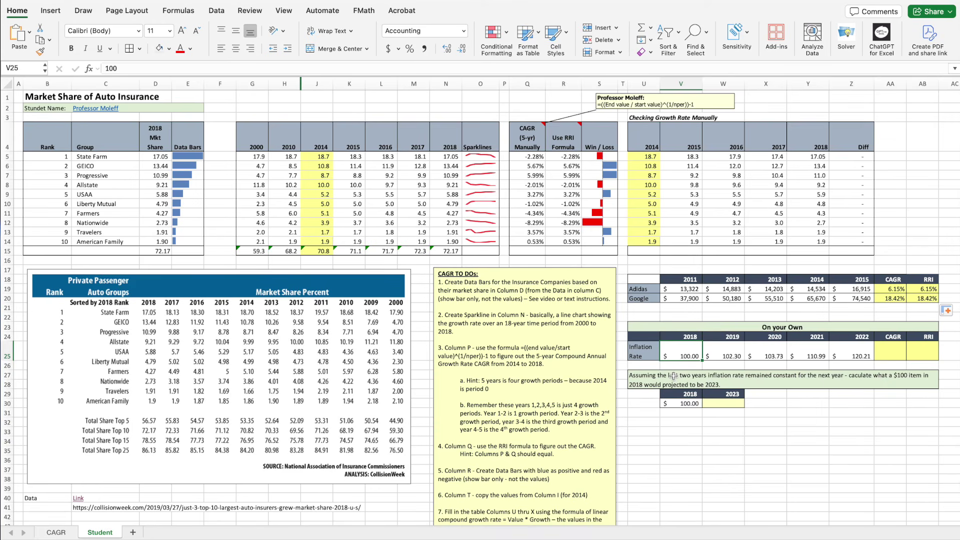
left_click(859, 357)
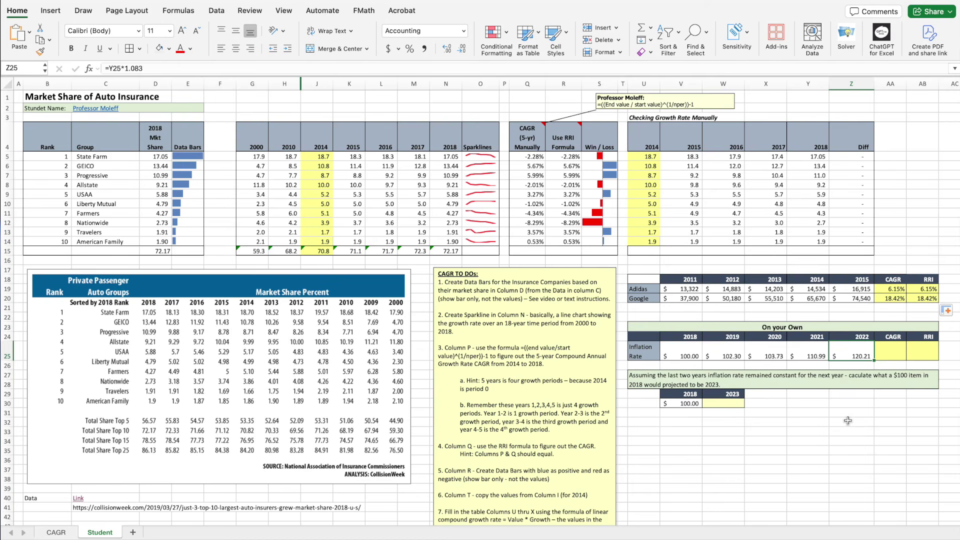
left_click(692, 359)
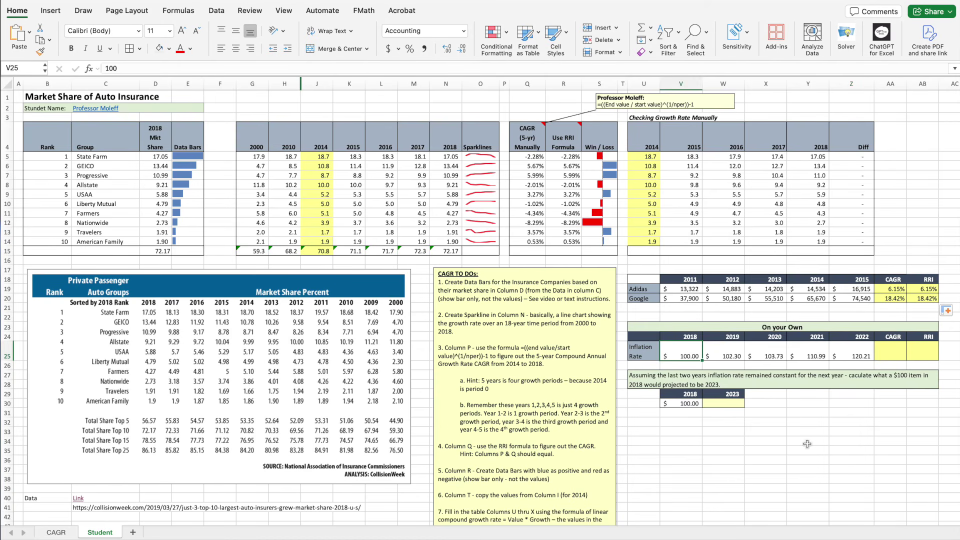
left_click(854, 358)
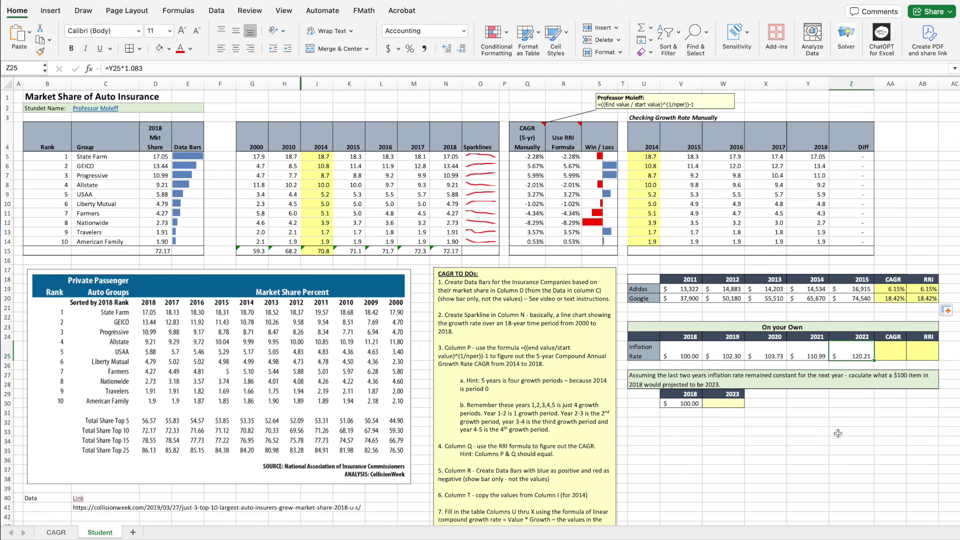
left_click(893, 354)
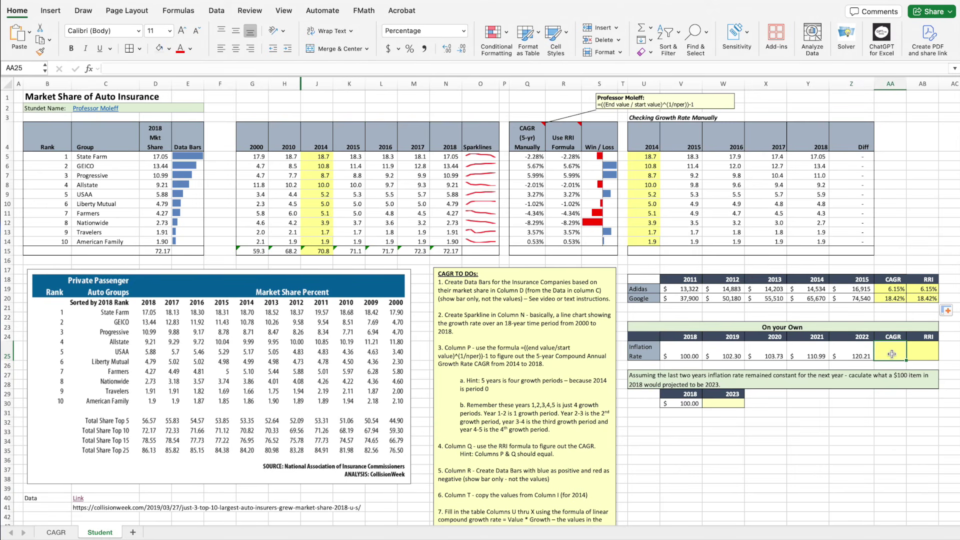
left_click(927, 356)
left_click(816, 433)
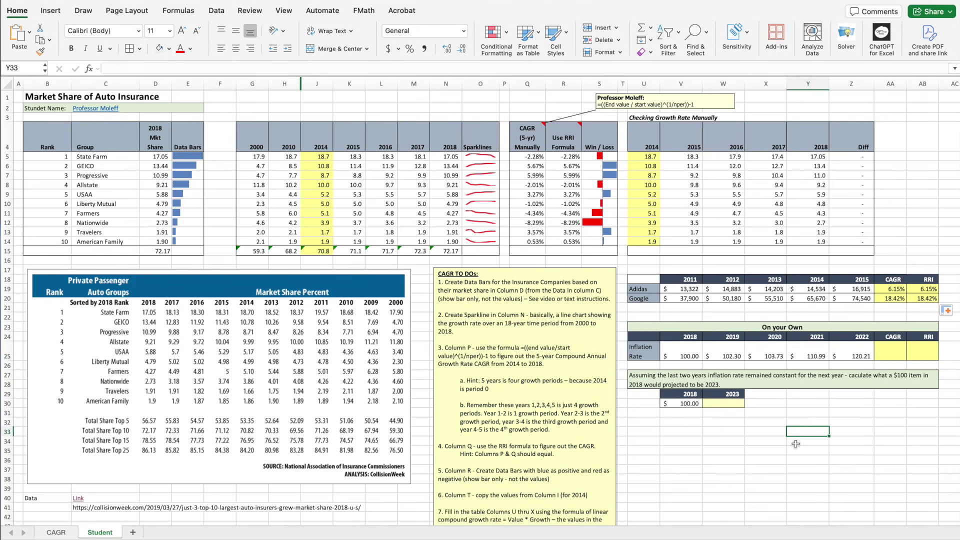
Step: Read the CAGR To Dos through item 12 and check the 2021 and 2022 inflation formulas in Y25:Z25
scroll(684, 452, "down", 3)
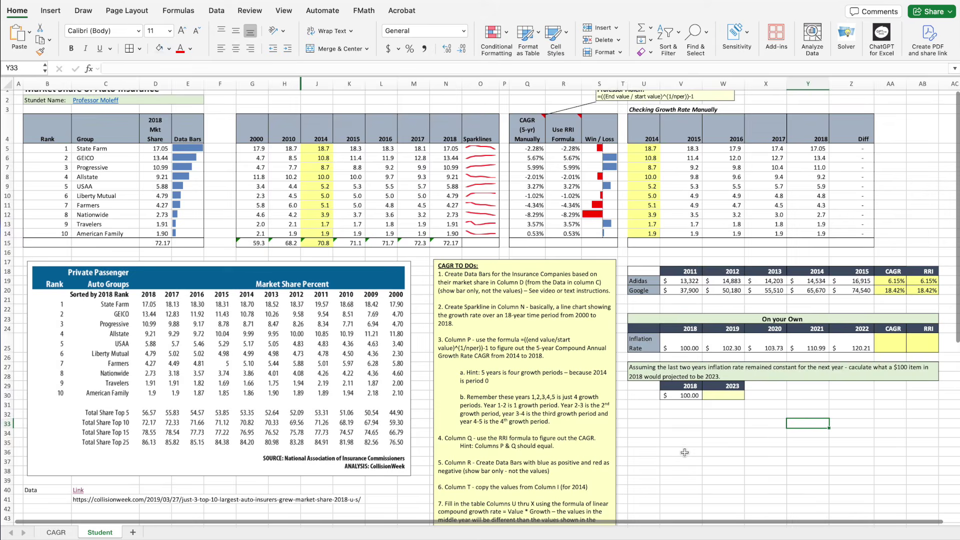
scroll(684, 453, "down", 5)
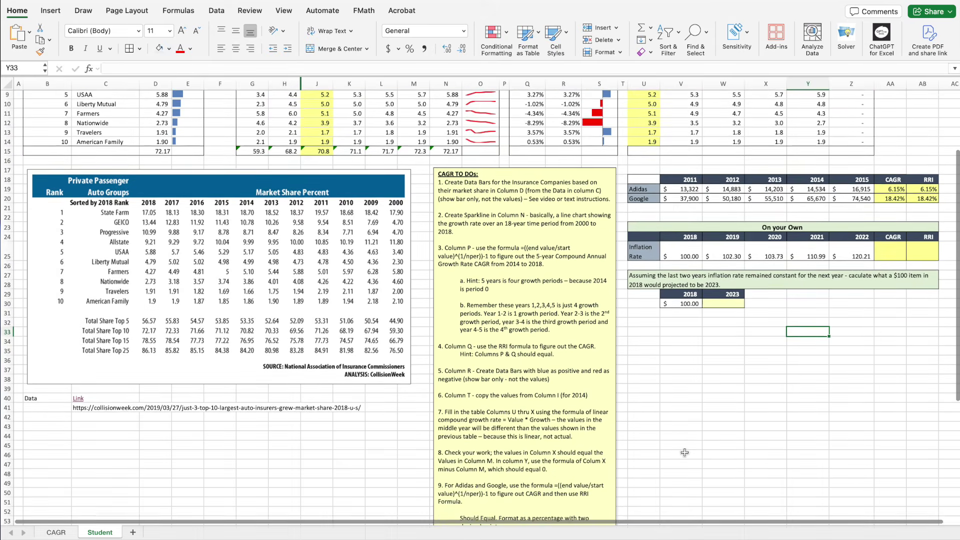
scroll(684, 453, "down", 5)
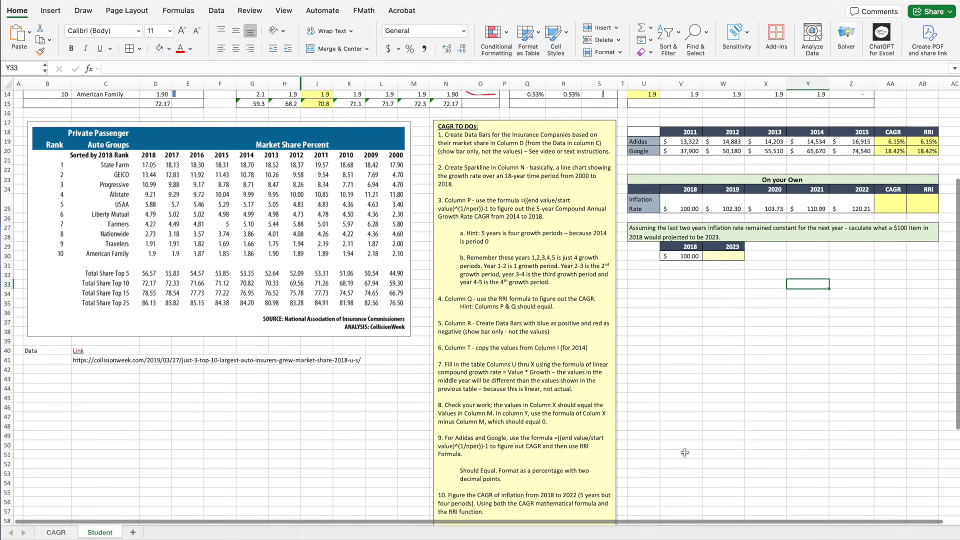
scroll(685, 453, "down", 3)
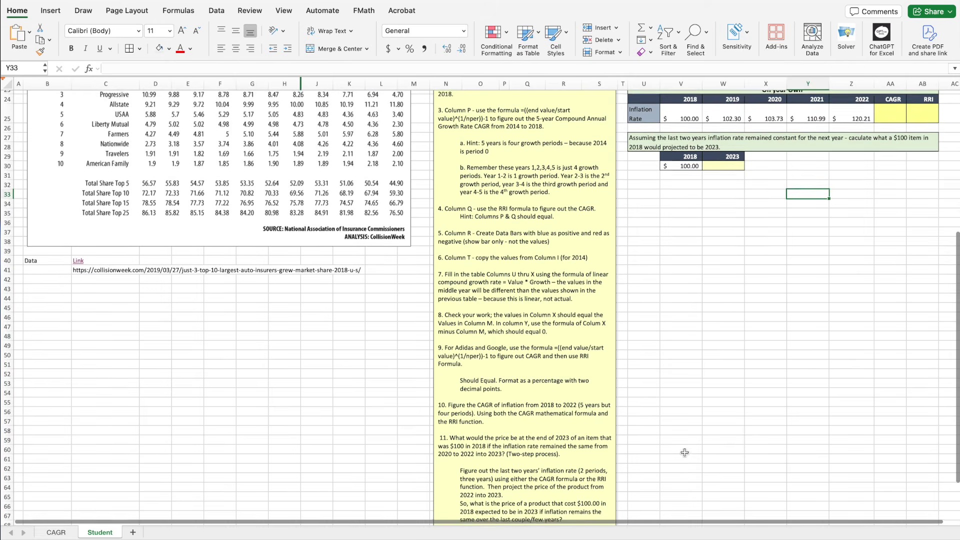
scroll(685, 452, "down", 1)
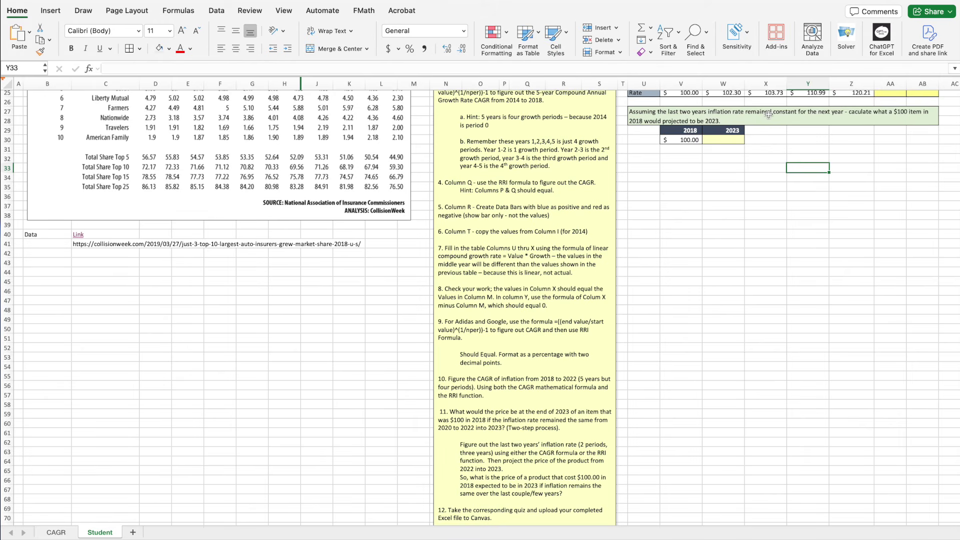
scroll(769, 114, "up", 2)
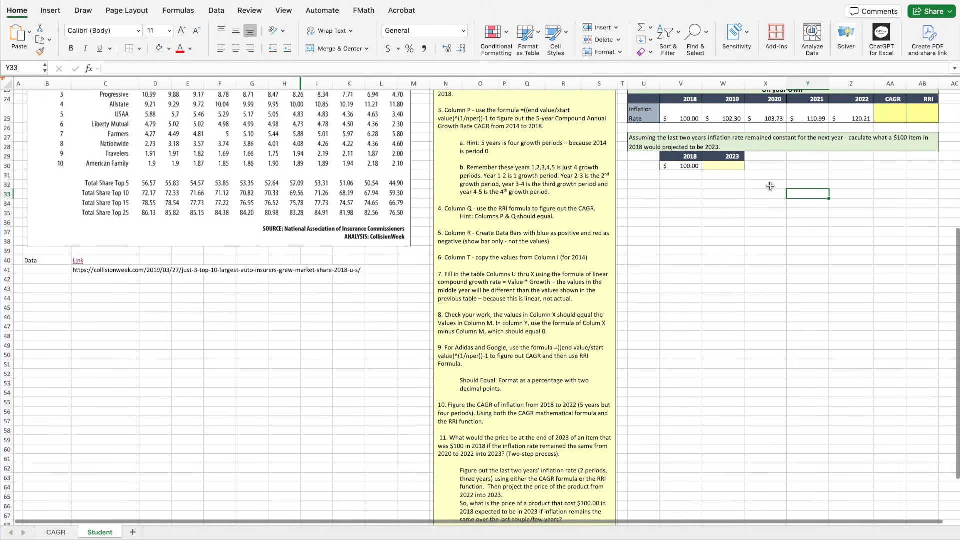
left_click(822, 119)
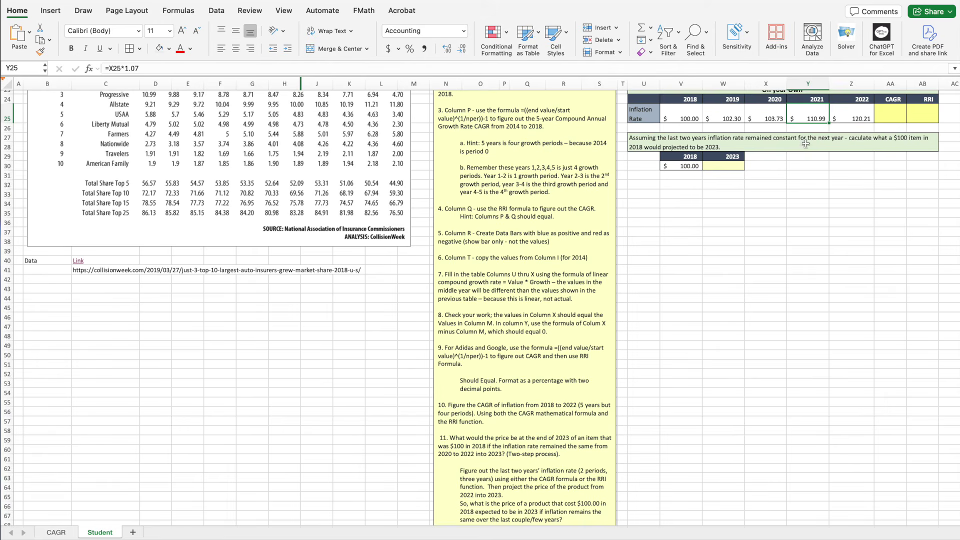
left_click(861, 119)
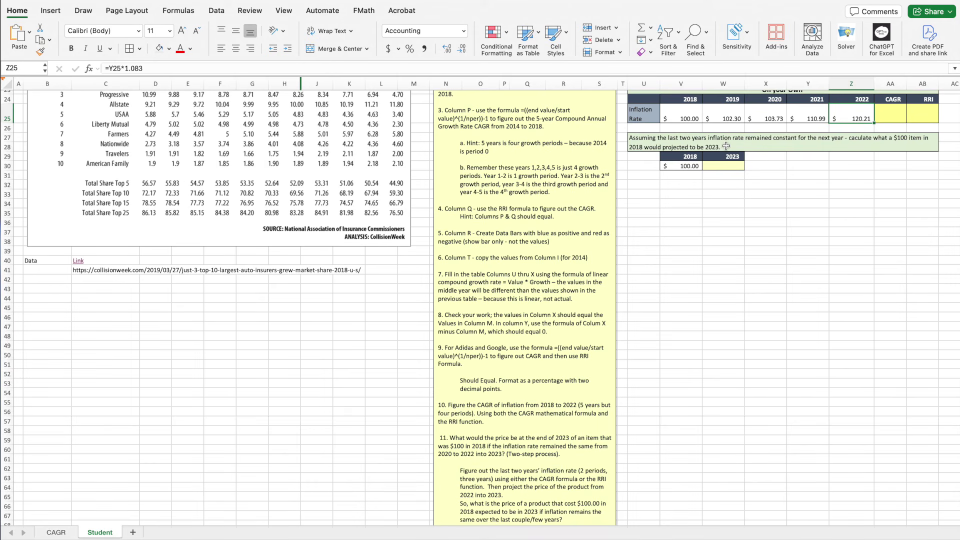
Step: Examine to-do item 11's two-step inflation instructions and locate the 2023 projected price cell W30
scroll(550, 308, "down", 5)
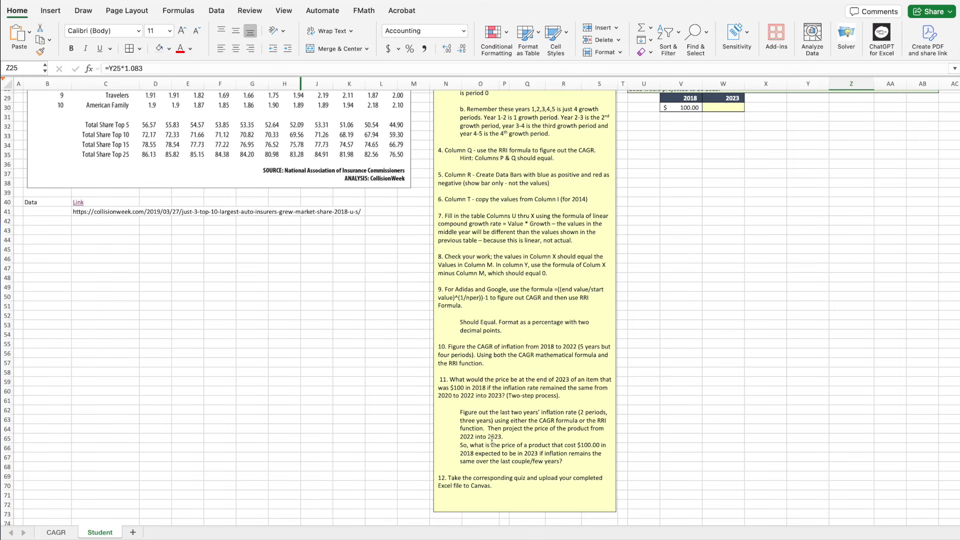
left_click_drag(459, 412, 491, 423)
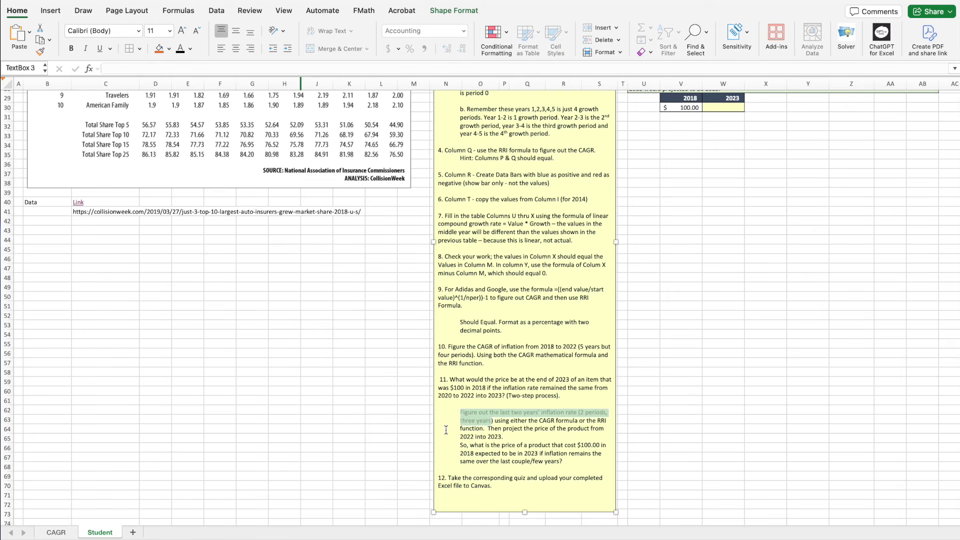
left_click(455, 425)
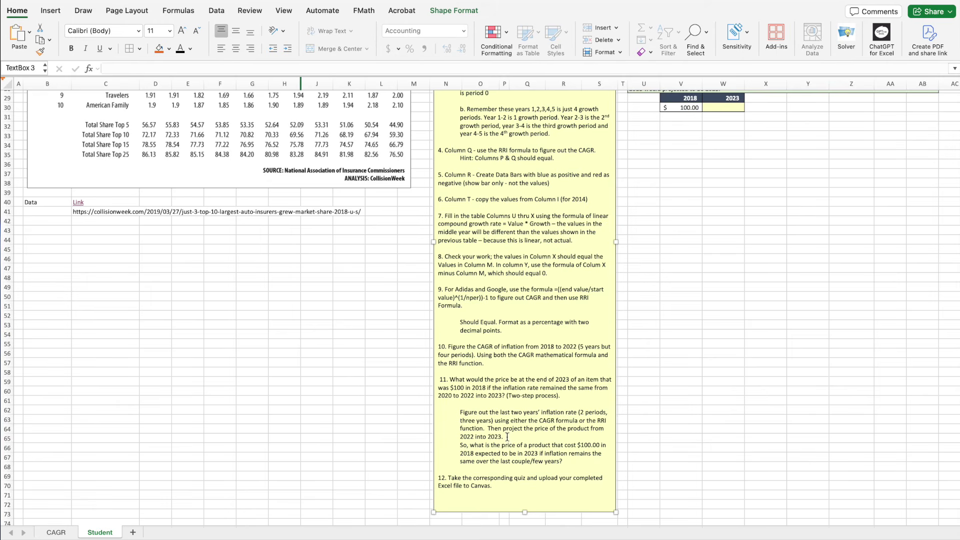
left_click_drag(505, 436, 455, 420)
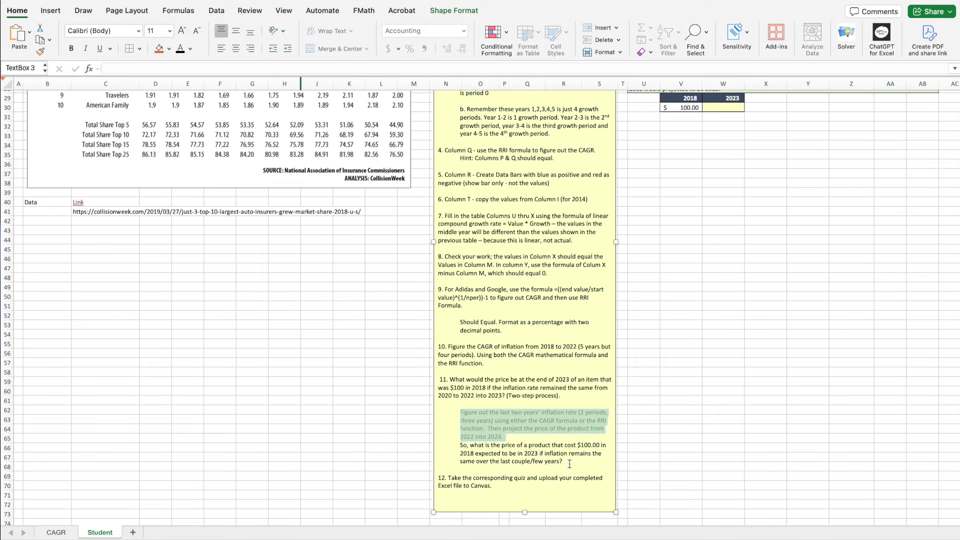
left_click_drag(569, 464, 455, 448)
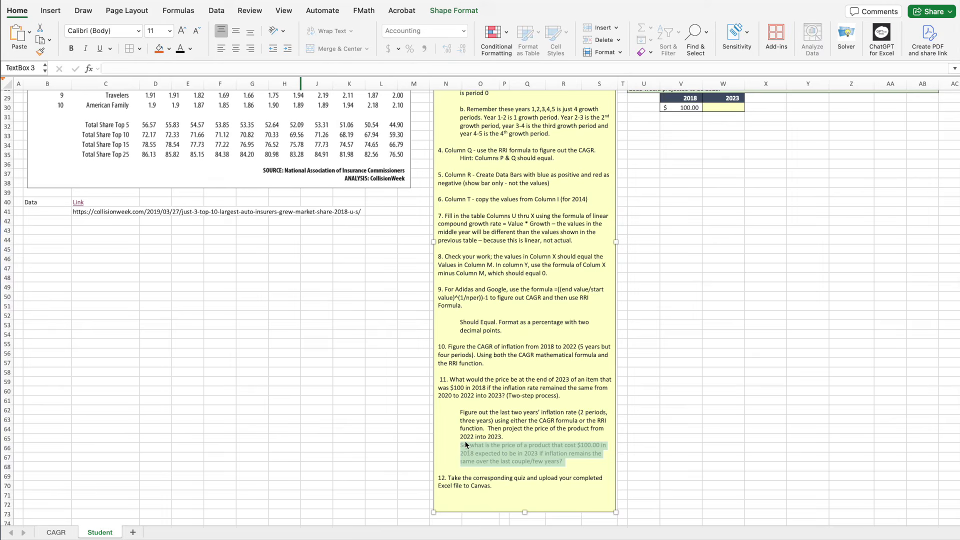
scroll(761, 377, "up", 5)
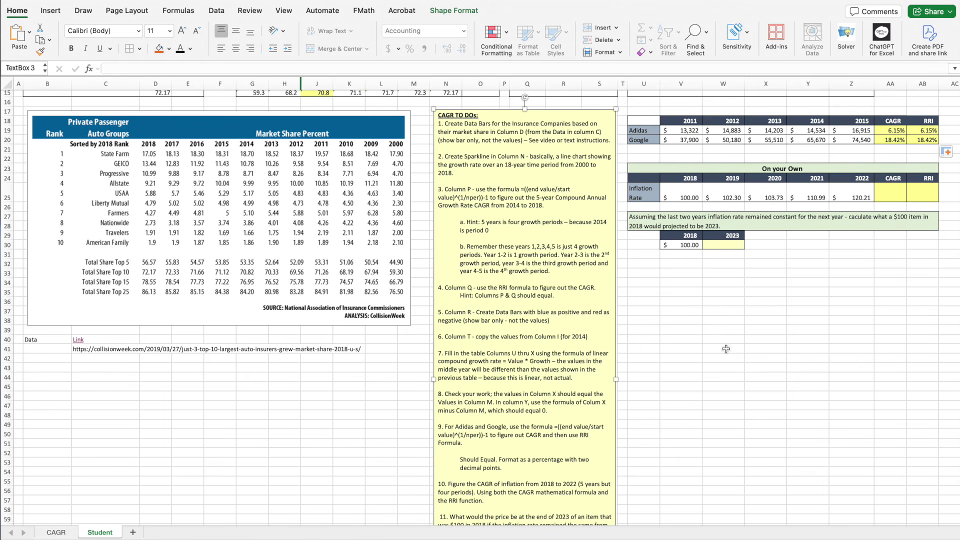
scroll(726, 349, "up", 5)
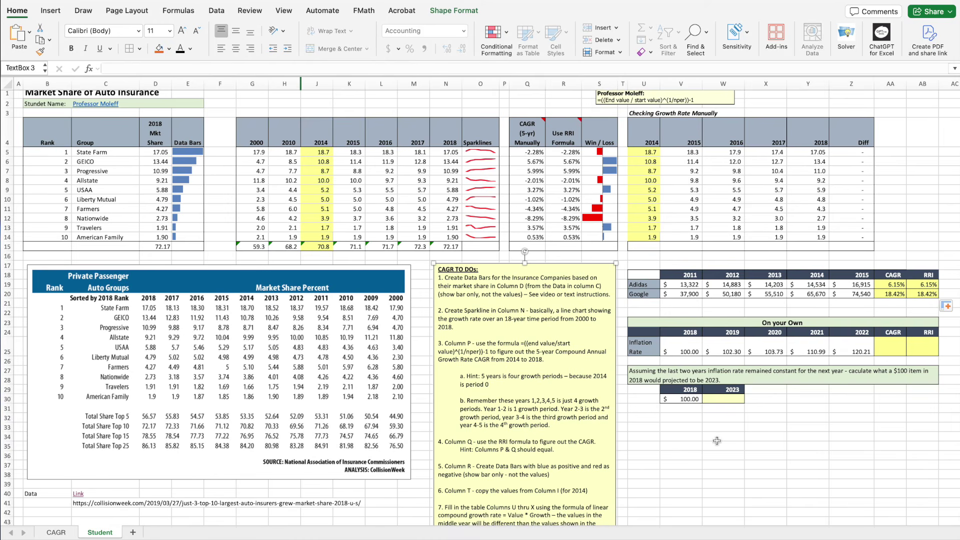
scroll(717, 441, "down", 1)
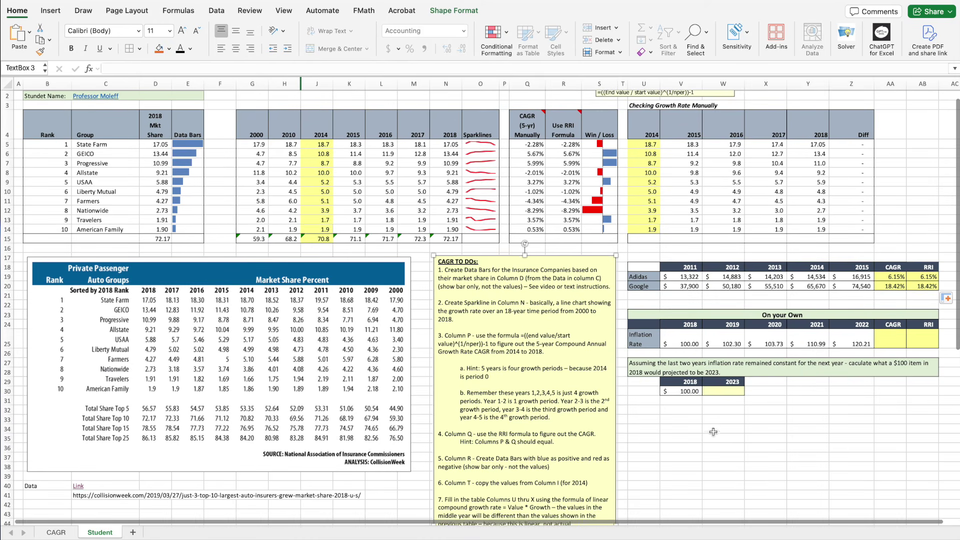
scroll(712, 435, "up", 1)
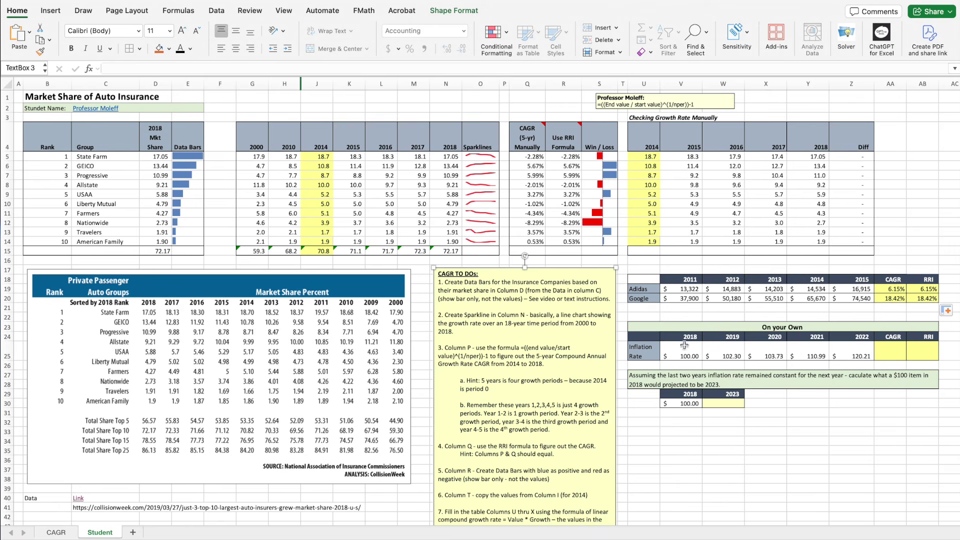
left_click(721, 403)
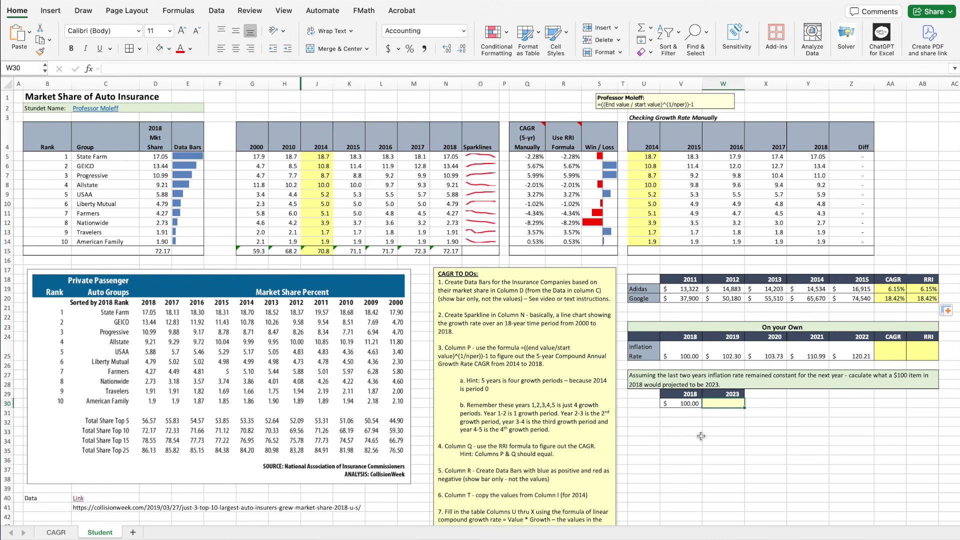